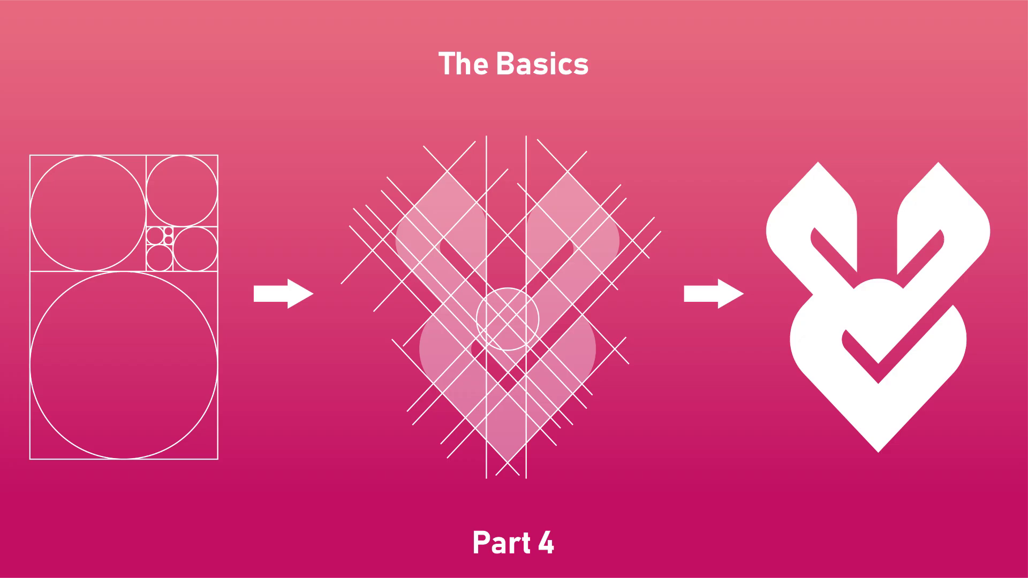
pyautogui.moveTo(731, 455); pyautogui.dragTo(794, 420)
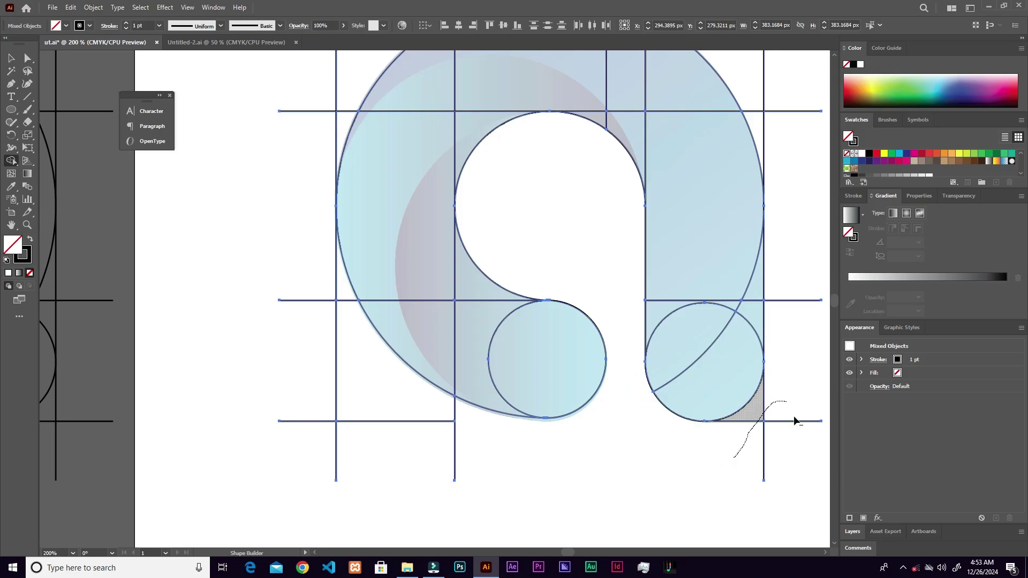
pyautogui.moveTo(300, 257); pyautogui.dragTo(409, 496)
pyautogui.scroll(4, 358, 114)
pyautogui.moveTo(309, 324)
pyautogui.mouseDown()
pyautogui.moveTo(362, 262)
pyautogui.moveTo(655, 185)
pyautogui.mouseUp()
pyautogui.moveTo(792, 146); pyautogui.dragTo(589, 156)
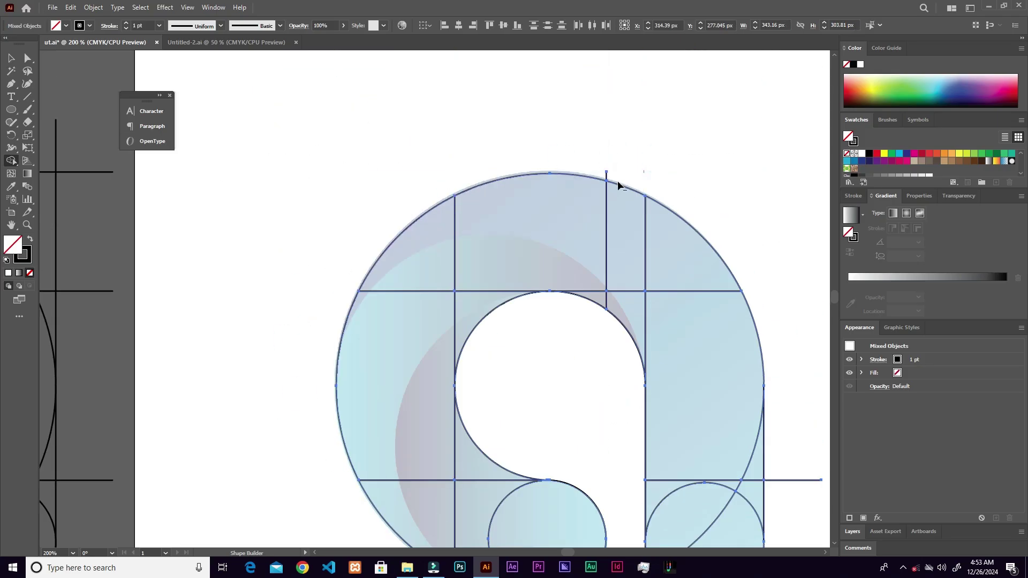
# Merge the lower-left regions of the round logo's construction grid into one shape with the Shape Builder tool
pyautogui.scroll(-4, 618, 186)
pyautogui.moveTo(790, 353); pyautogui.dragTo(792, 396)
pyautogui.hscroll(4, 589, 268)
pyautogui.moveTo(356, 368); pyautogui.dragTo(425, 425)
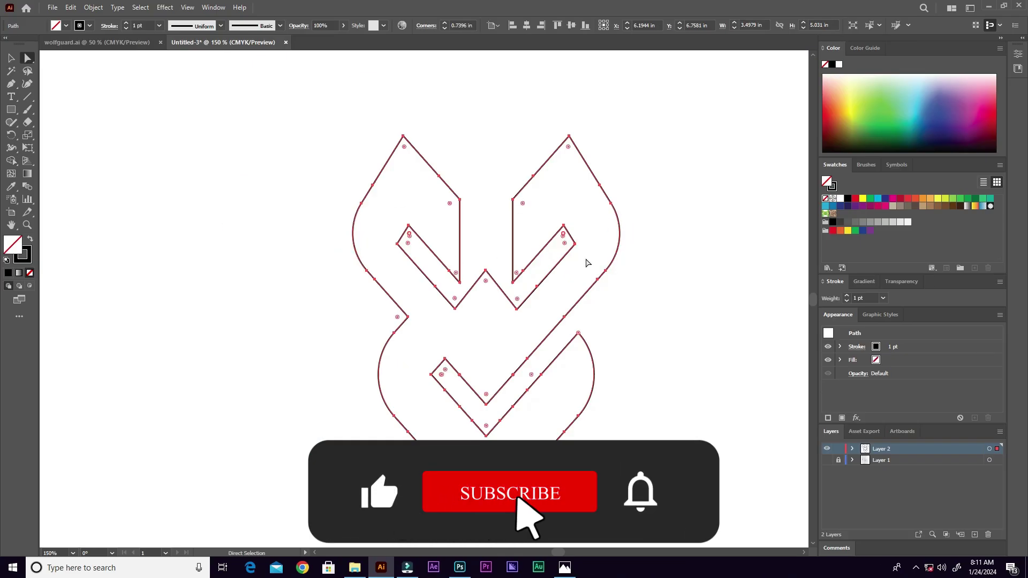
pyautogui.scroll(2, 563, 250)
pyautogui.moveTo(579, 238); pyautogui.dragTo(517, 232)
pyautogui.moveTo(245, 238); pyautogui.dragTo(307, 231)
pyautogui.moveTo(411, 301); pyautogui.dragTo(412, 420)
pyautogui.scroll(-2, 383, 343)
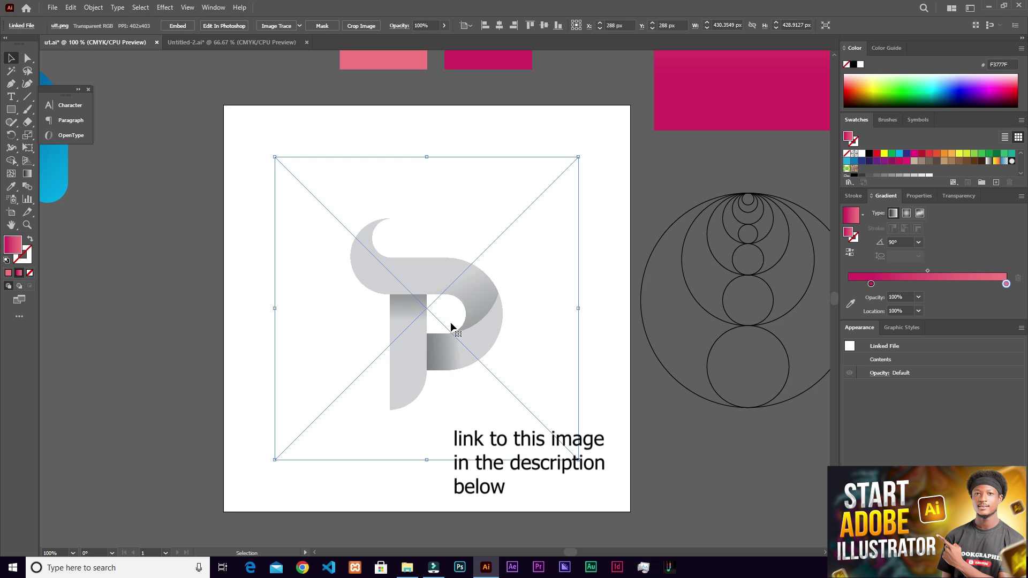
# Lower the opacity of the placed P logo image to 55% and lock the image
pyautogui.scroll(1, 441, 327)
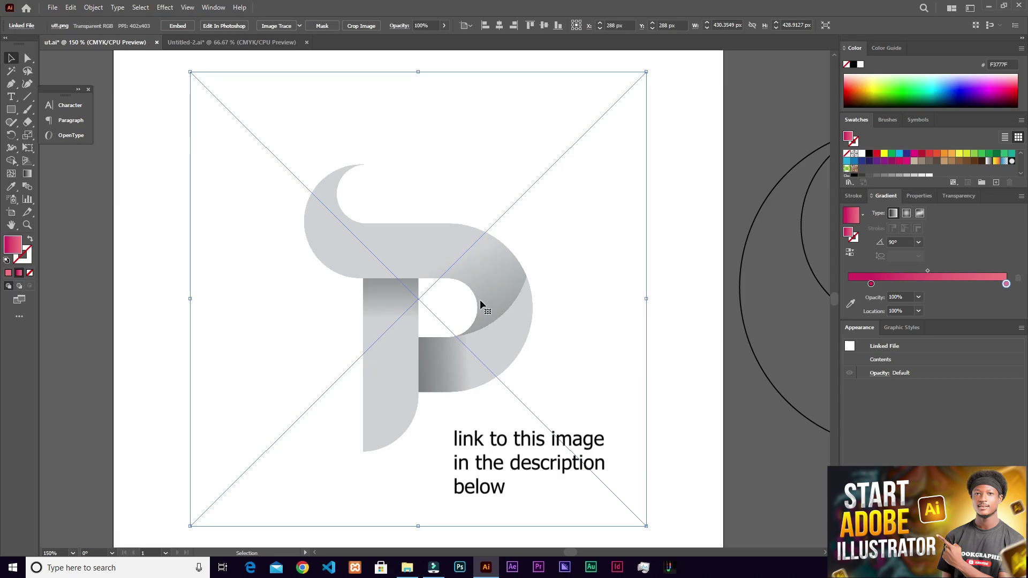
pyautogui.scroll(-1, 480, 300)
pyautogui.scroll(1, 481, 299)
pyautogui.click(444, 25)
pyautogui.moveTo(444, 38); pyautogui.dragTo(425, 40)
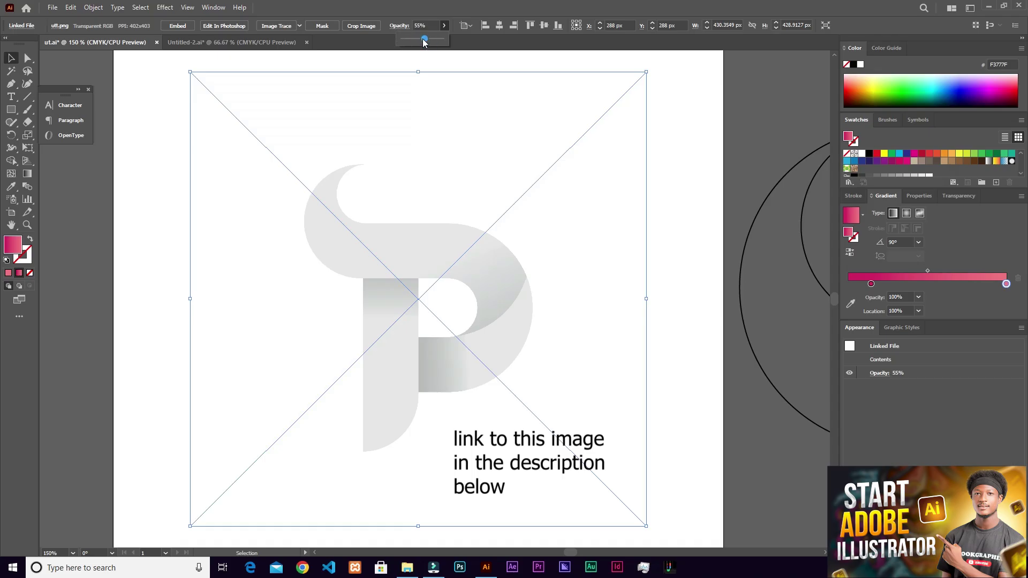
pyautogui.click(93, 8)
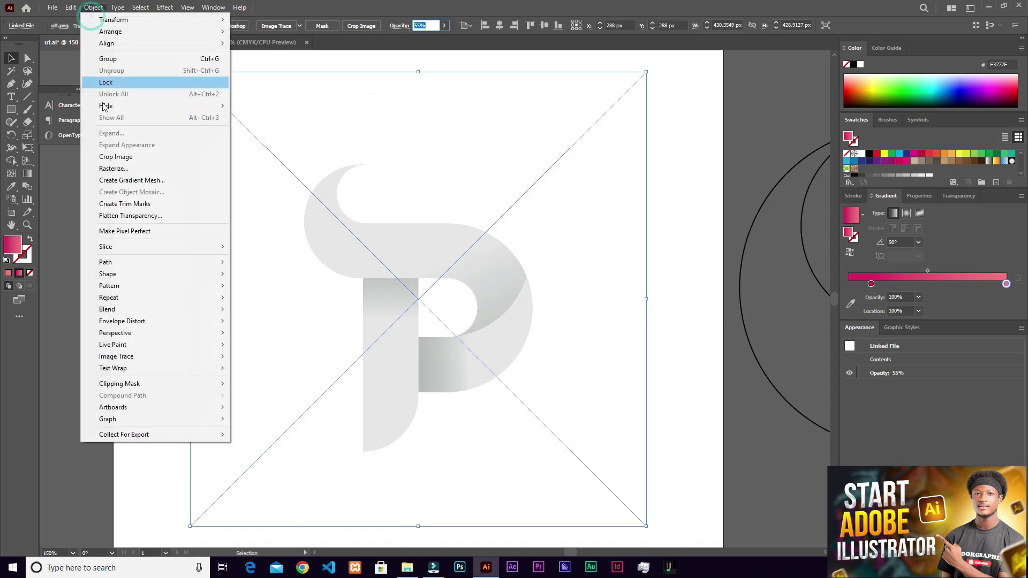
pyautogui.moveTo(112, 82)
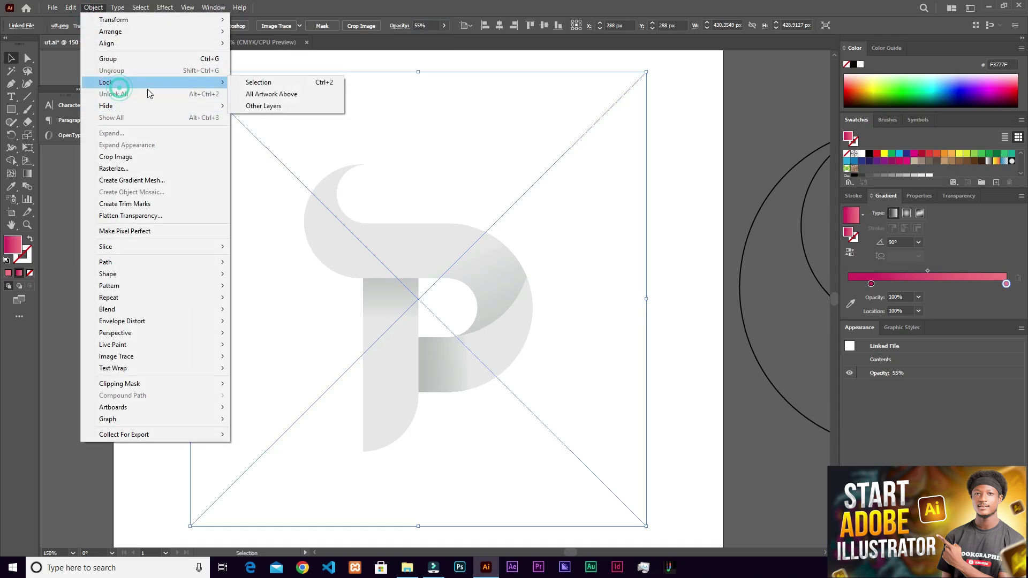
pyautogui.click(244, 84)
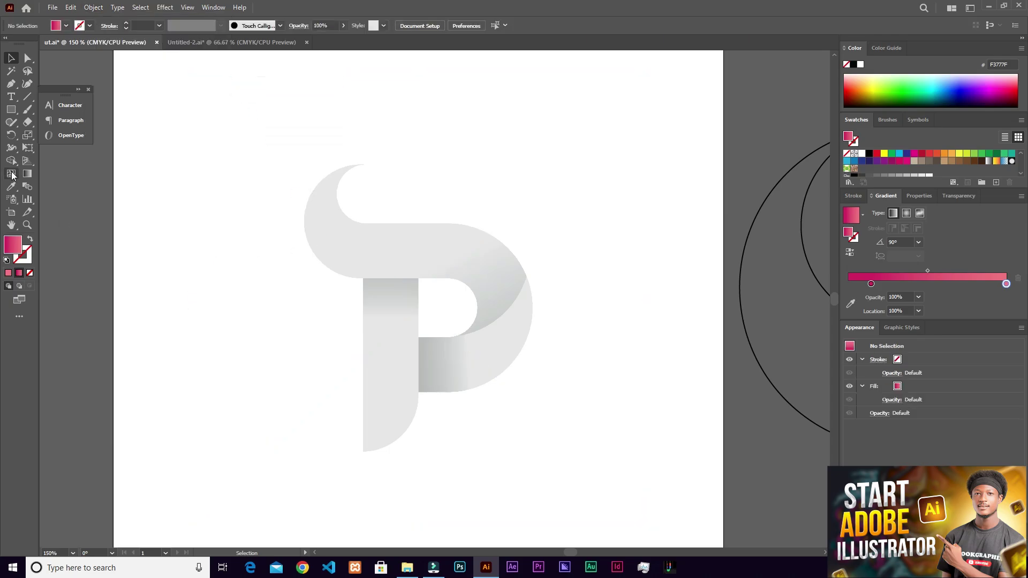
# Activate the Line Segment tool and turn off Smart Guides
pyautogui.moveTo(52, 95); pyautogui.dragTo(73, 84)
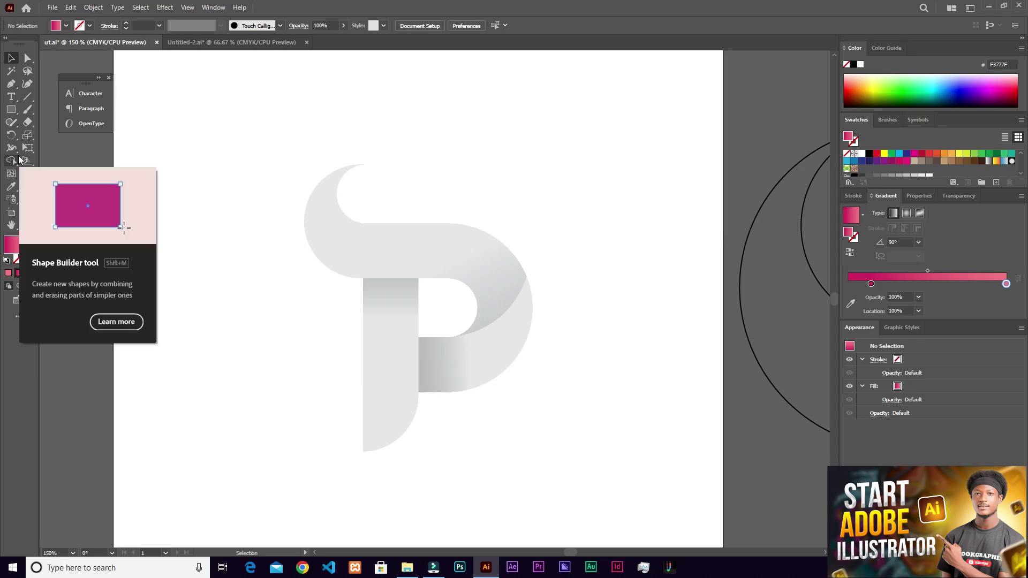
pyautogui.click(27, 97)
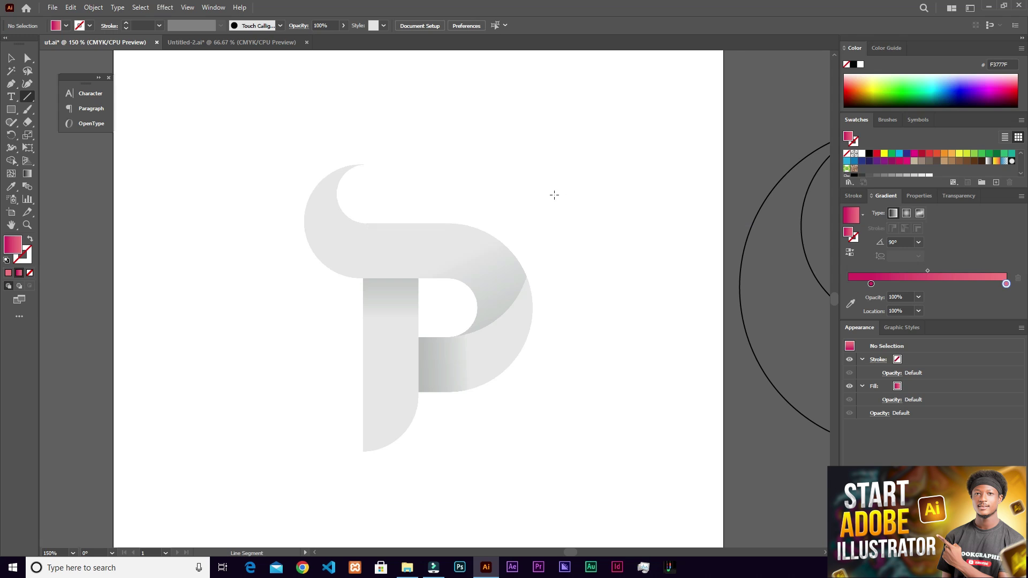
pyautogui.scroll(3, 392, 227)
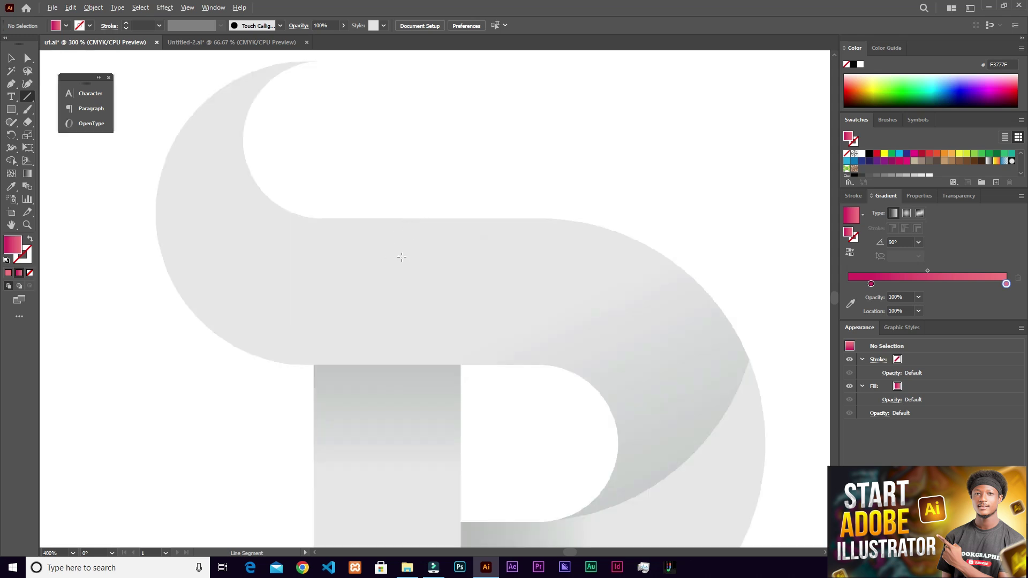
pyautogui.scroll(-3, 401, 257)
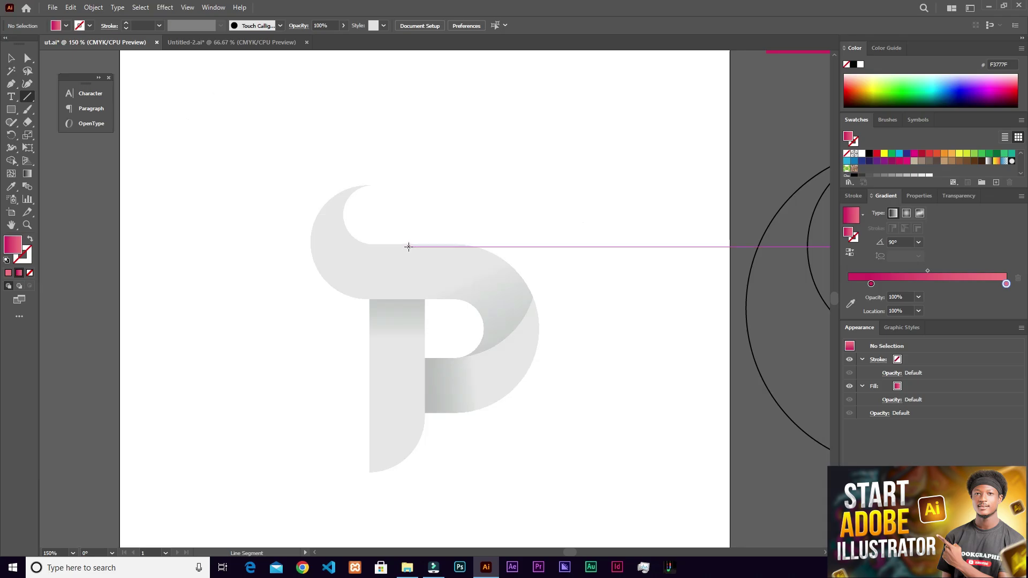
pyautogui.moveTo(540, 238); pyautogui.dragTo(361, 237)
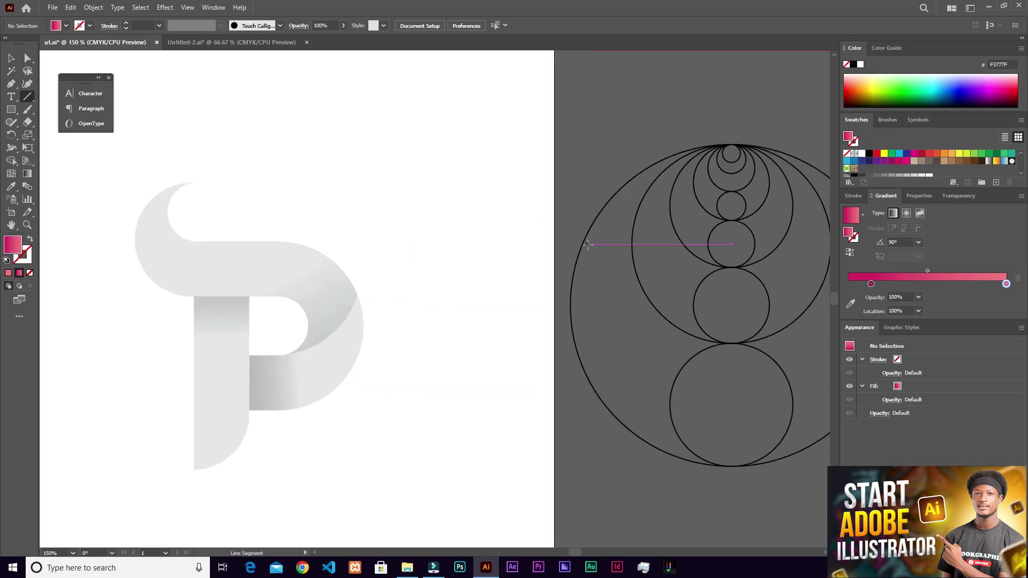
pyautogui.moveTo(236, 219); pyautogui.dragTo(418, 252)
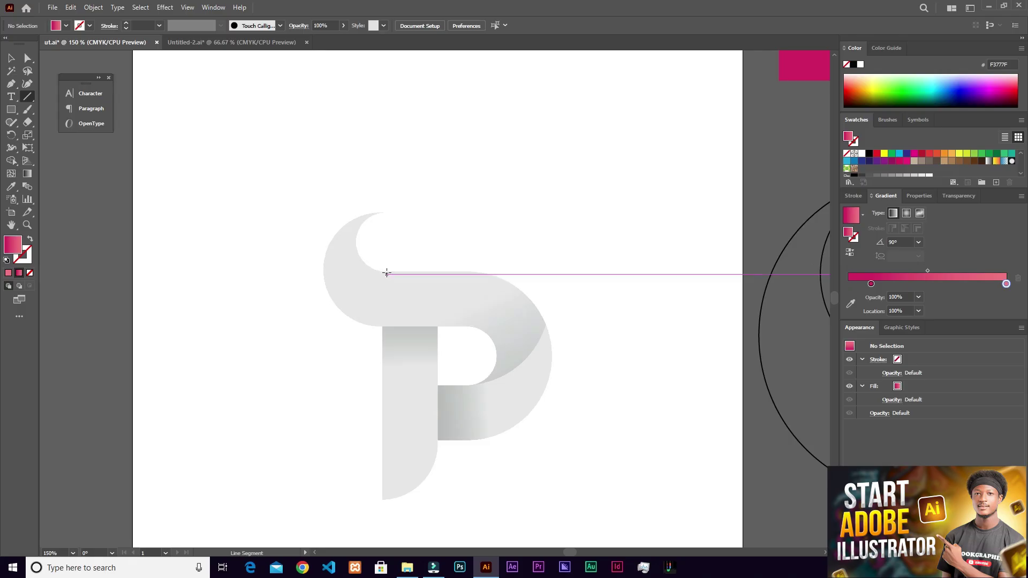
pyautogui.click(187, 7)
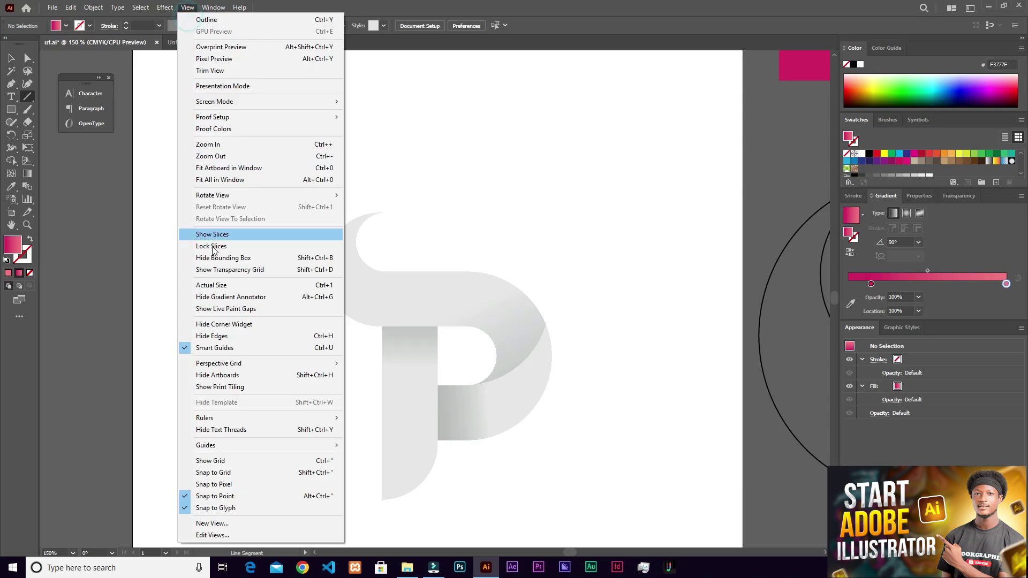
pyautogui.click(214, 348)
# Draw a horizontal line about 325 px long across the logo near the bar's upper edge and give it a 1 pt stroke
pyautogui.scroll(1, 393, 272)
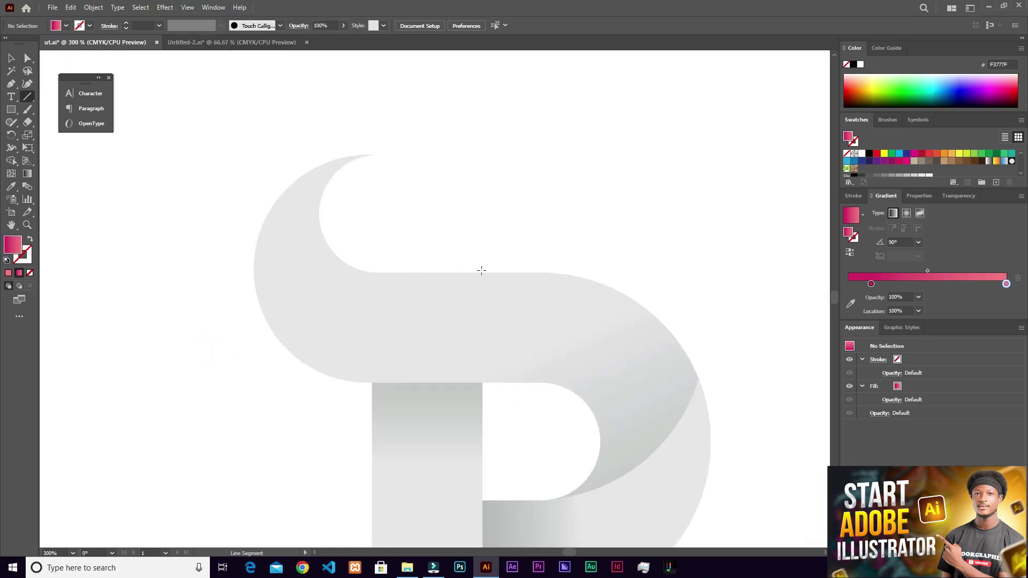
pyautogui.moveTo(802, 267); pyautogui.dragTo(206, 248)
pyautogui.moveTo(179, 300); pyautogui.dragTo(113, 343)
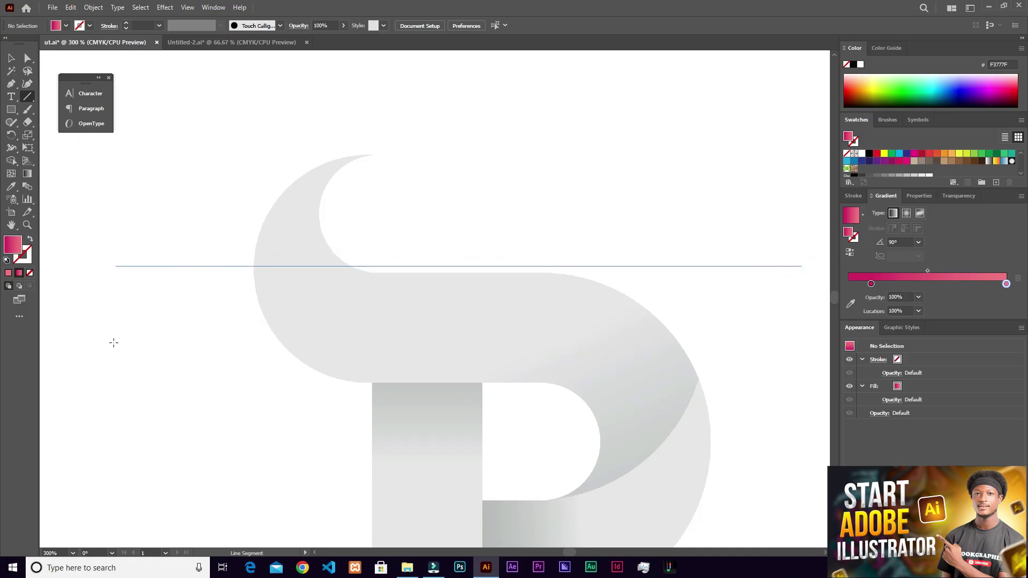
pyautogui.moveTo(192, 322); pyautogui.dragTo(191, 321)
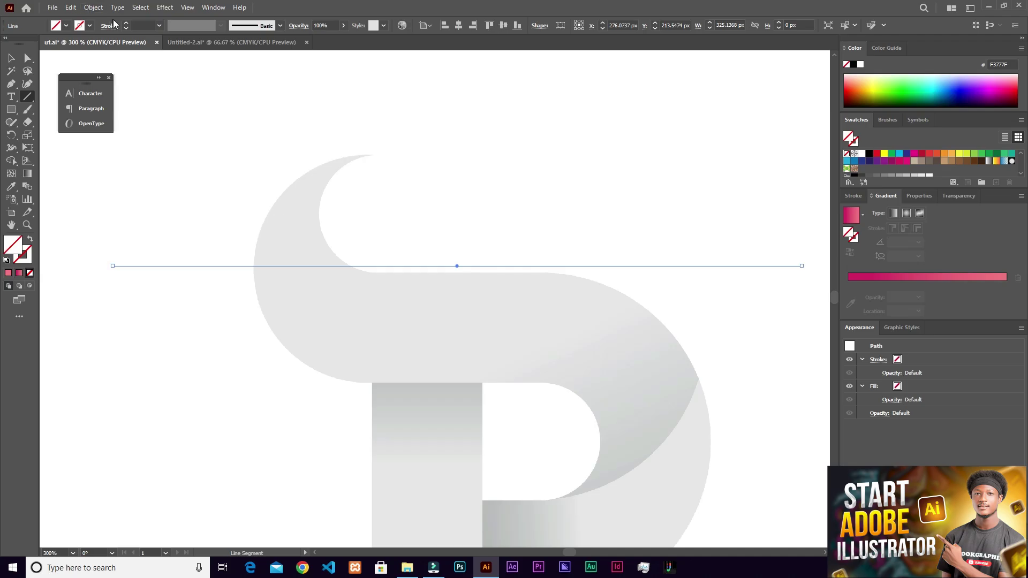
pyautogui.click(160, 26)
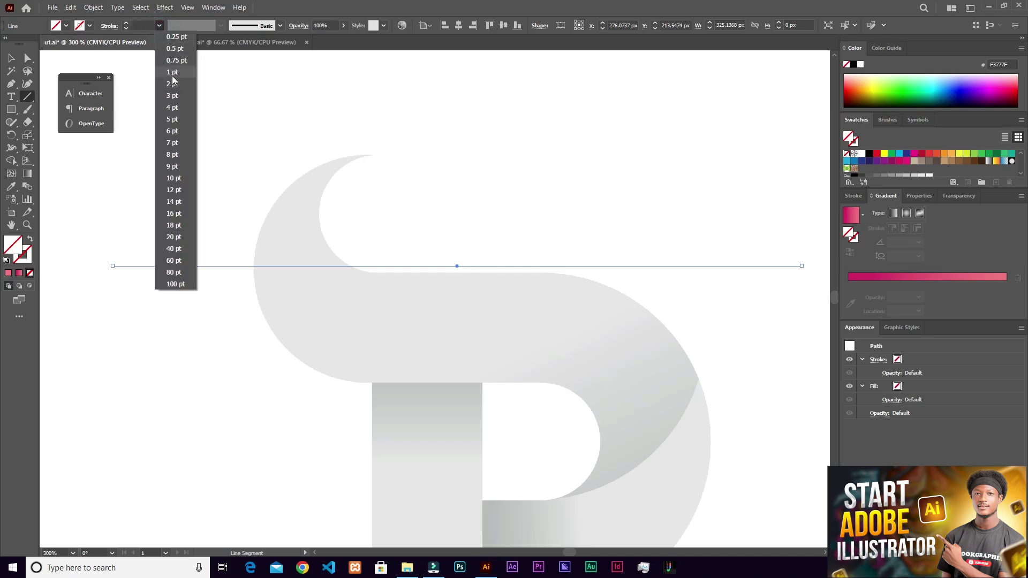
pyautogui.click(172, 75)
# Move the horizontal line down onto the upper edge of the P's horizontal bar
pyautogui.press('v')
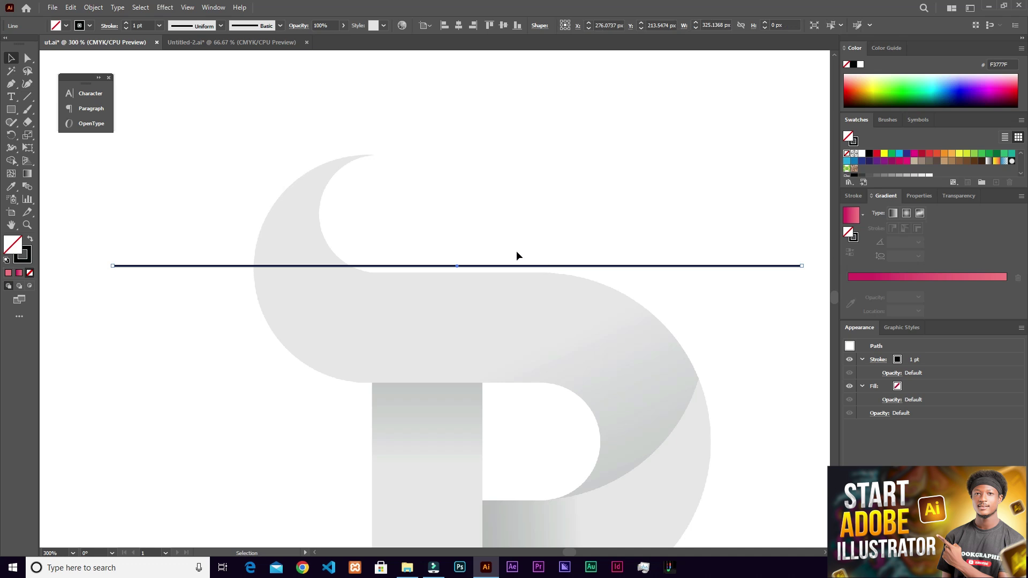
pyautogui.moveTo(527, 273)
pyautogui.mouseDown()
pyautogui.moveTo(536, 230)
pyautogui.moveTo(542, 272)
pyautogui.mouseUp()
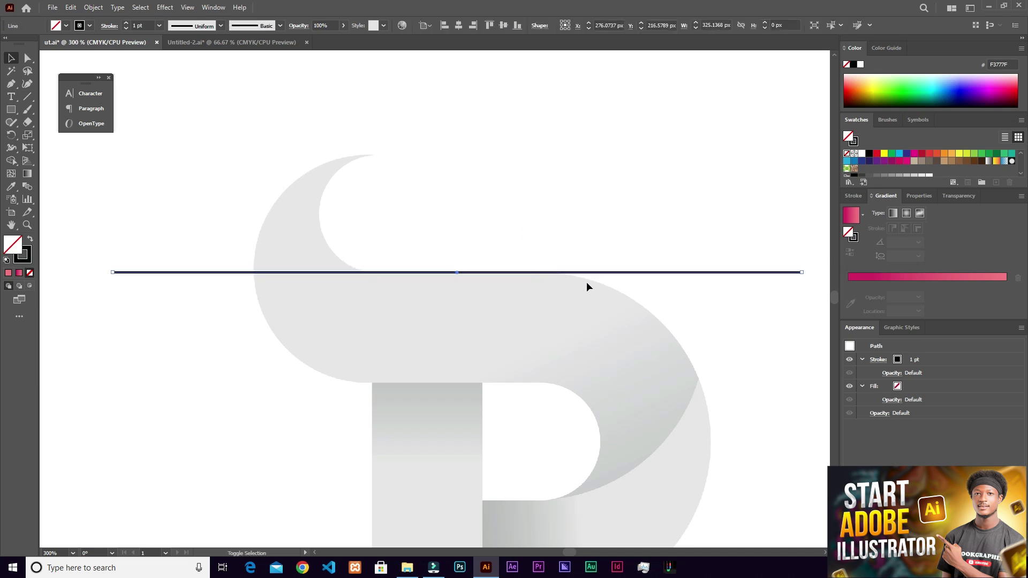
# Examine the faded P reference alongside the finished P logo on the pink background
pyautogui.scroll(-3, 589, 235)
pyautogui.scroll(2, 591, 205)
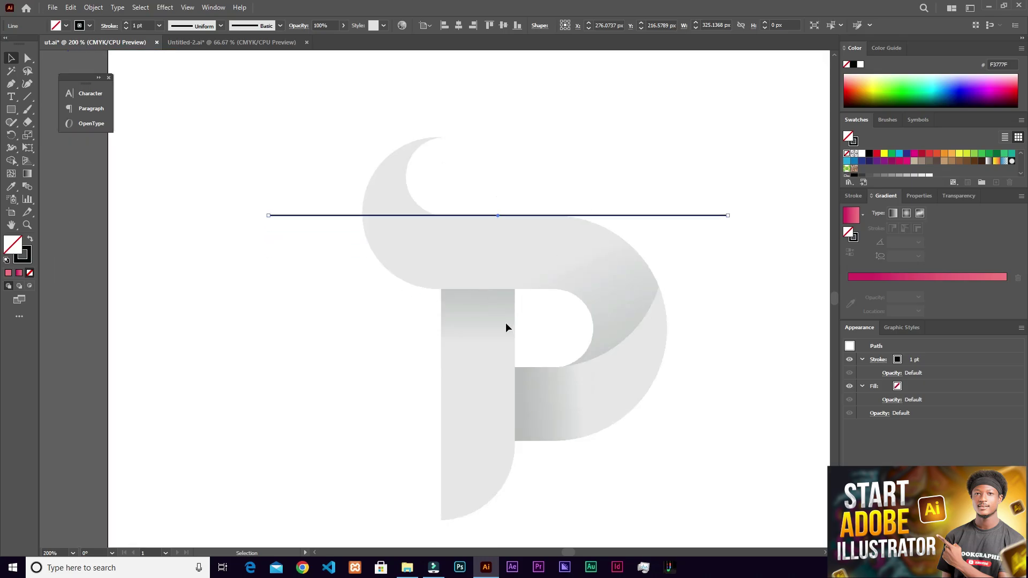
pyautogui.moveTo(704, 129); pyautogui.dragTo(176, 455)
pyautogui.moveTo(577, 199); pyautogui.dragTo(547, 219)
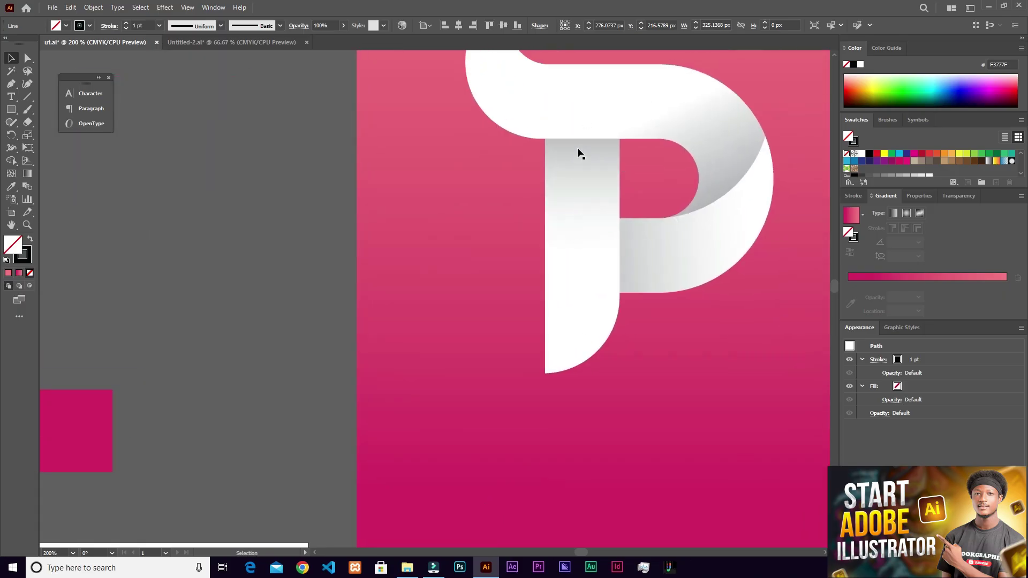
pyautogui.moveTo(225, 383); pyautogui.dragTo(684, 181)
pyautogui.moveTo(250, 407); pyautogui.dragTo(585, 177)
pyautogui.moveTo(589, 312); pyautogui.dragTo(297, 106)
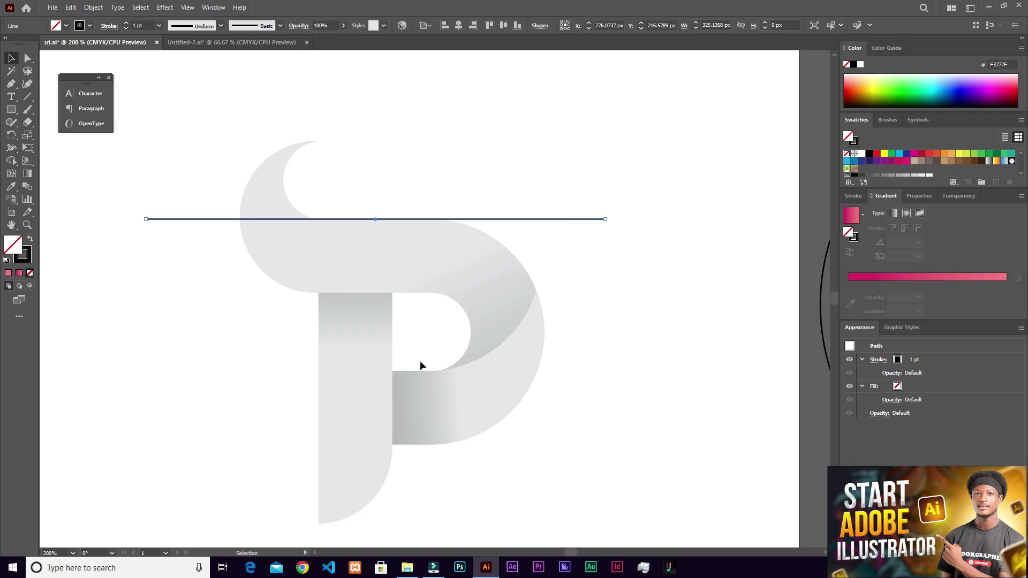
# Duplicate the horizontal line onto the lower edge of the P's horizontal bar
pyautogui.moveTo(468, 220); pyautogui.dragTo(474, 291)
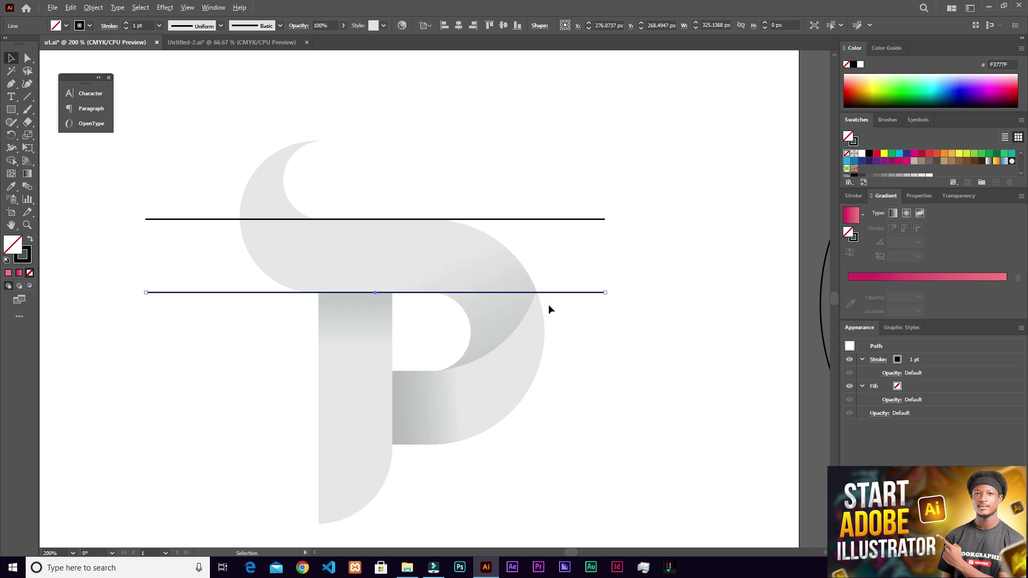
pyautogui.moveTo(560, 293); pyautogui.dragTo(569, 445)
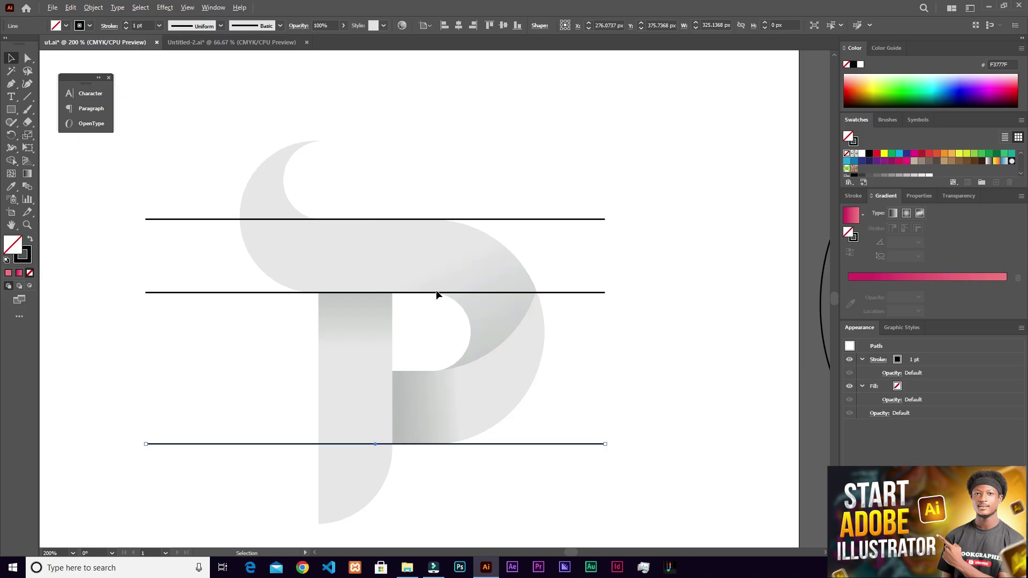
pyautogui.hotkey('ctrl', 'z')
# Duplicate both horizontal lines straight down onto the upper and lower edges of the bowl's bottom band
pyautogui.moveTo(588, 170); pyautogui.dragTo(648, 381)
pyautogui.moveTo(574, 222); pyautogui.dragTo(576, 372)
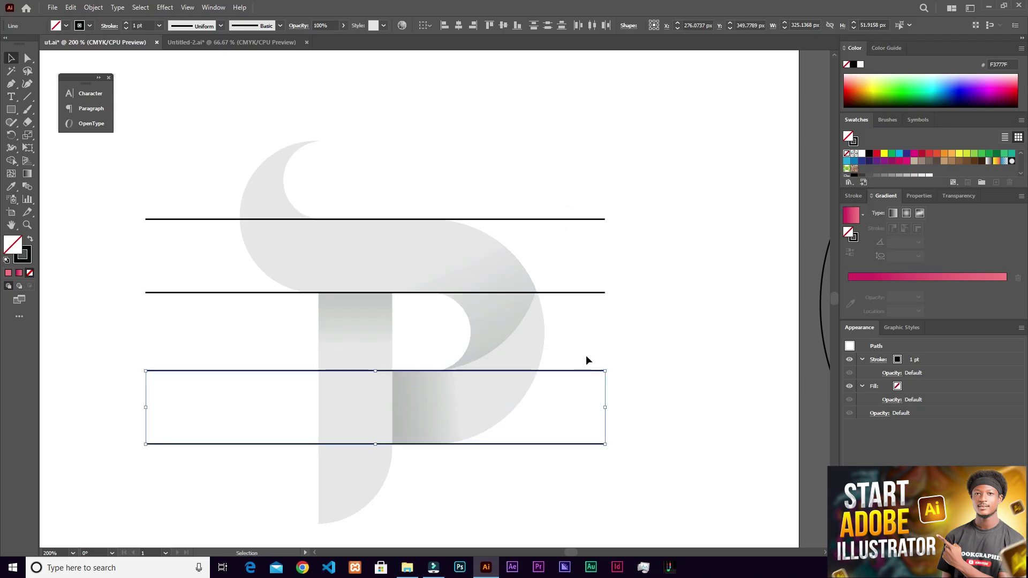
pyautogui.click(391, 144)
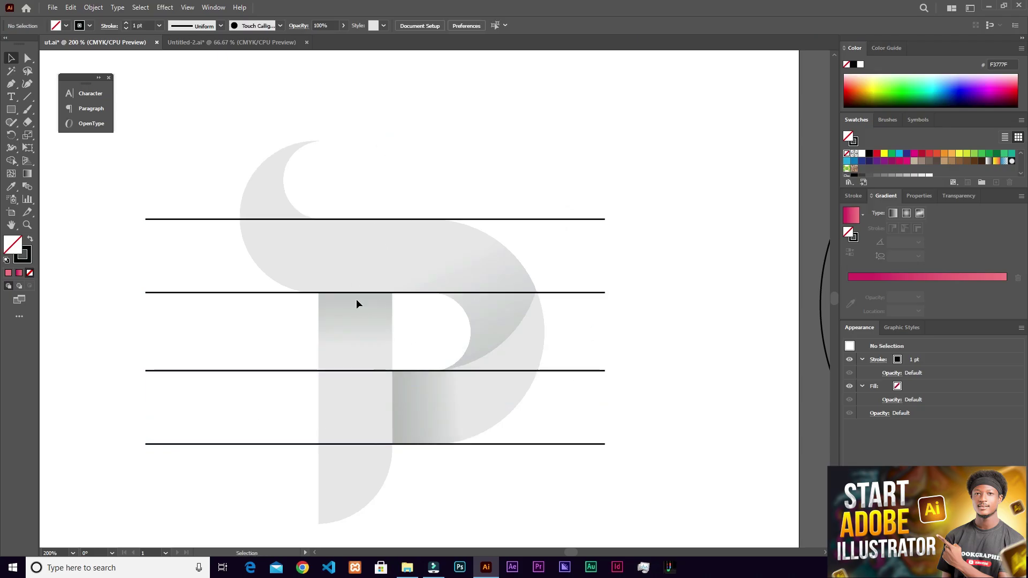
# Copy the upper pair of horizontal lines and paste the copy in front
pyautogui.moveTo(616, 180); pyautogui.dragTo(583, 325)
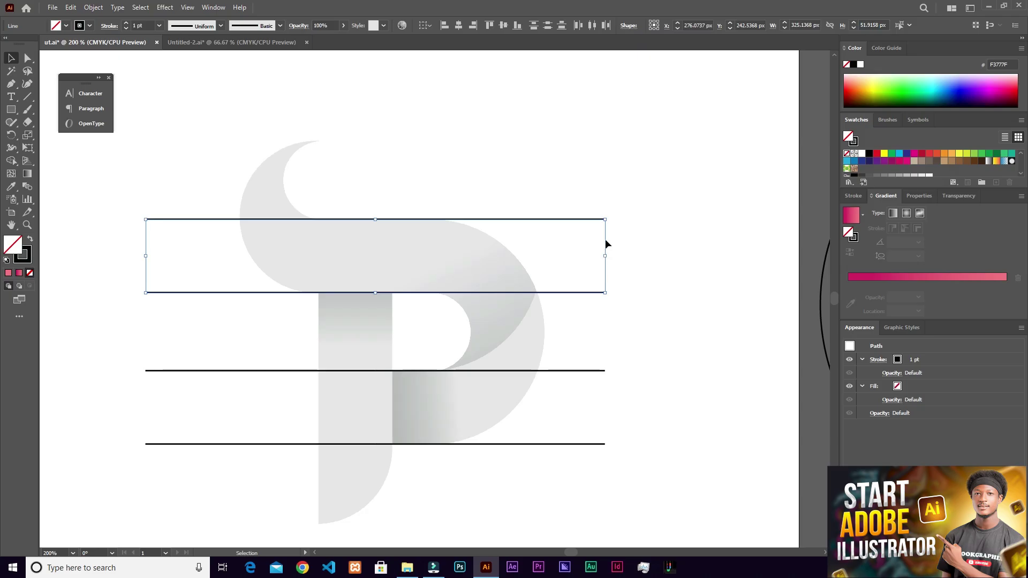
pyautogui.press('a')
pyautogui.click(67, 10)
pyautogui.click(102, 60)
pyautogui.click(70, 9)
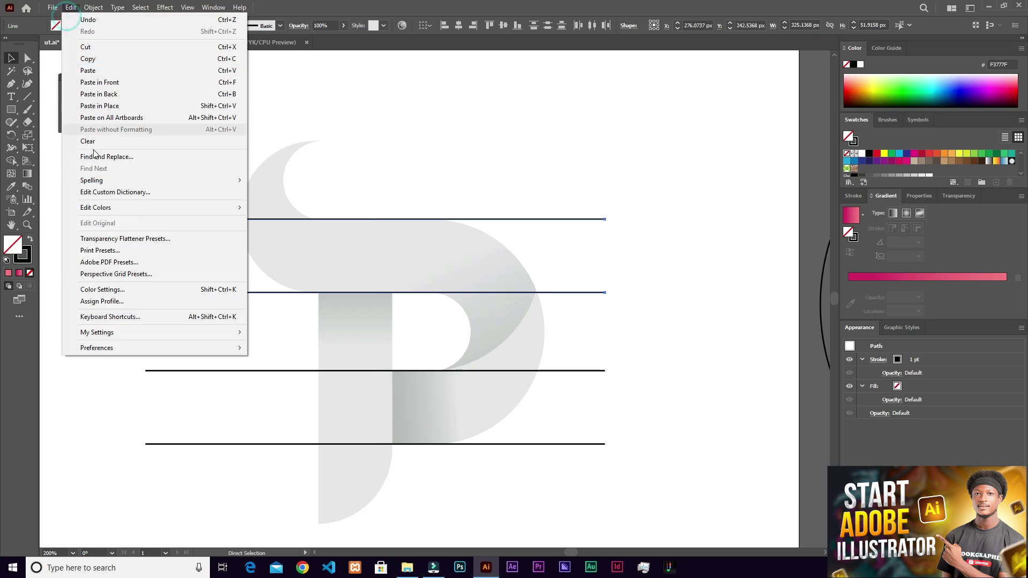
pyautogui.click(115, 83)
pyautogui.press('v')
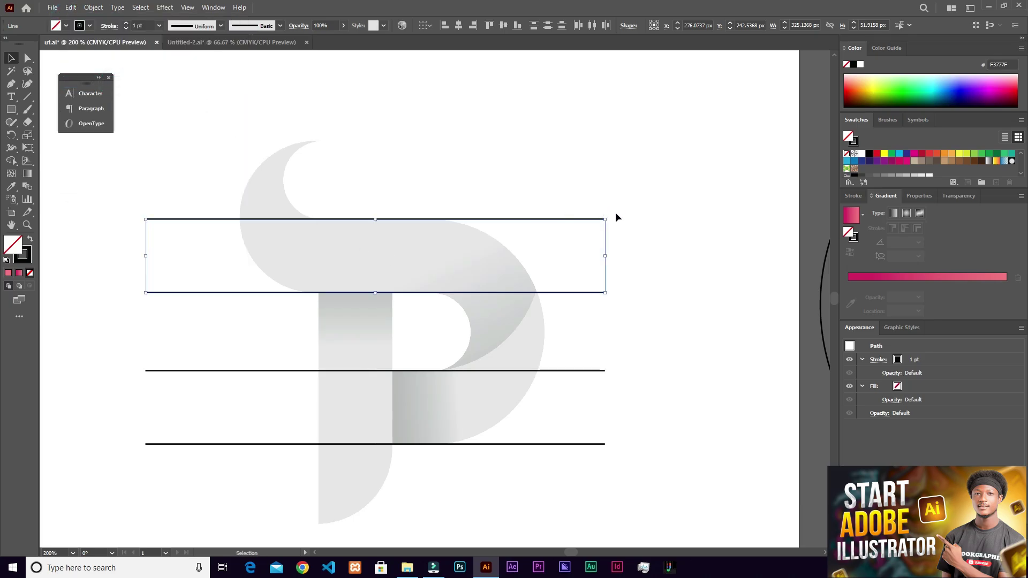
# Rotate the pasted pair of lines 90° to vertical and align them with both side edges of the P's stem
pyautogui.moveTo(612, 214); pyautogui.dragTo(398, 413)
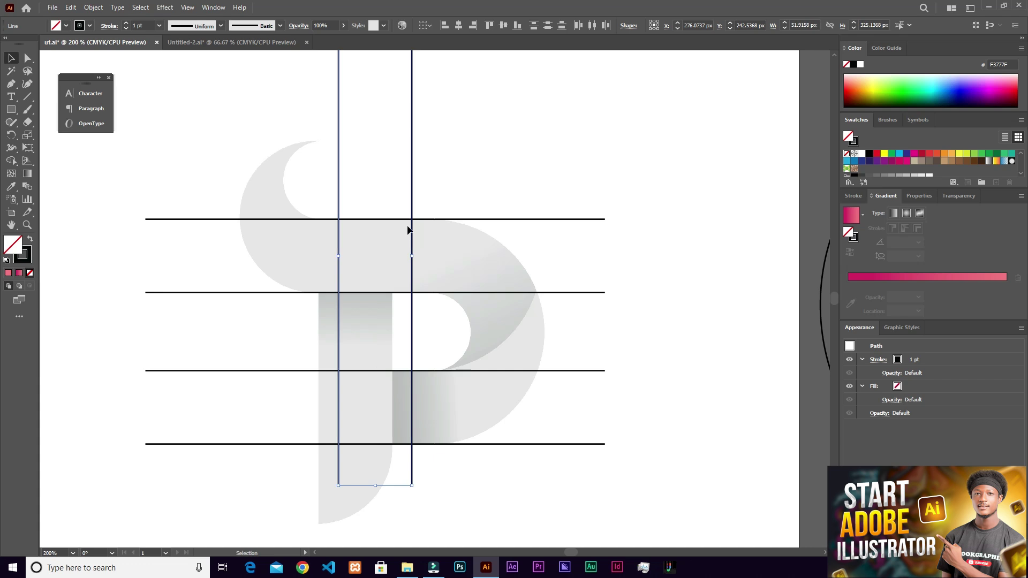
pyautogui.moveTo(414, 238); pyautogui.dragTo(394, 290)
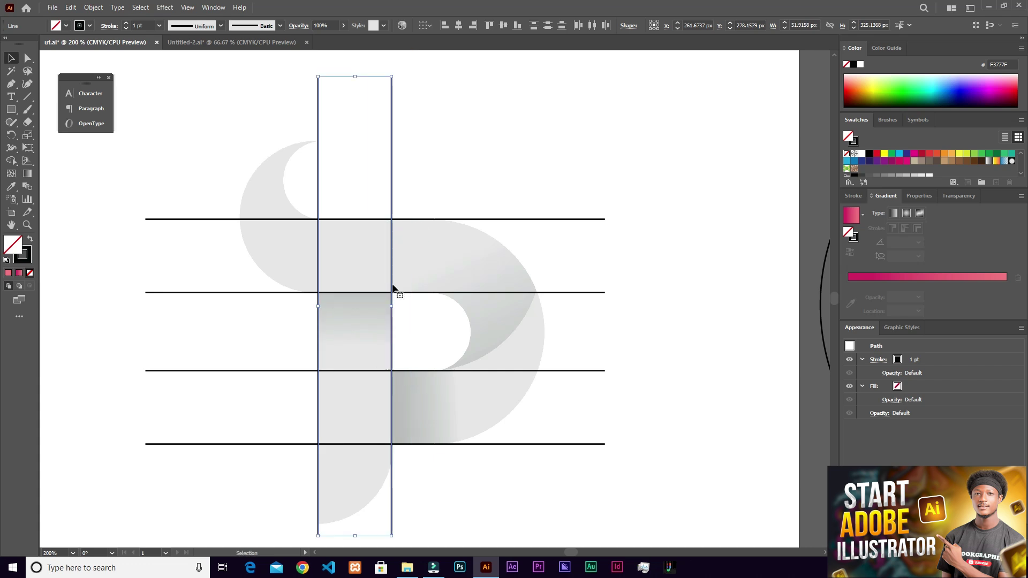
pyautogui.scroll(-1, 394, 291)
pyautogui.click(458, 164)
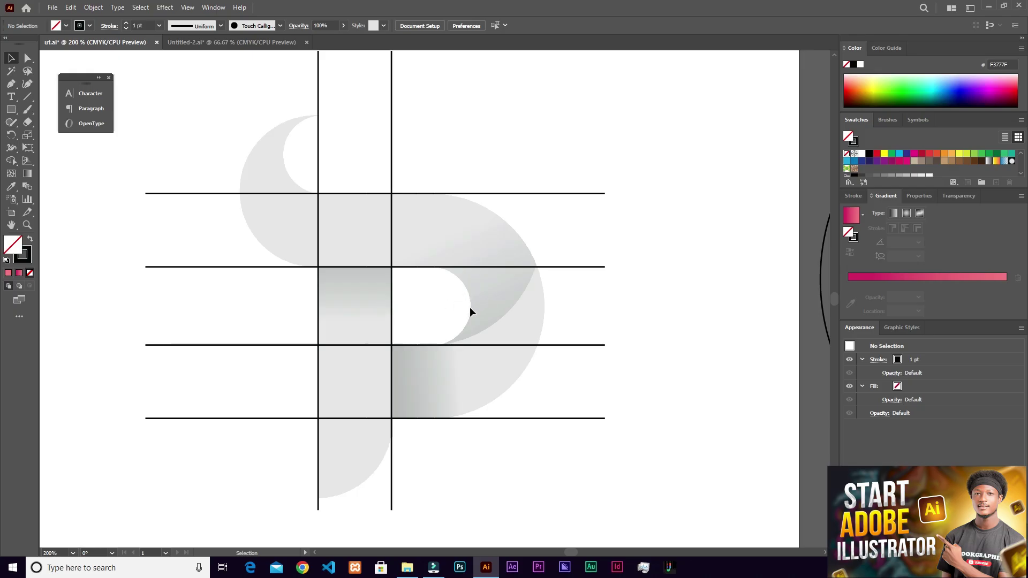
# Duplicate the vertical lines onto the counter's inner curve, the bowl's outermost edge and the hook's outermost edge
pyautogui.click(391, 292)
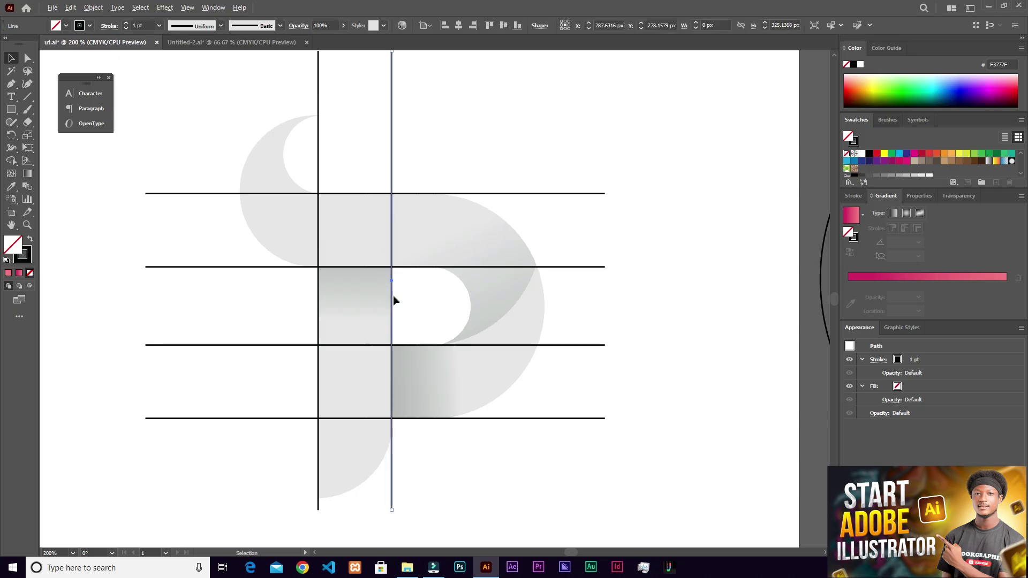
pyautogui.moveTo(391, 306); pyautogui.dragTo(471, 335)
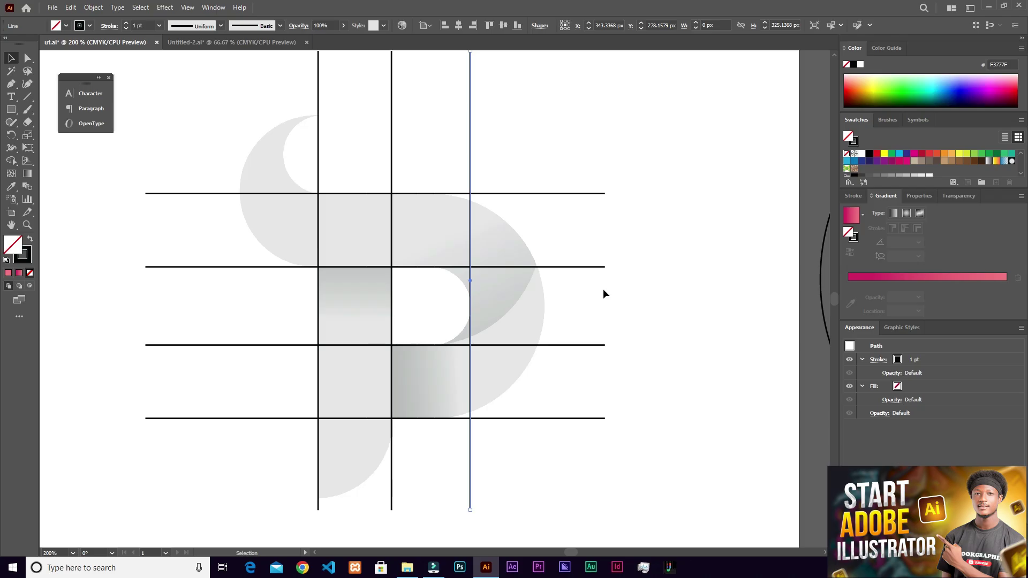
pyautogui.moveTo(470, 316); pyautogui.dragTo(543, 347)
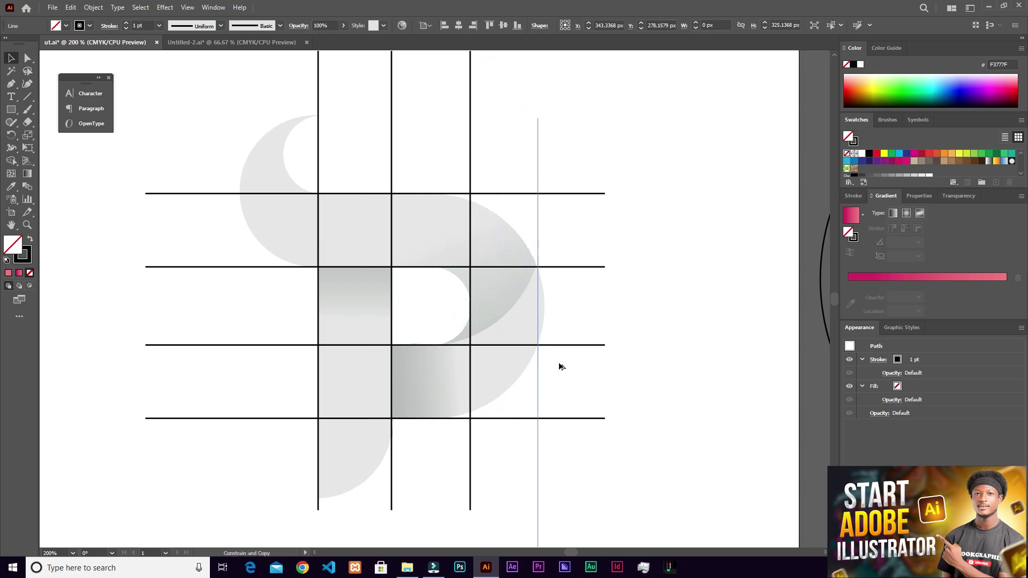
pyautogui.moveTo(319, 303); pyautogui.dragTo(241, 333)
pyautogui.scroll(2, 443, 222)
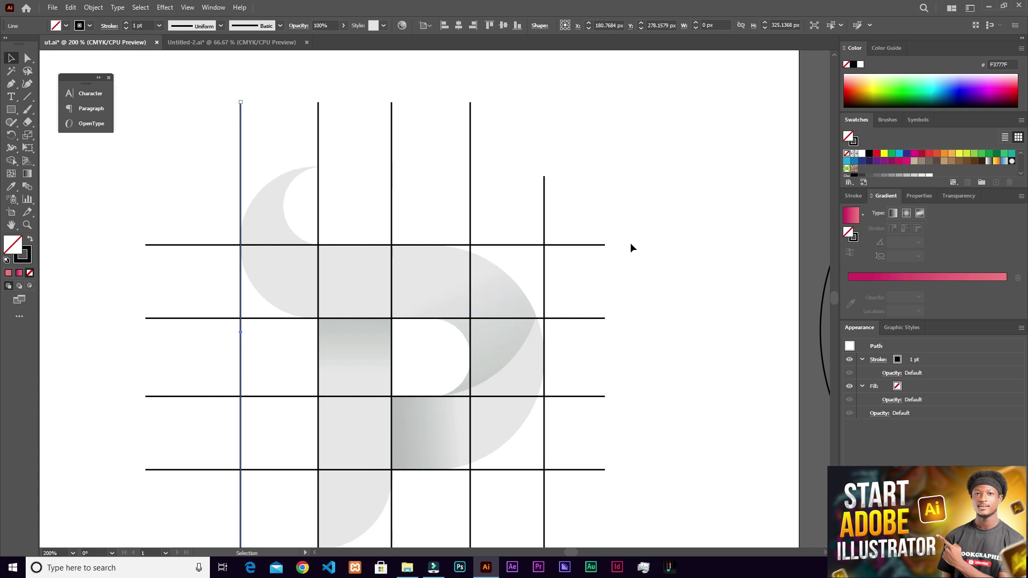
# Duplicate the horizontal lines onto the top edge of the P's hook and the bottom tip of its stem
pyautogui.moveTo(602, 248); pyautogui.dragTo(599, 164)
pyautogui.scroll(-3, 546, 156)
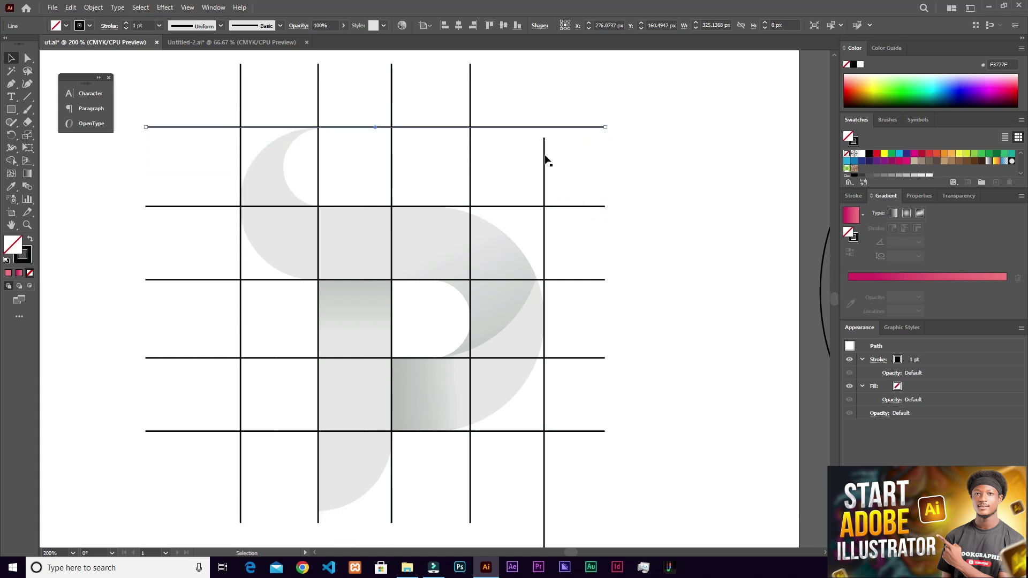
pyautogui.moveTo(592, 394); pyautogui.dragTo(589, 475)
pyautogui.scroll(-1, 378, 333)
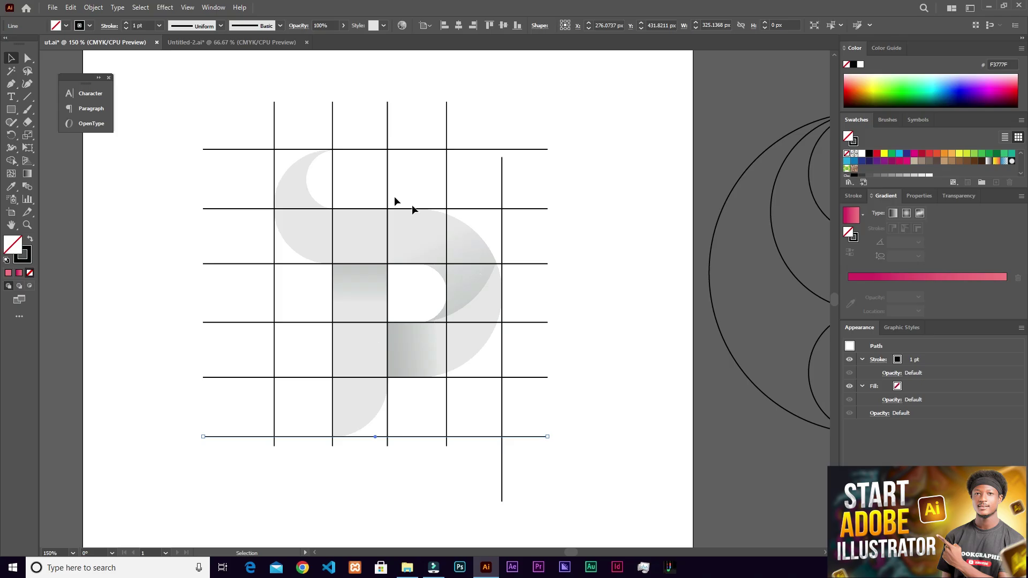
# Move the vertical line on the bowl's outer edge upward so it crosses the uppermost horizontal line
pyautogui.click(504, 175)
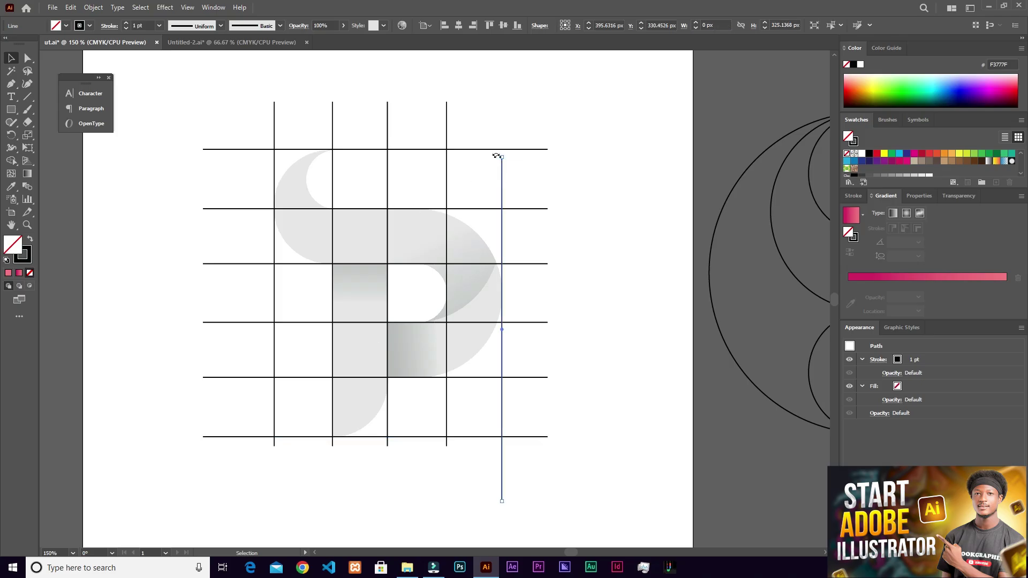
pyautogui.press('a')
pyautogui.click(502, 156)
pyautogui.moveTo(503, 143); pyautogui.dragTo(502, 135)
pyautogui.press('v')
pyautogui.scroll(-2, 450, 274)
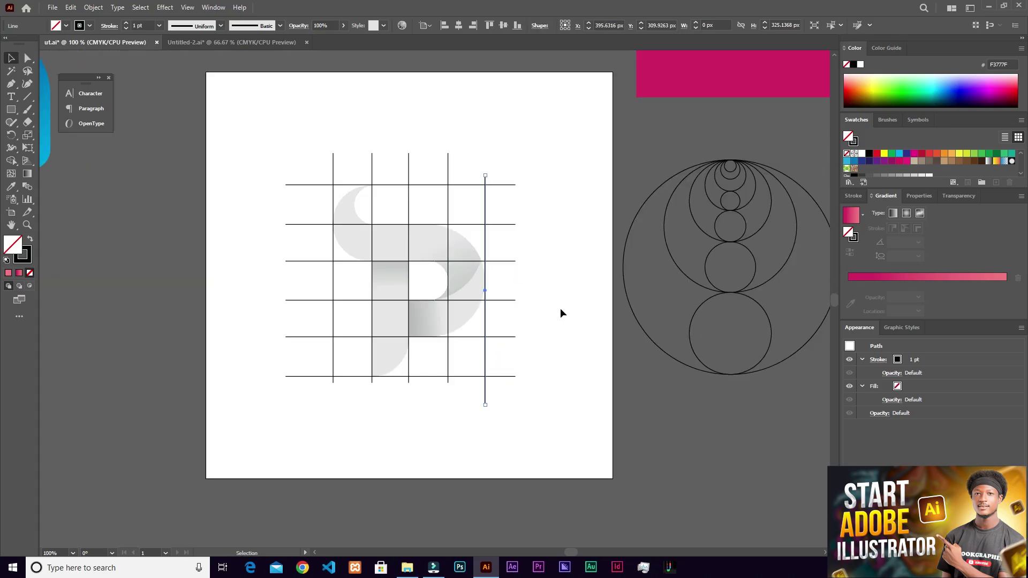
# Place the 71.7 px circle from the nested circle set beside the artboard over the P's counter
pyautogui.scroll(2, 561, 310)
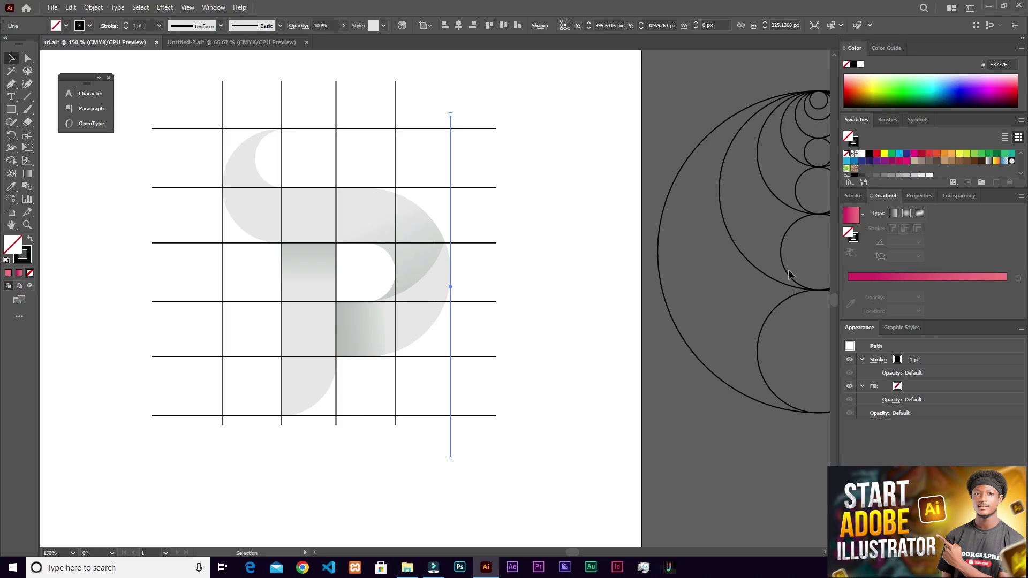
pyautogui.moveTo(783, 262); pyautogui.dragTo(698, 263)
pyautogui.click(802, 252)
pyautogui.moveTo(783, 265); pyautogui.dragTo(333, 289)
pyautogui.hotkey('ctrl', '=')
pyautogui.hotkey('ctrl', '=')
pyautogui.hotkey('ctrl', '=')
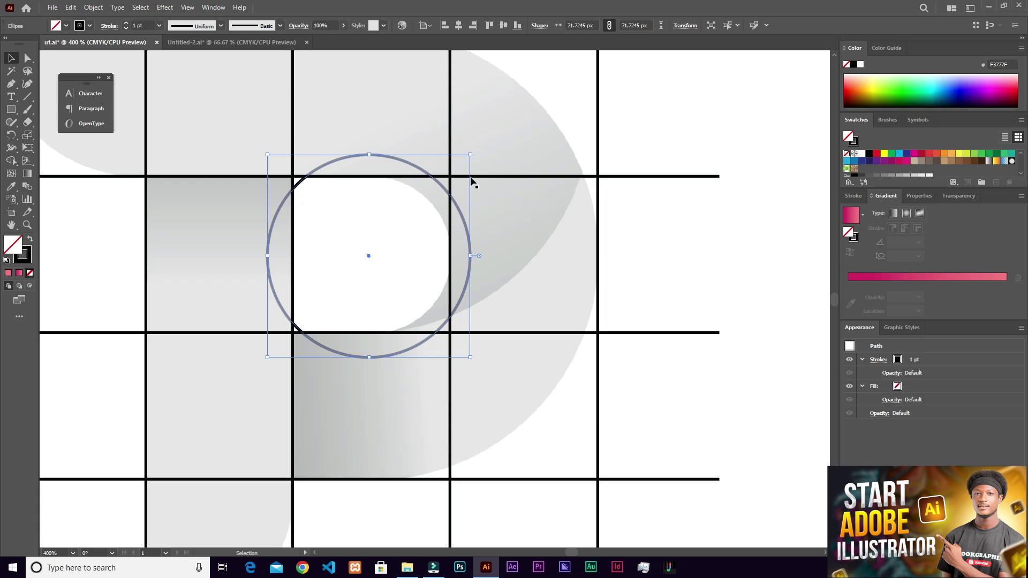
# Shrink the circle to about 55.5 px and centre it in the grid cell around the counter
pyautogui.moveTo(471, 155); pyautogui.dragTo(452, 178)
pyautogui.moveTo(369, 256); pyautogui.dragTo(370, 255)
pyautogui.moveTo(448, 334)
pyautogui.mouseDown()
pyautogui.moveTo(445, 317)
pyautogui.moveTo(460, 337)
pyautogui.mouseUp()
# Turn on Smart Guides and enlarge the counter circle to about 55.9 px to fill its grid cell
pyautogui.click(188, 8)
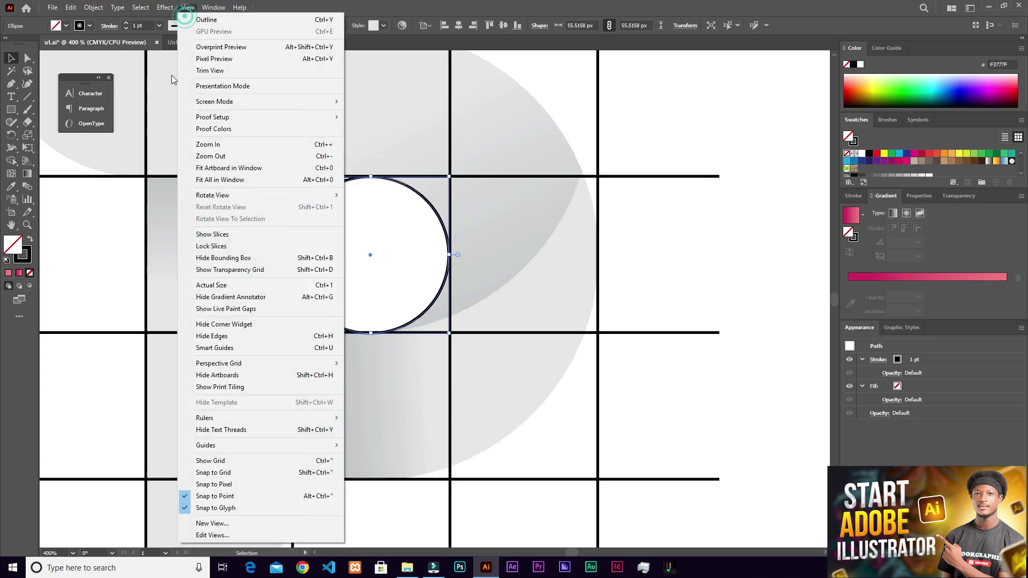
pyautogui.click(232, 348)
pyautogui.moveTo(449, 333)
pyautogui.mouseDown()
pyautogui.moveTo(466, 354)
pyautogui.moveTo(451, 334)
pyautogui.mouseUp()
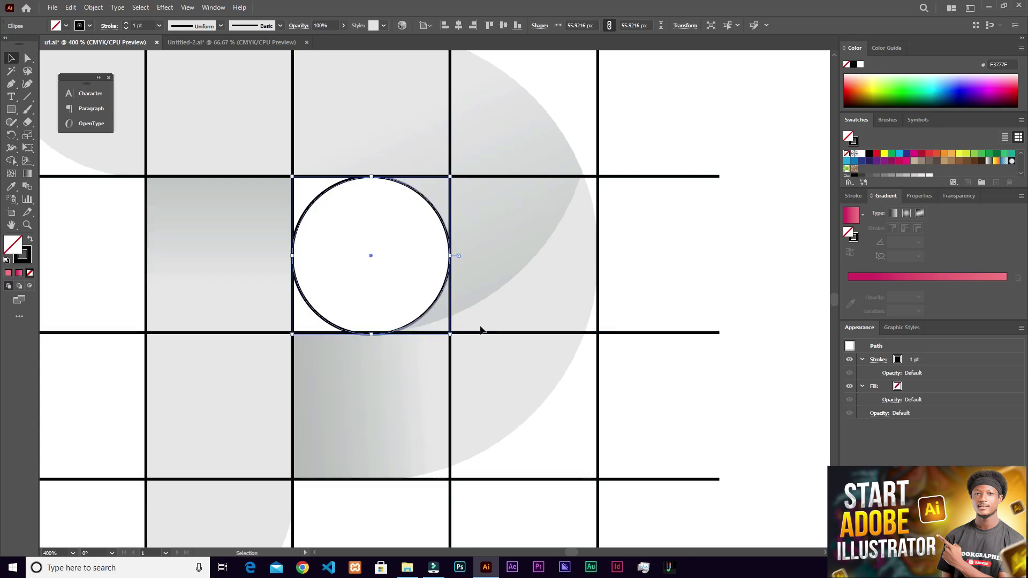
# Examine how the circle's lower edge meets the horizontal line beneath the counter
pyautogui.scroll(3, 381, 324)
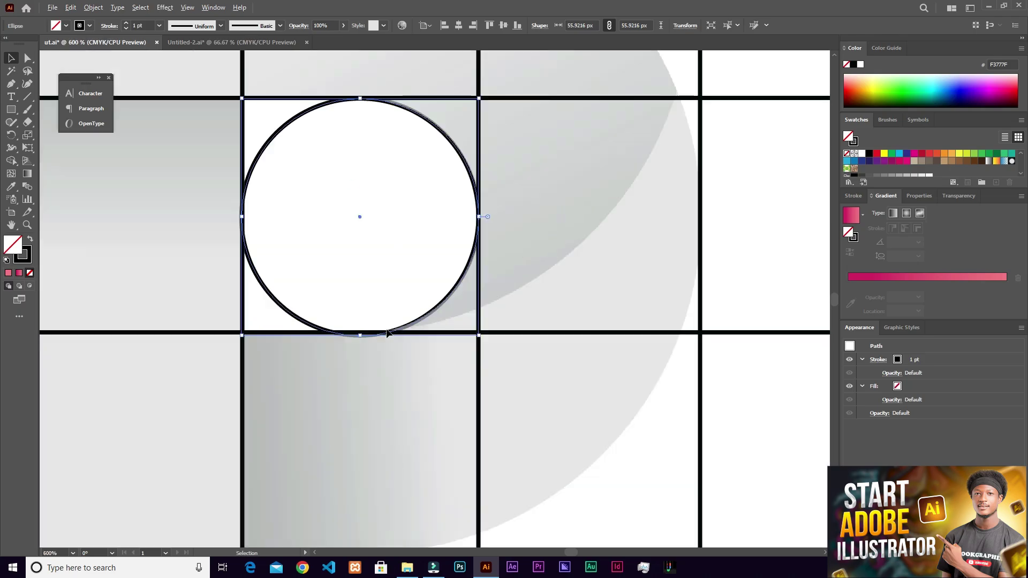
pyautogui.scroll(-2, 305, 155)
pyautogui.scroll(1, 297, 156)
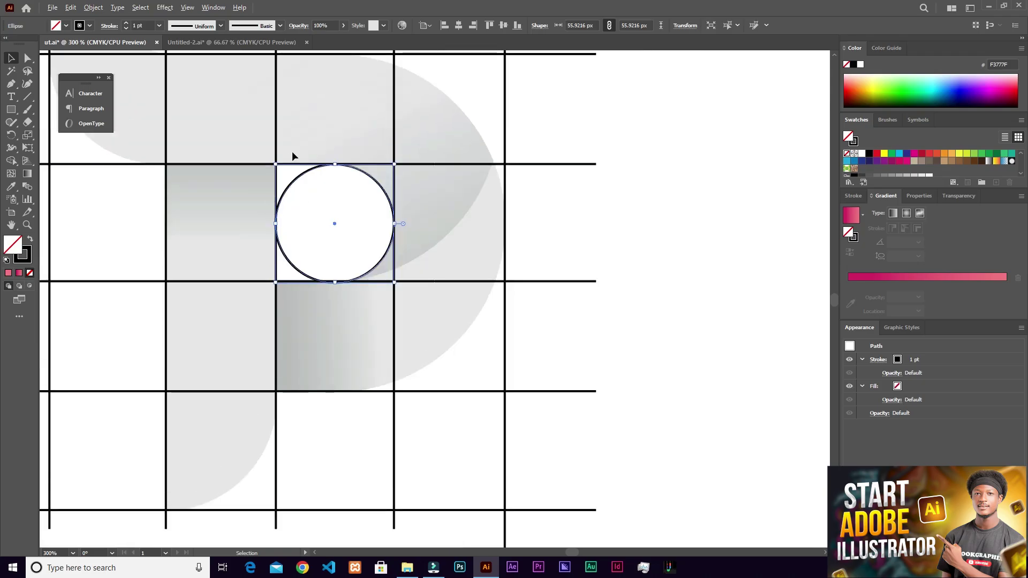
pyautogui.scroll(2, 292, 155)
pyautogui.moveTo(245, 358); pyautogui.dragTo(486, 438)
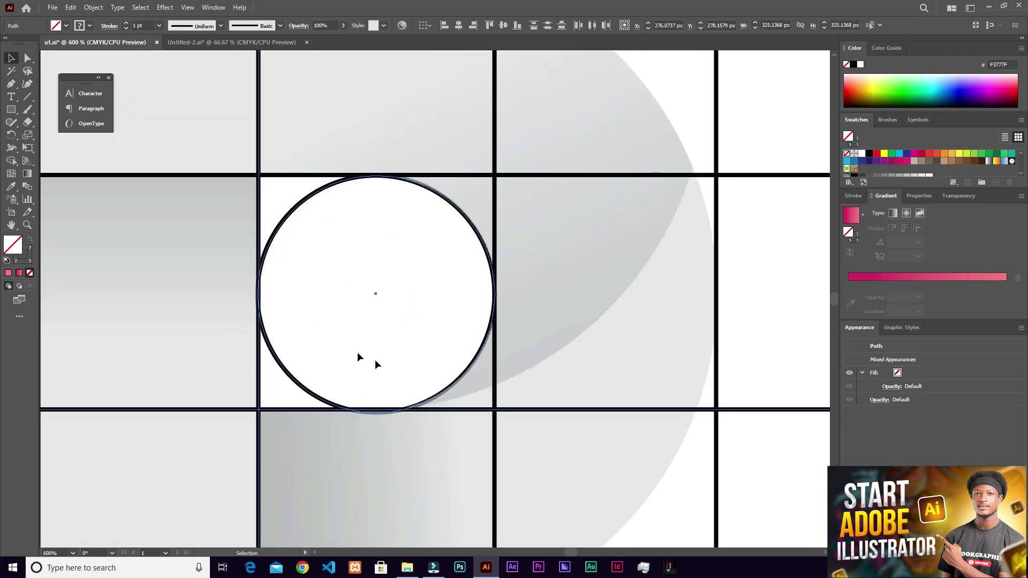
pyautogui.click(386, 363)
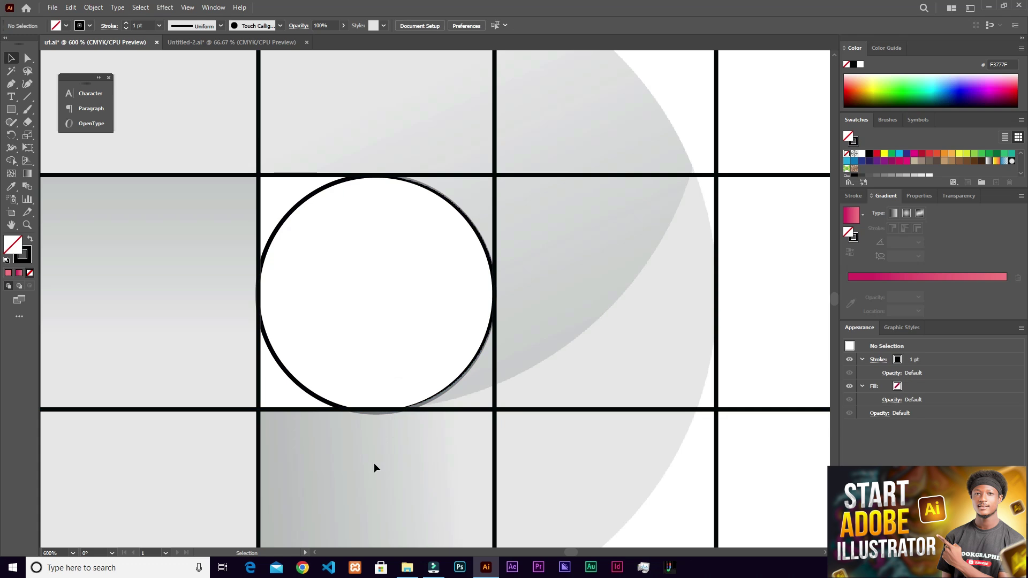
pyautogui.scroll(2, 374, 465)
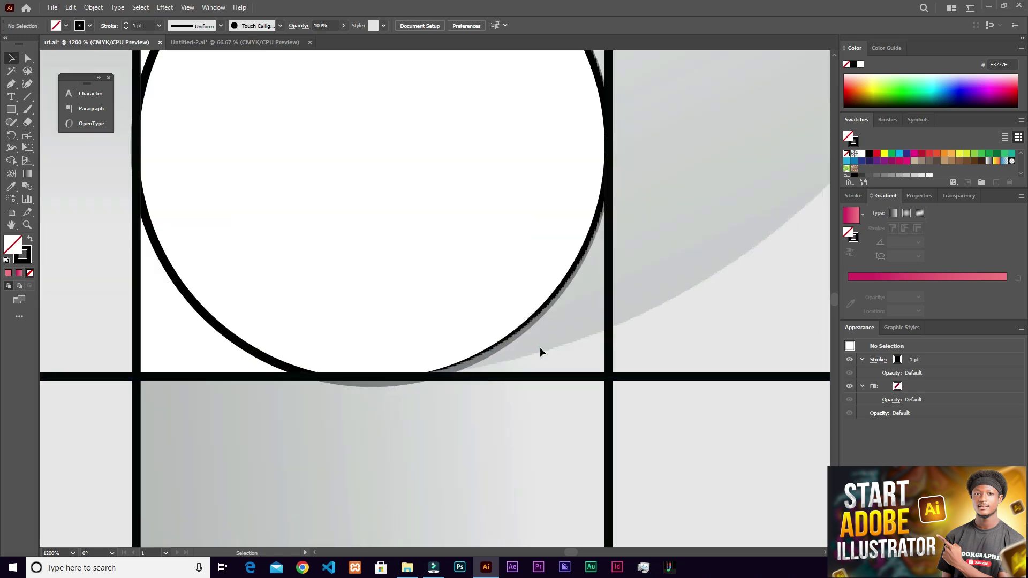
pyautogui.scroll(-2, 484, 349)
pyautogui.moveTo(408, 332); pyautogui.dragTo(420, 407)
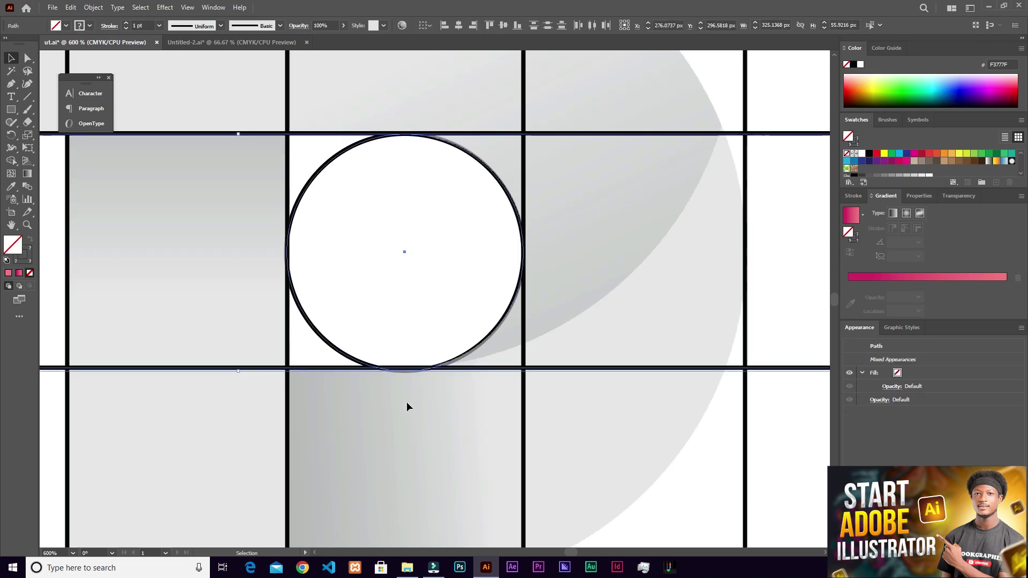
pyautogui.click(448, 317)
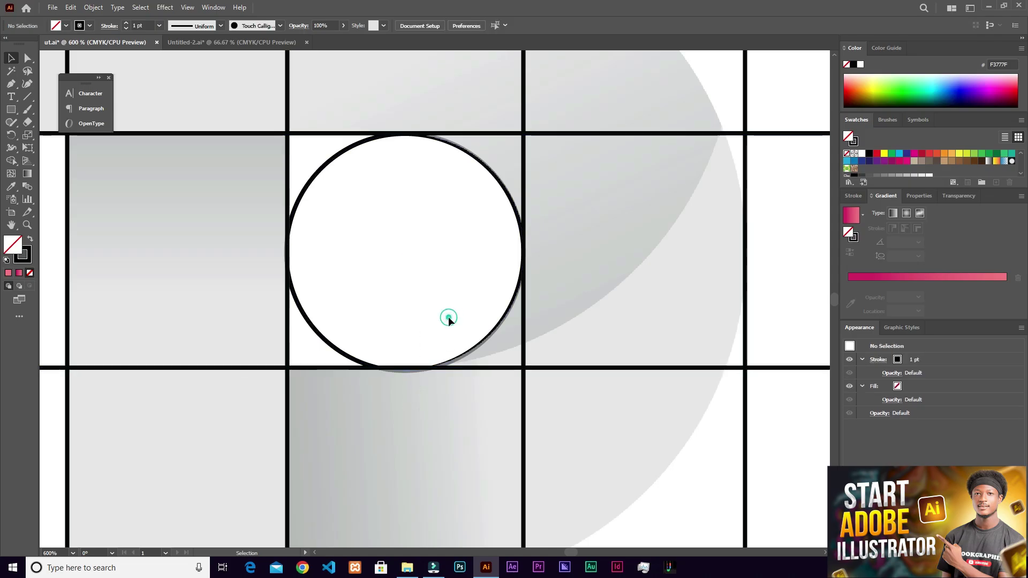
pyautogui.click(471, 348)
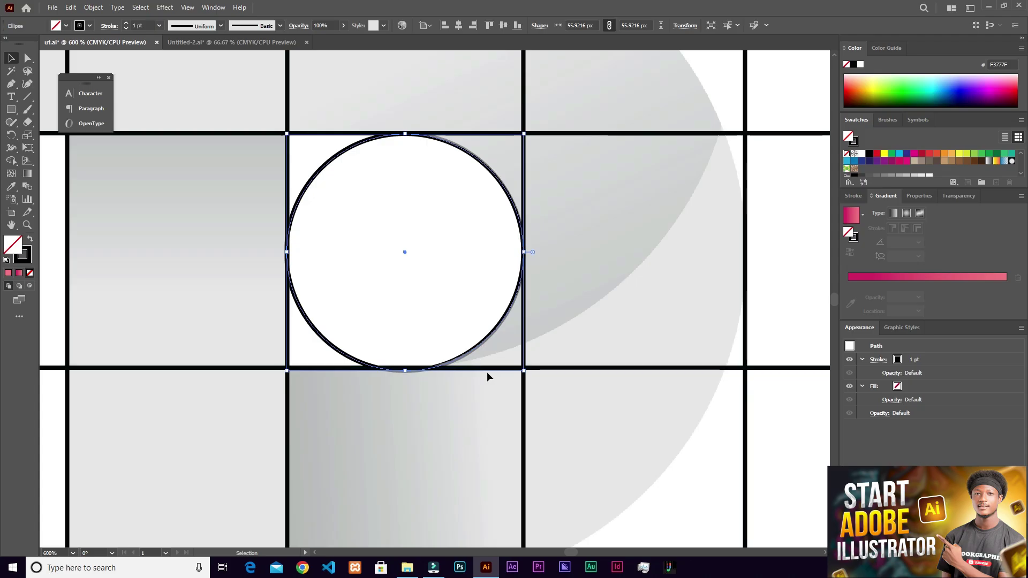
pyautogui.keyDown('shift'); pyautogui.click(488, 368); pyautogui.keyUp('shift')
pyautogui.scroll(2, 408, 372)
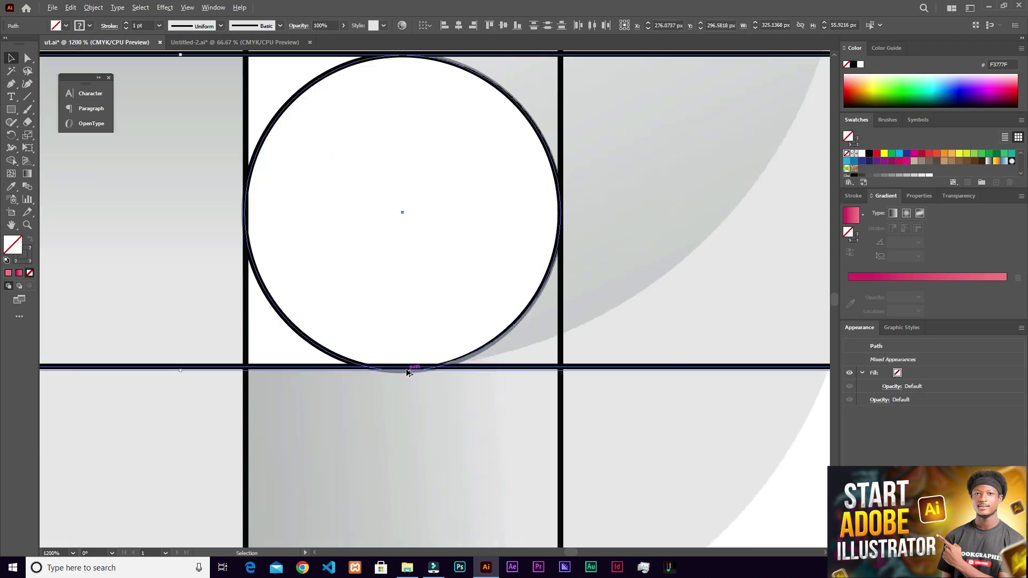
pyautogui.scroll(1, 409, 372)
pyautogui.scroll(-1, 374, 351)
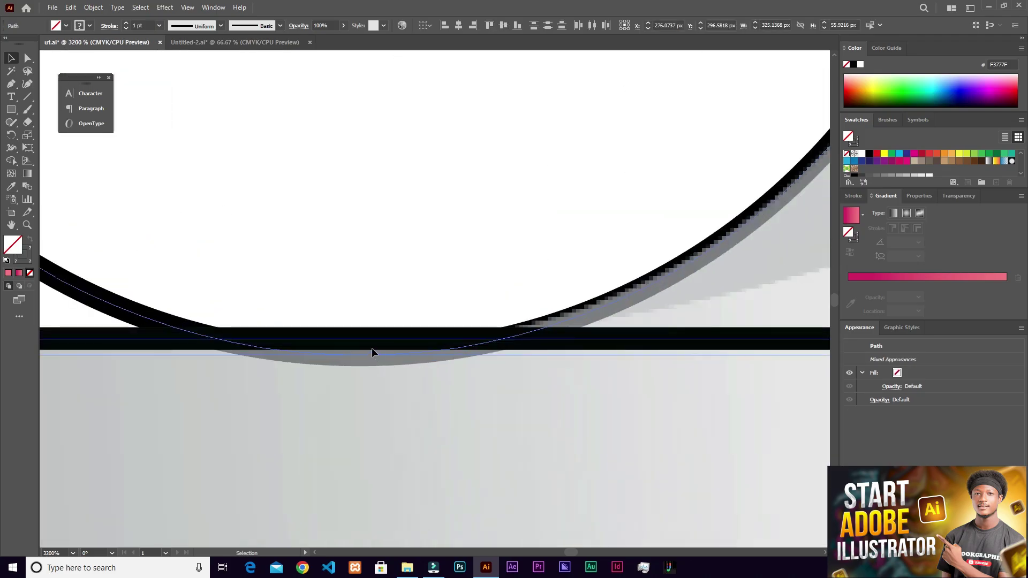
pyautogui.scroll(-3, 386, 335)
pyautogui.scroll(1, 387, 321)
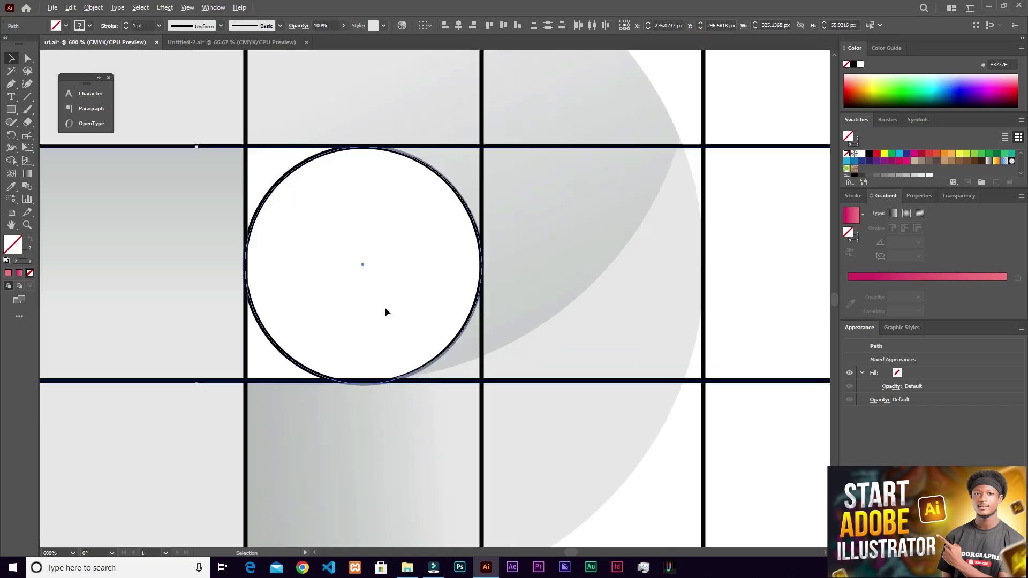
# Switch to Outline view and shrink the circle to 55.2 px so its bottom meets the horizontal line
pyautogui.hotkey('ctrl', 'y')
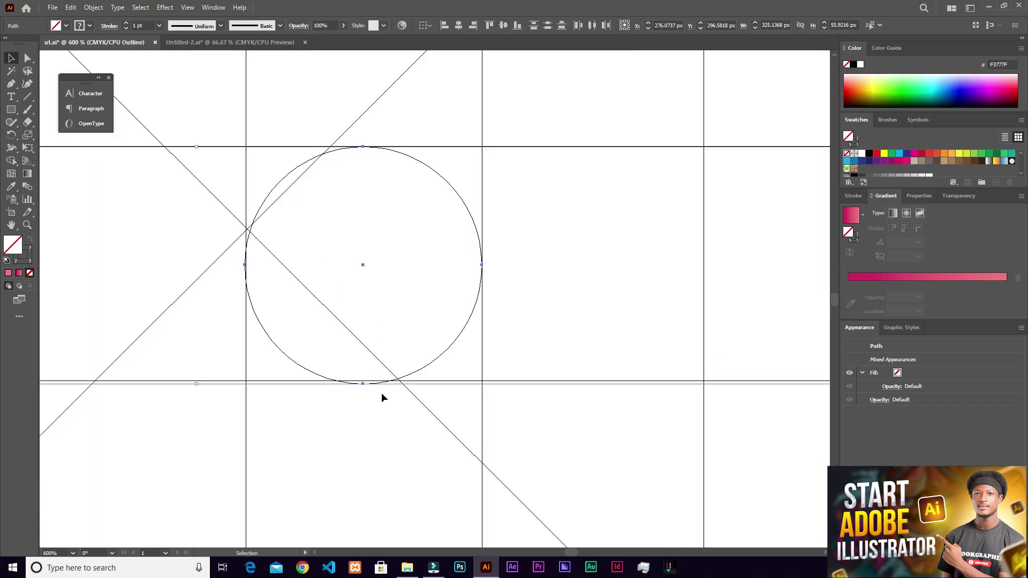
pyautogui.click(398, 297)
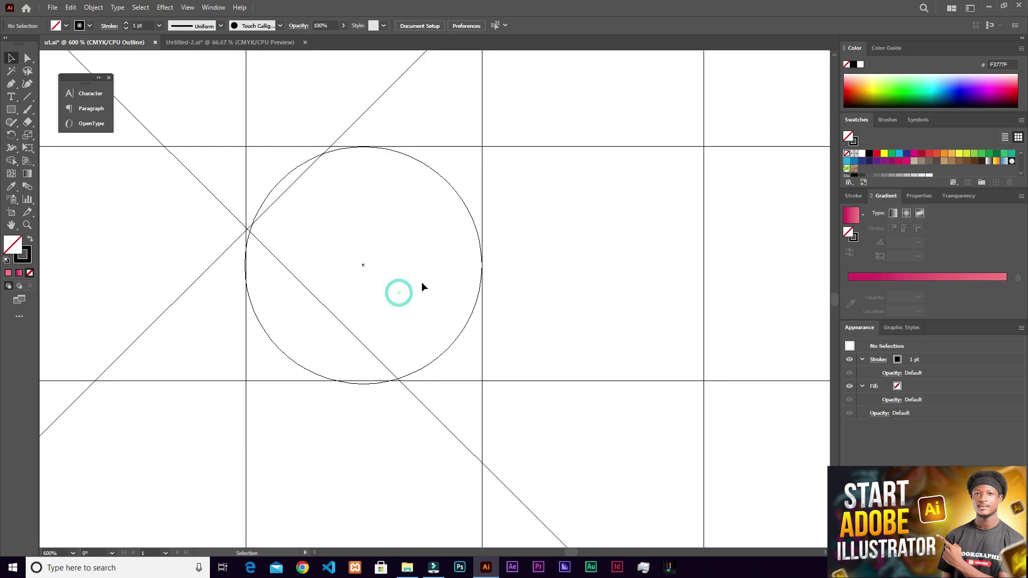
pyautogui.click(451, 186)
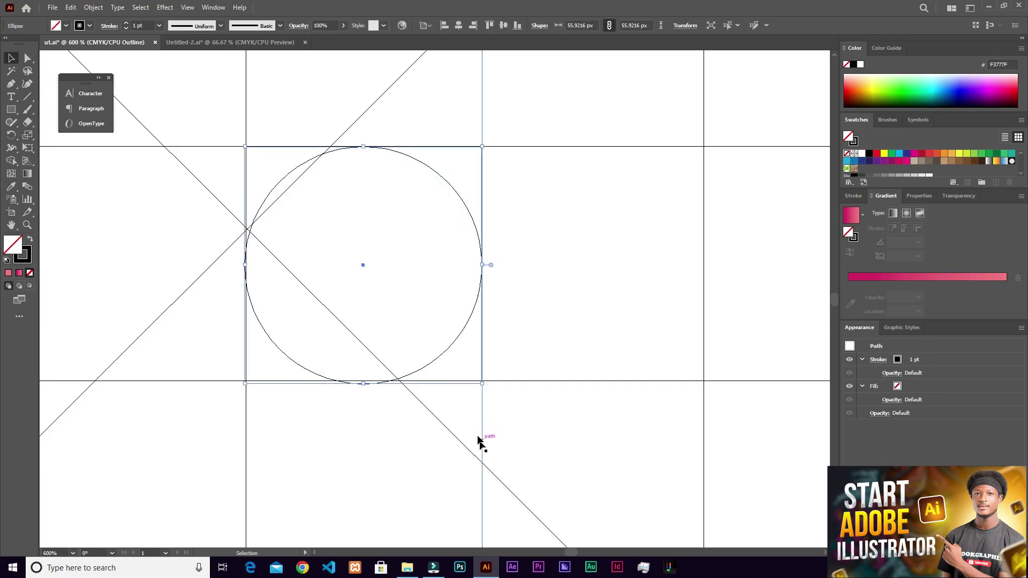
pyautogui.moveTo(363, 383); pyautogui.dragTo(363, 380)
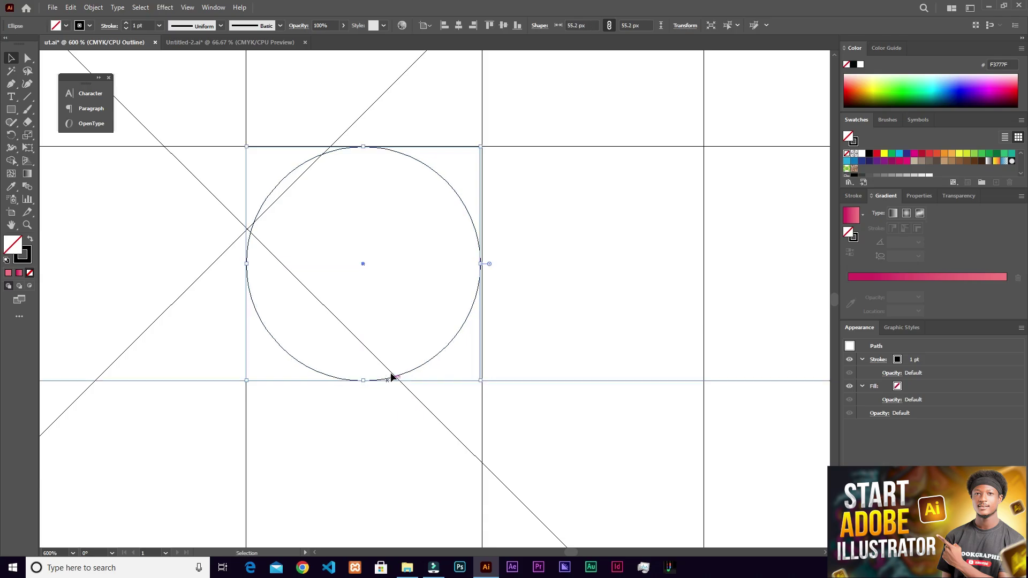
# Enlarge the circle to about 55.56 px so its outer side meets the vertical line at the counter's curve
pyautogui.scroll(2, 484, 256)
pyautogui.click(501, 257)
pyautogui.click(478, 276)
pyautogui.scroll(-2, 479, 273)
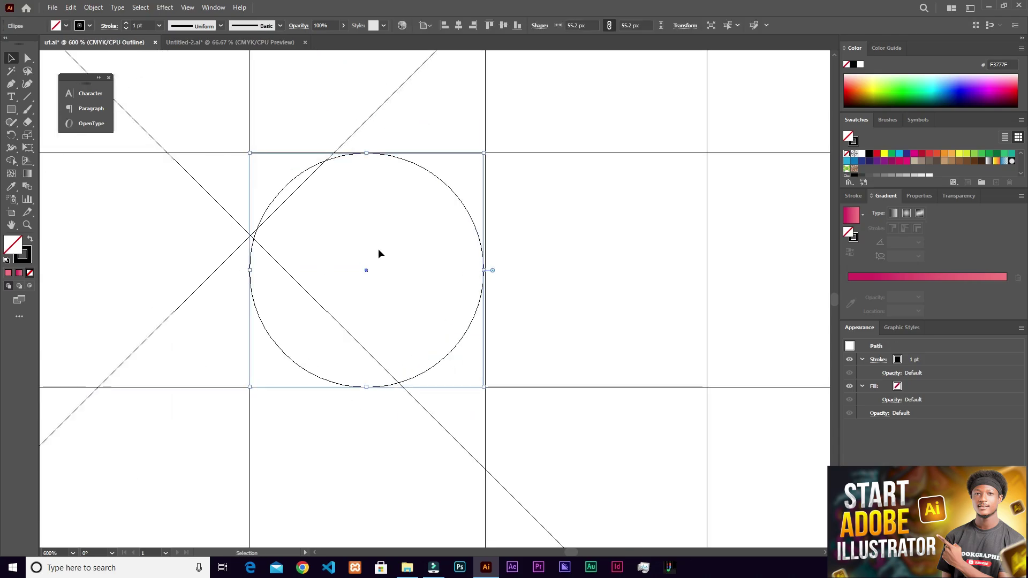
pyautogui.moveTo(485, 271); pyautogui.dragTo(485, 271)
# Stretch the circle to about 55.7 px wide so its stem side meets the vertical line on the stem's edge
pyautogui.scroll(3, 369, 145)
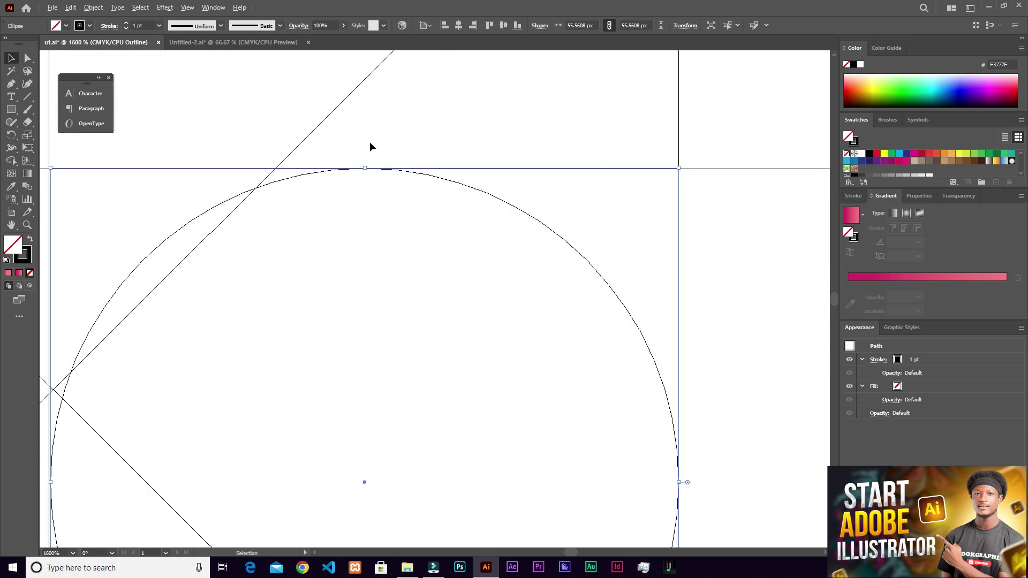
pyautogui.scroll(-3, 399, 203)
pyautogui.scroll(2, 484, 284)
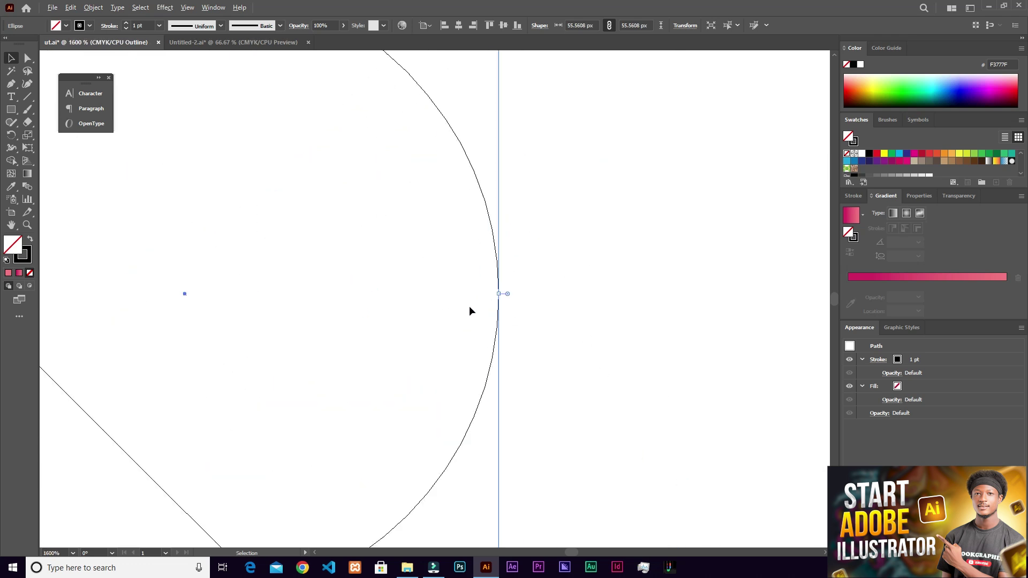
pyautogui.scroll(-2, 469, 306)
pyautogui.scroll(2, 309, 409)
pyautogui.scroll(-3, 225, 309)
pyautogui.scroll(4, 246, 328)
pyautogui.scroll(1, 208, 339)
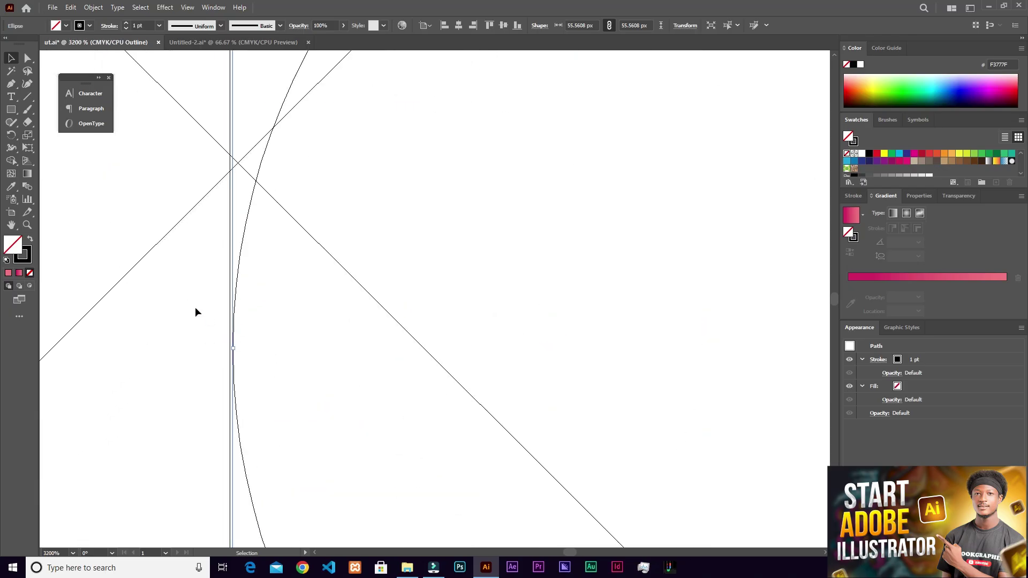
pyautogui.moveTo(193, 304); pyautogui.dragTo(285, 372)
pyautogui.click(249, 342)
pyautogui.click(233, 348)
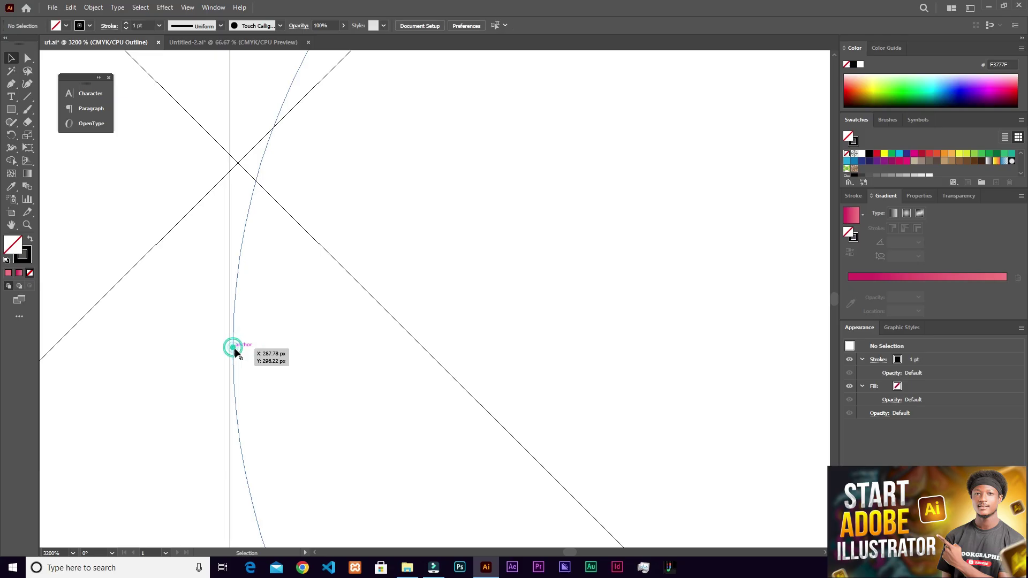
pyautogui.moveTo(233, 349); pyautogui.dragTo(229, 349)
pyautogui.scroll(-5, 288, 372)
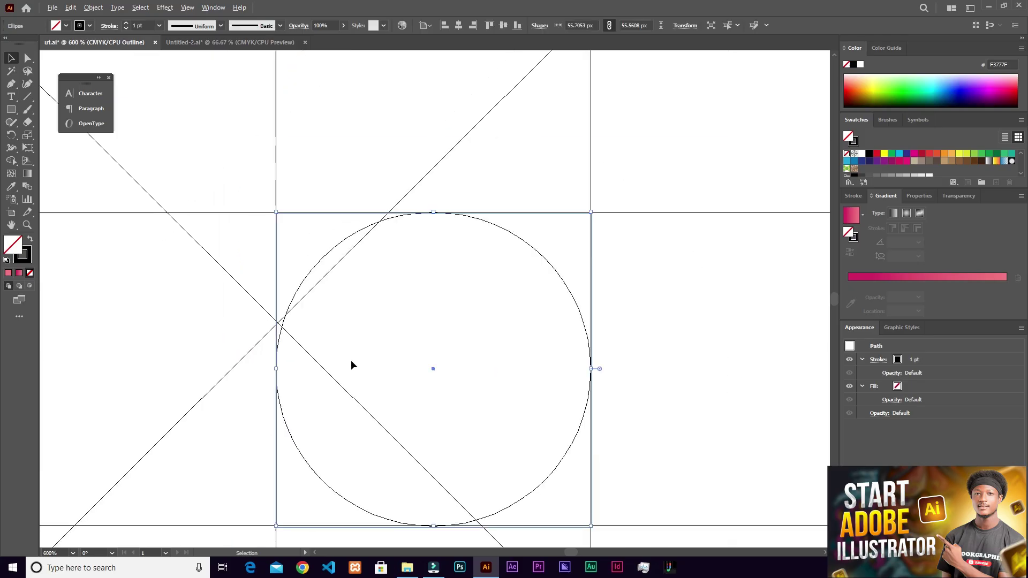
# Deselect the circle and return the document to Preview mode with the whole grid in view
pyautogui.click(617, 292)
pyautogui.hotkey('ctrl', 'y')
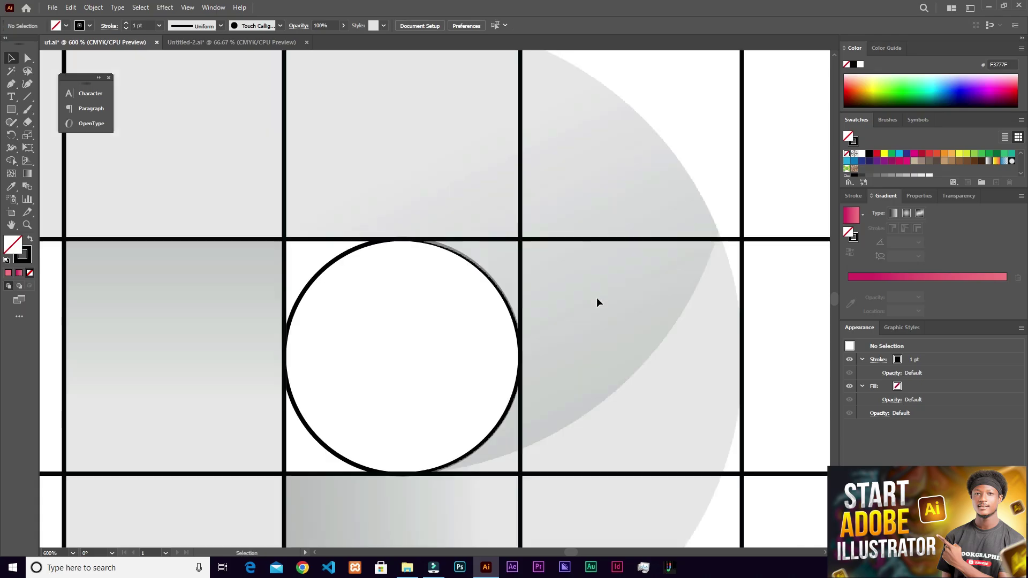
pyautogui.scroll(-3, 455, 286)
pyautogui.scroll(-2, 461, 296)
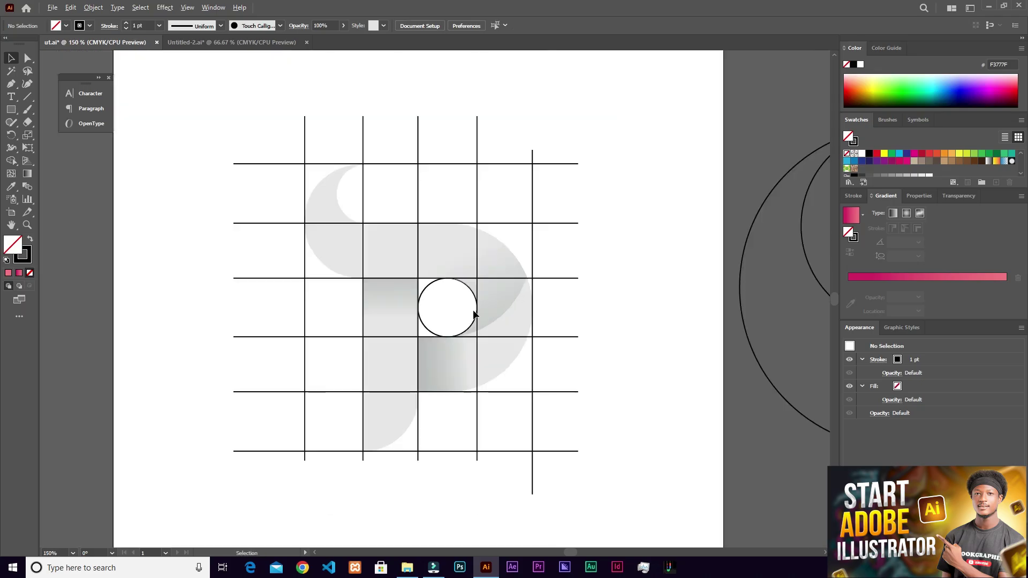
# Copy the lowest inner circle from the nested circle set onto the P's bowl and enlarge it to about 167.8 px
pyautogui.scroll(1, 505, 313)
pyautogui.hscroll(2, 696, 268)
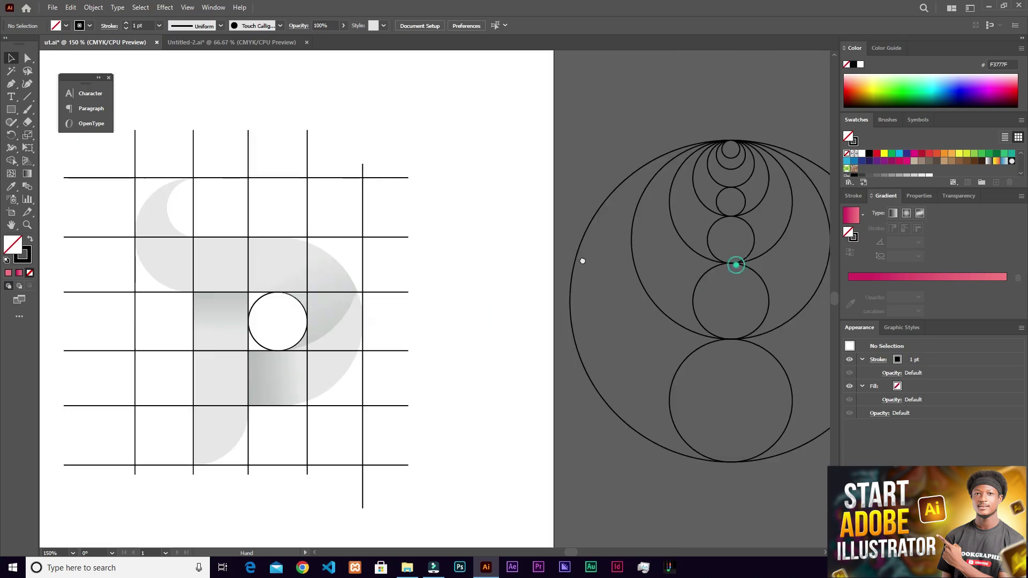
pyautogui.moveTo(676, 377); pyautogui.dragTo(240, 284)
pyautogui.scroll(1, 242, 278)
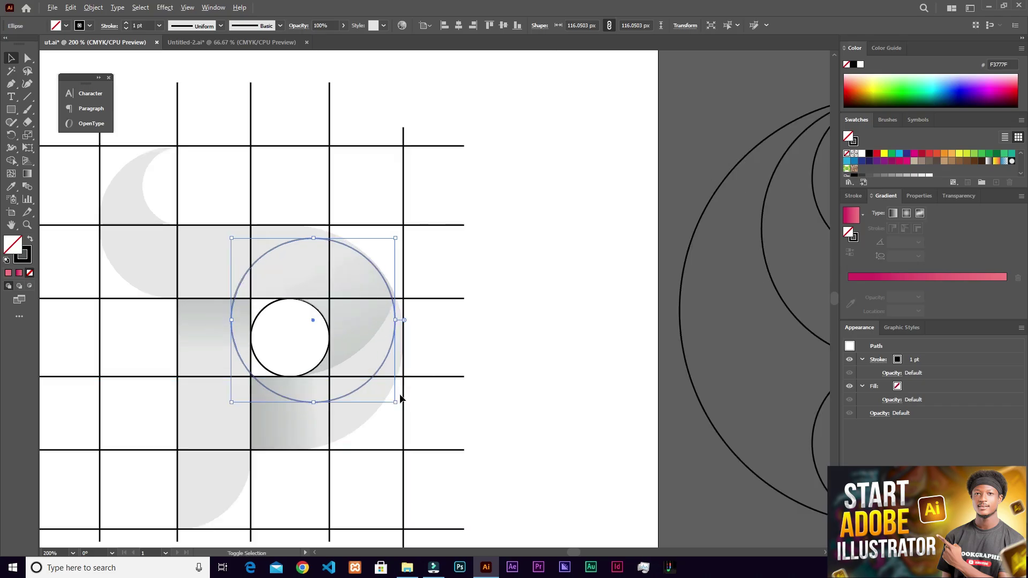
pyautogui.moveTo(396, 402); pyautogui.dragTo(432, 439)
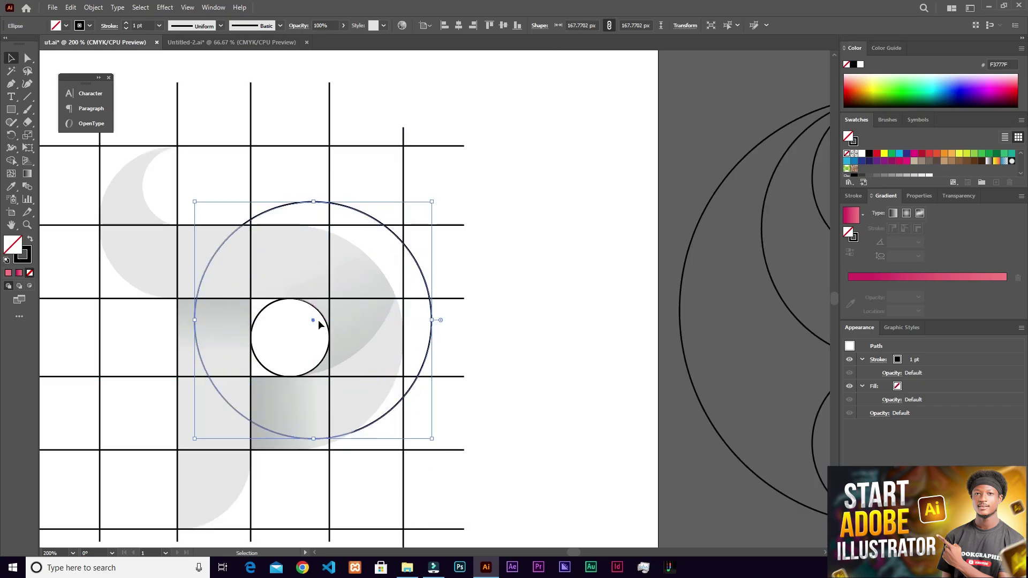
# Position the large circle around the P's bowl, shrink it to about 163.3 px and align its top with the horizontal line
pyautogui.moveTo(312, 320); pyautogui.dragTo(282, 339)
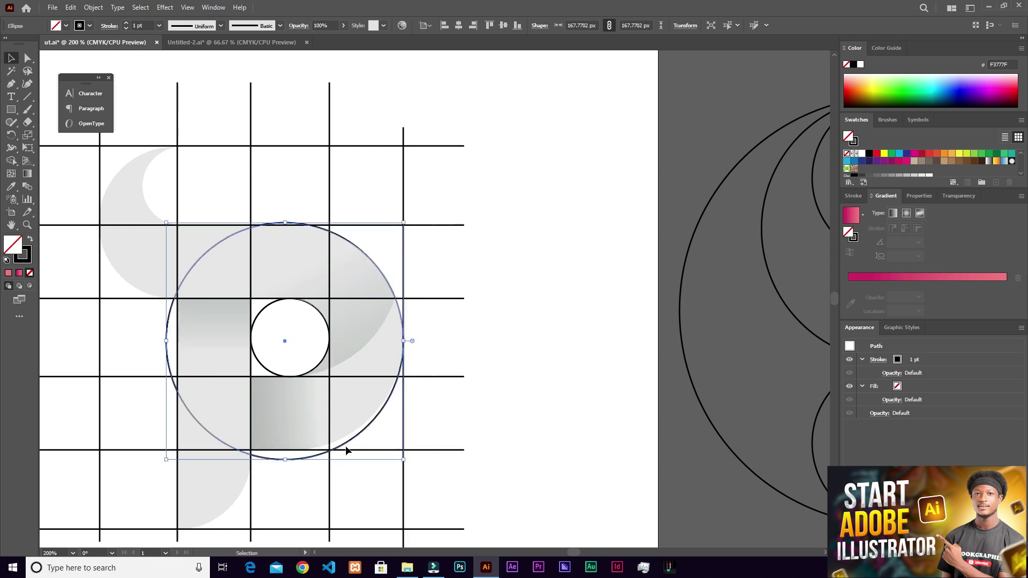
pyautogui.moveTo(266, 460)
pyautogui.mouseDown()
pyautogui.moveTo(294, 455)
pyautogui.moveTo(284, 454)
pyautogui.mouseUp()
pyautogui.scroll(1, 278, 432)
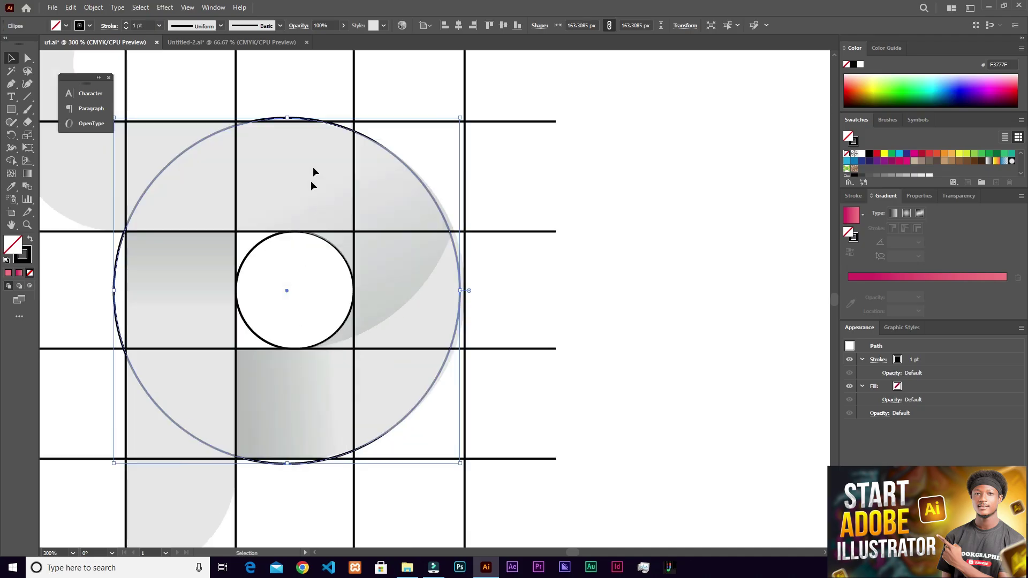
pyautogui.moveTo(366, 140); pyautogui.dragTo(366, 143)
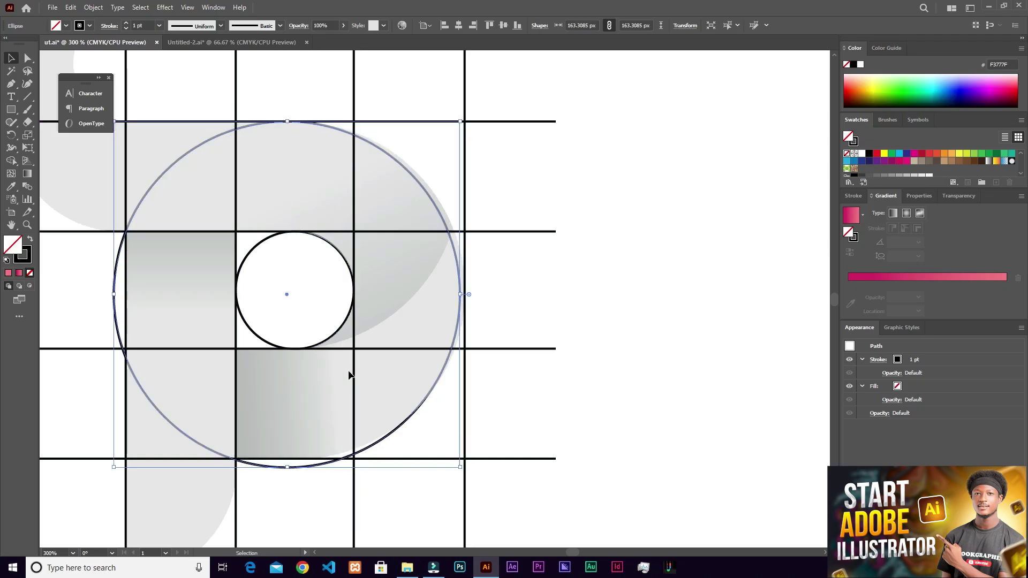
# Shrink the circle to about 159.2 px so its bottom meets the lower horizontal line, and nudge it towards the bowl's outer vertical line
pyautogui.press('Right')
pyautogui.press('Right')
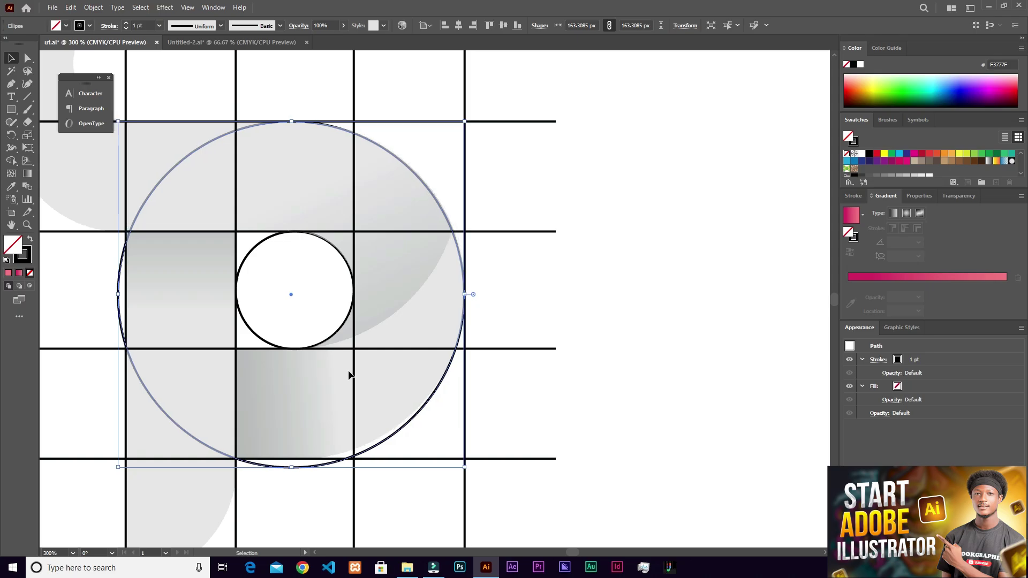
pyautogui.moveTo(291, 467); pyautogui.dragTo(291, 461)
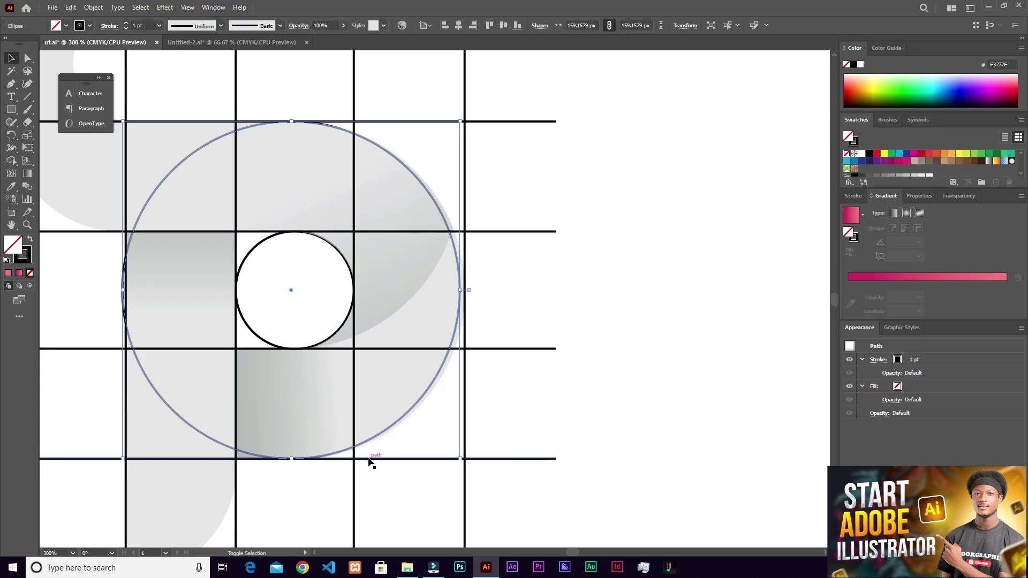
pyautogui.press('Right')
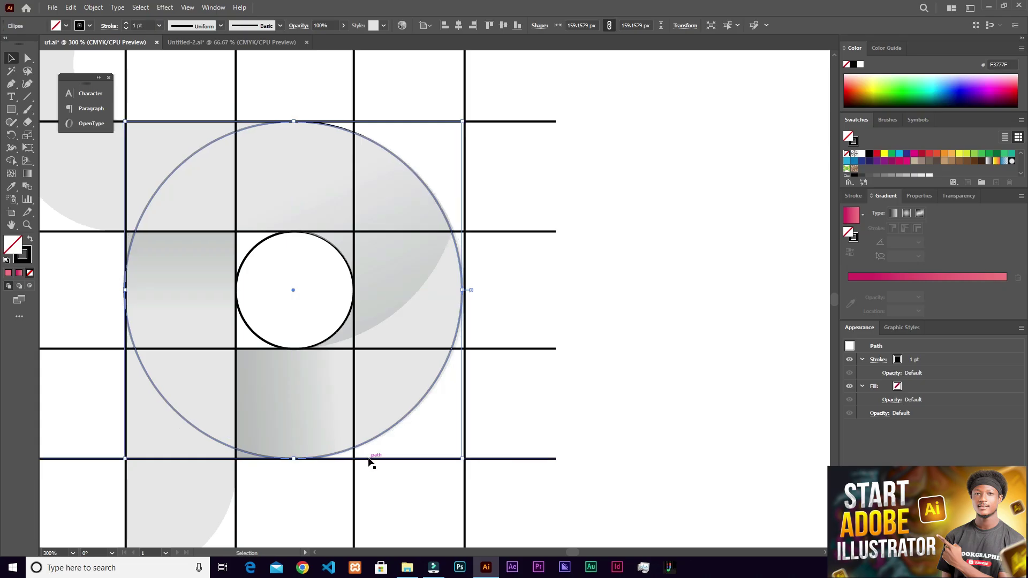
pyautogui.press('Right')
# Examine closely how the circle's outer side meets the vertical line at the bowl's edge, then clear the selection
pyautogui.moveTo(535, 252); pyautogui.dragTo(407, 327)
pyautogui.scroll(4, 484, 287)
pyautogui.scroll(2, 375, 298)
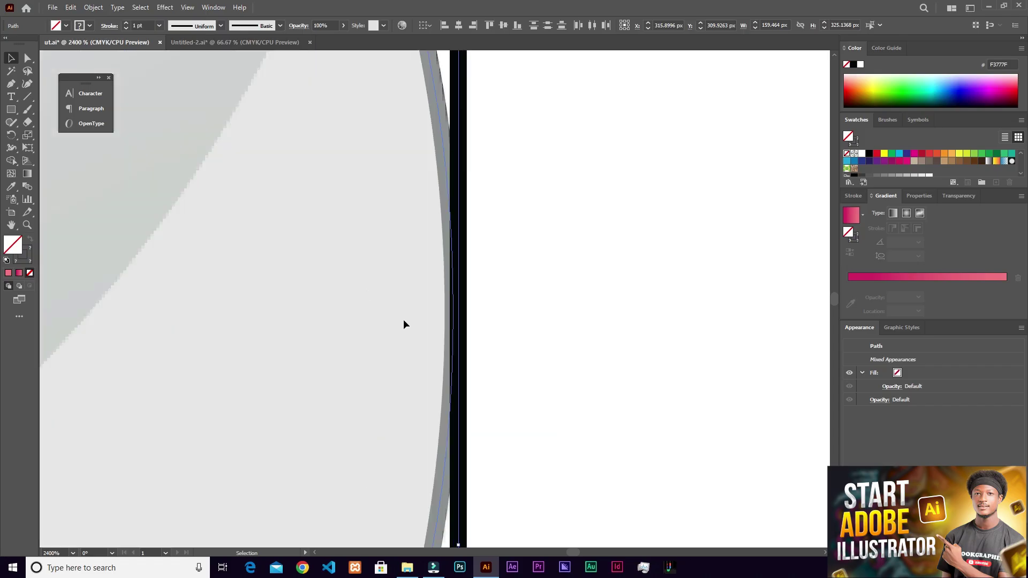
pyautogui.click(508, 287)
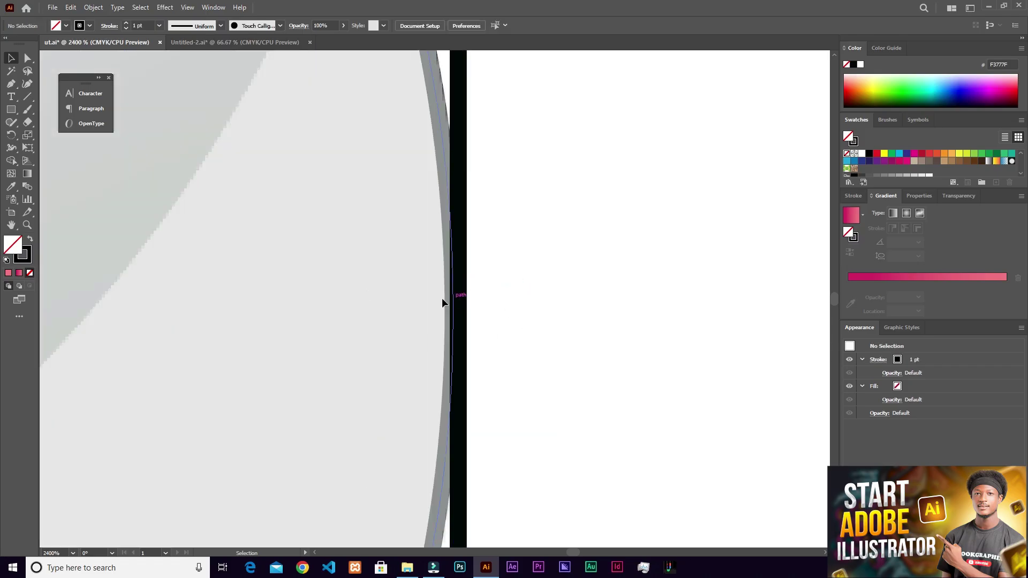
pyautogui.moveTo(411, 291); pyautogui.dragTo(461, 315)
pyautogui.click(453, 312)
pyautogui.scroll(-3, 452, 314)
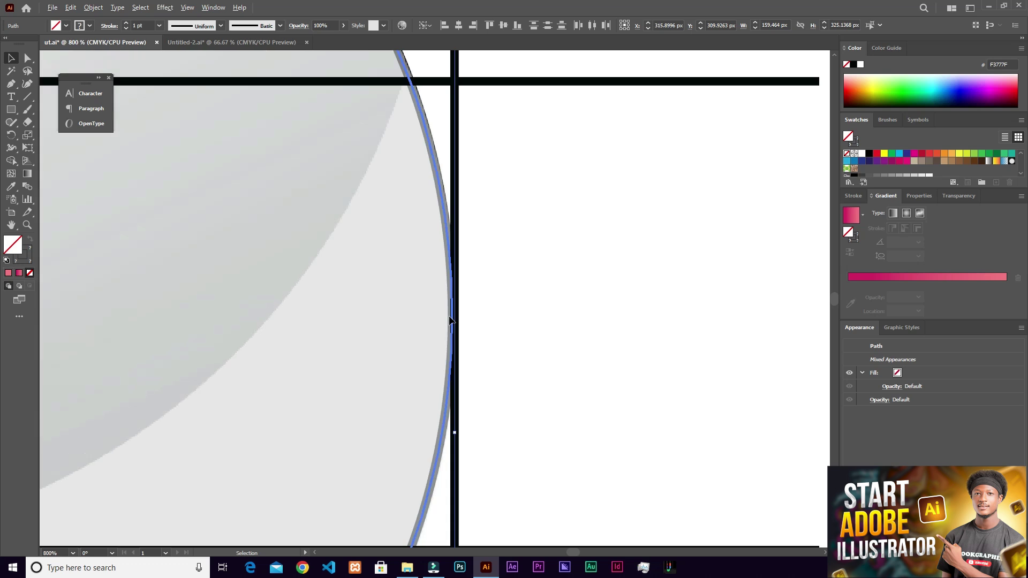
pyautogui.click(517, 307)
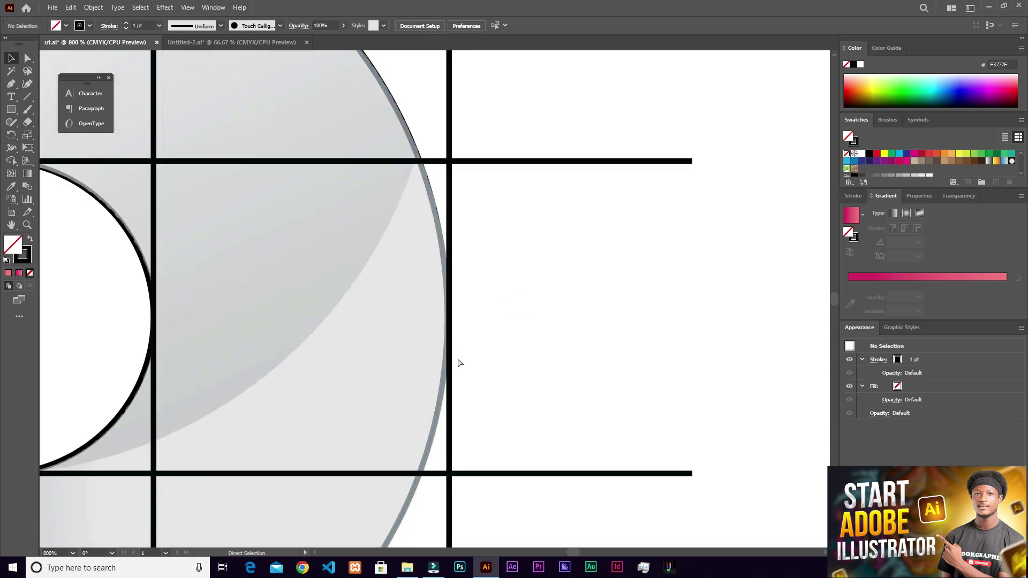
# Switch to Outline view and enlarge the bowl circle so its outer side meets the vertical line
pyautogui.hotkey('ctrl', 'y')
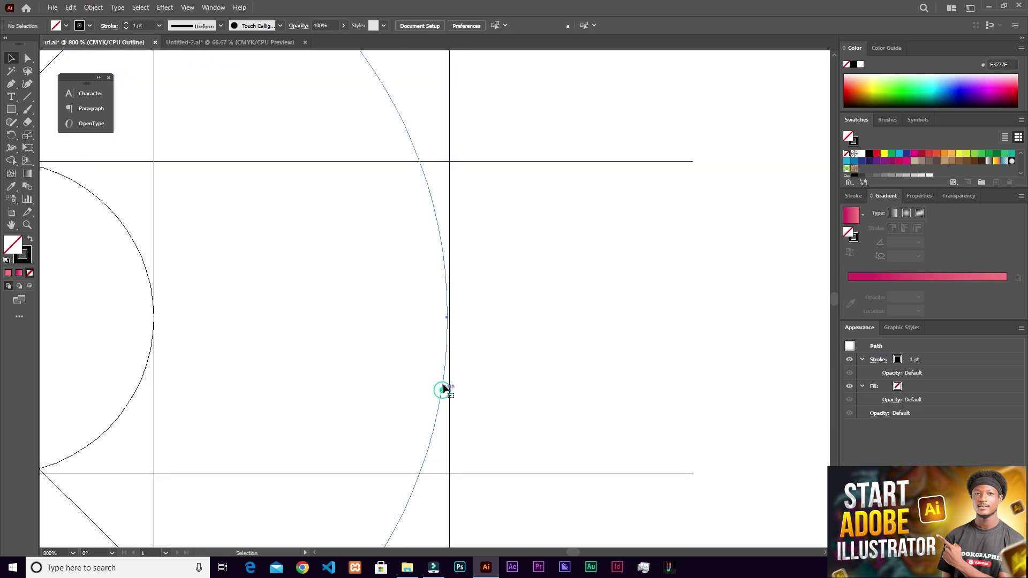
pyautogui.click(443, 385)
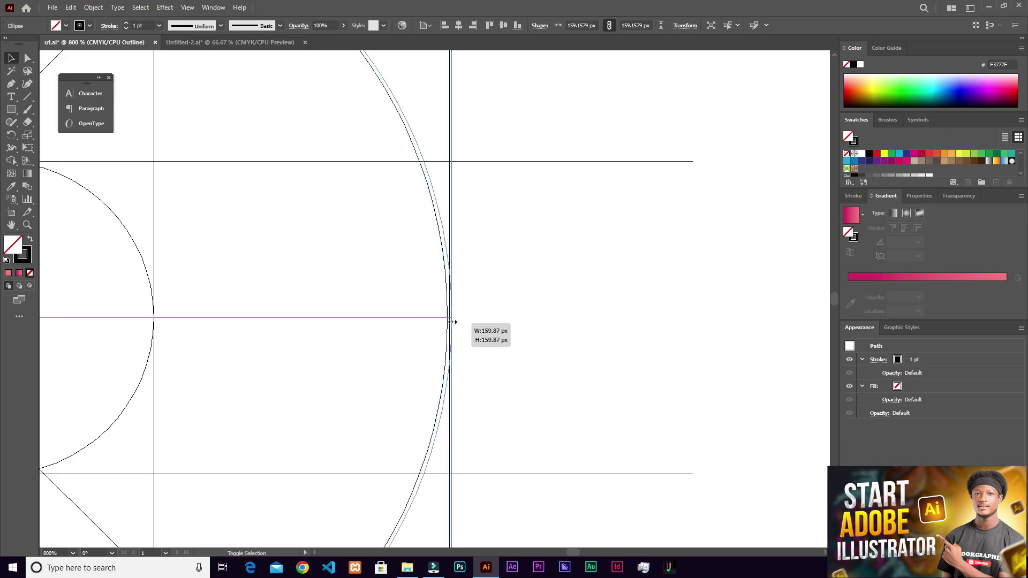
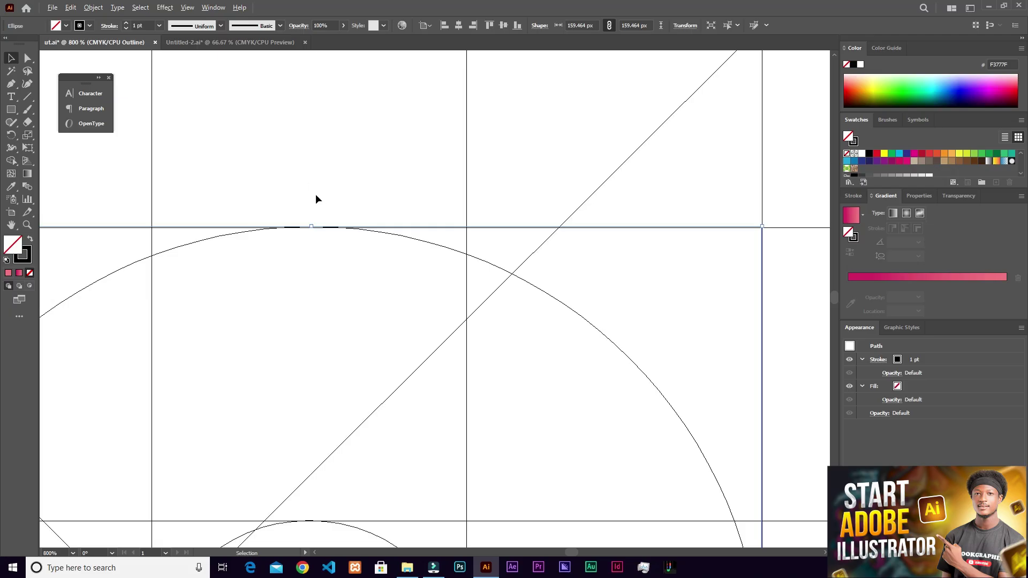
# Shrink the bowl circle to about 159.3 px so its top meets the horizontal line, and return to Preview view
pyautogui.scroll(-4, 341, 300)
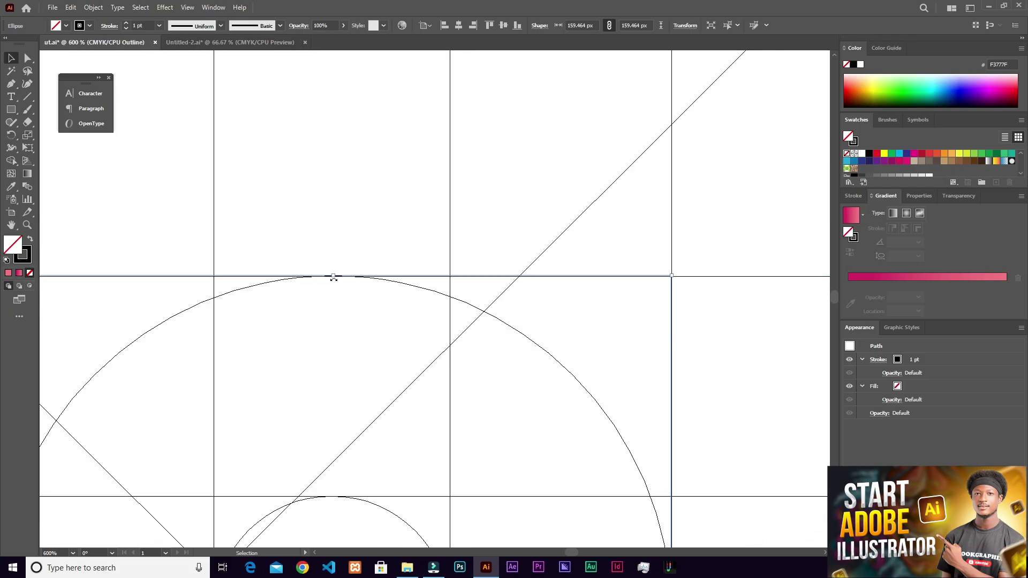
pyautogui.scroll(6, 337, 279)
pyautogui.scroll(3, 332, 391)
pyautogui.scroll(-3, 338, 371)
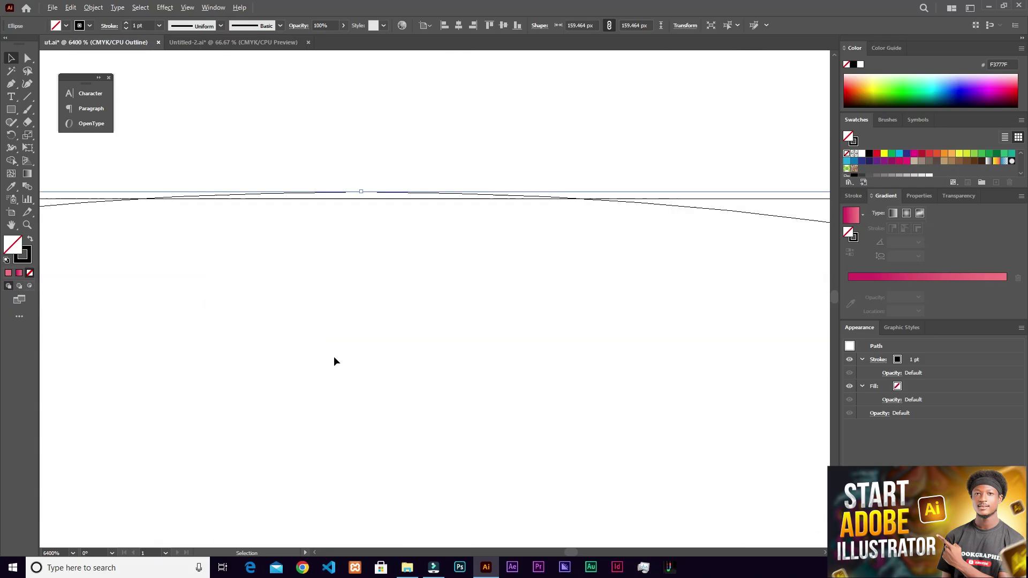
pyautogui.moveTo(334, 233); pyautogui.dragTo(335, 237)
pyautogui.scroll(-4, 349, 279)
pyautogui.scroll(-3, 382, 331)
pyautogui.scroll(-5, 413, 349)
pyautogui.scroll(-2, 462, 376)
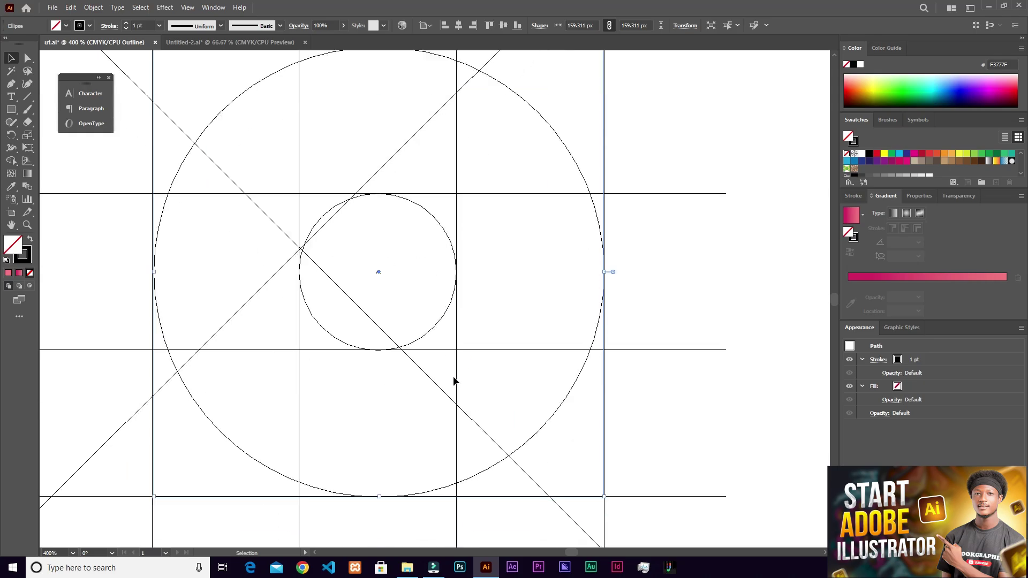
pyautogui.hotkey('ctrl', 'y')
pyautogui.scroll(-1, 595, 330)
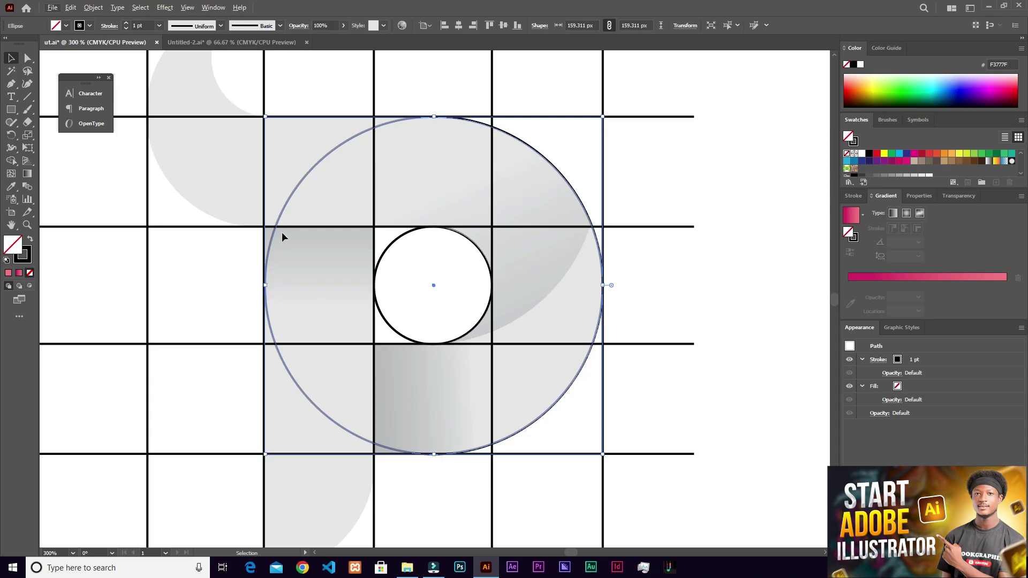
# Copy the bowl's small inner circle down onto the rounded foot of the P's stem
pyautogui.scroll(-3, 312, 316)
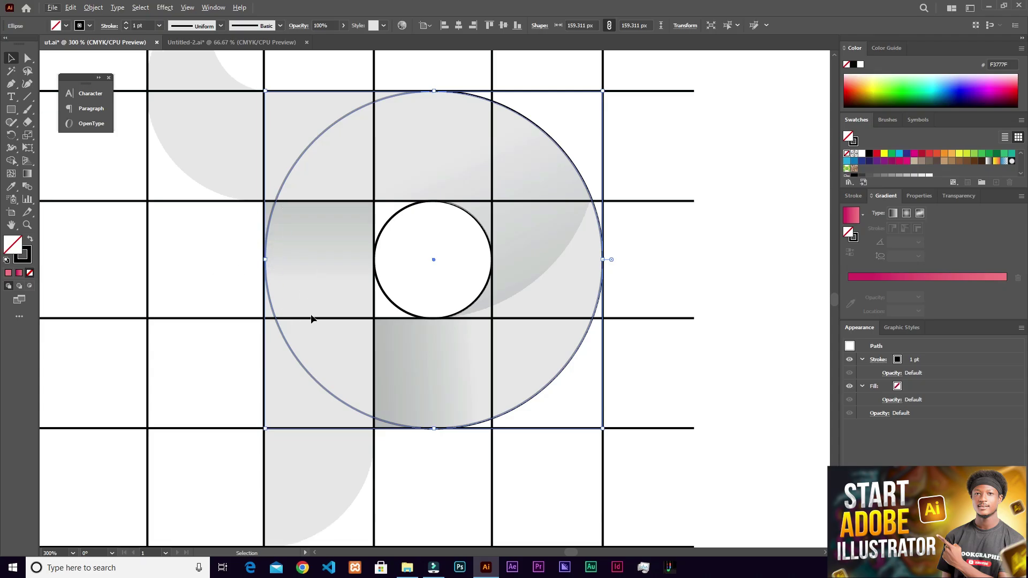
pyautogui.scroll(4, 418, 218)
pyautogui.scroll(1, 456, 281)
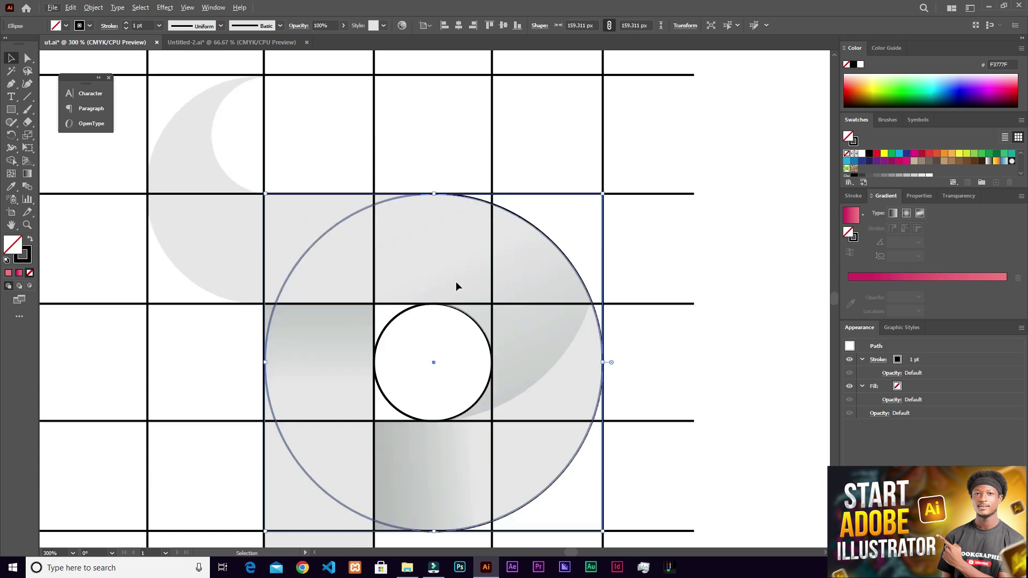
pyautogui.scroll(-3, 442, 274)
pyautogui.moveTo(433, 222); pyautogui.dragTo(354, 399)
pyautogui.hotkey('ctrl', 'z')
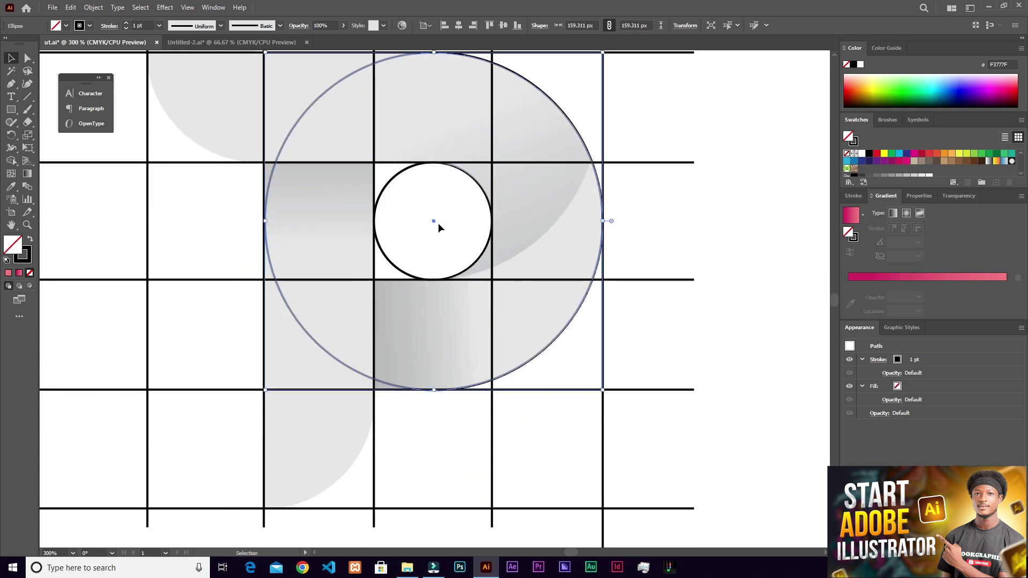
pyautogui.moveTo(402, 270); pyautogui.dragTo(271, 480)
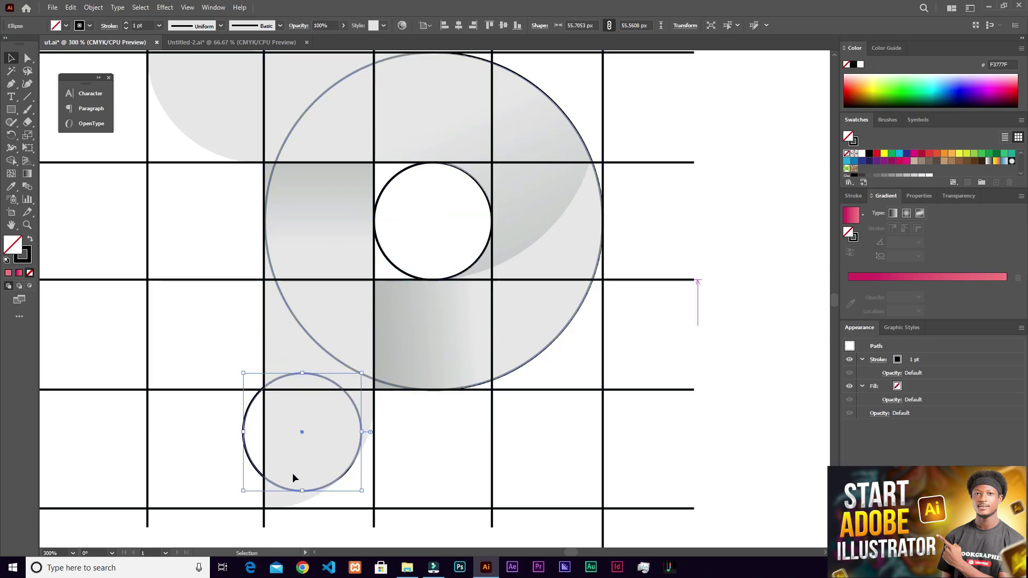
# Enlarge the copied circle to about 95.6 px, repositioning it to follow the curve of the stem's rounded foot
pyautogui.moveTo(364, 372); pyautogui.dragTo(381, 353)
pyautogui.moveTo(301, 430); pyautogui.dragTo(288, 418)
pyautogui.scroll(2, 313, 497)
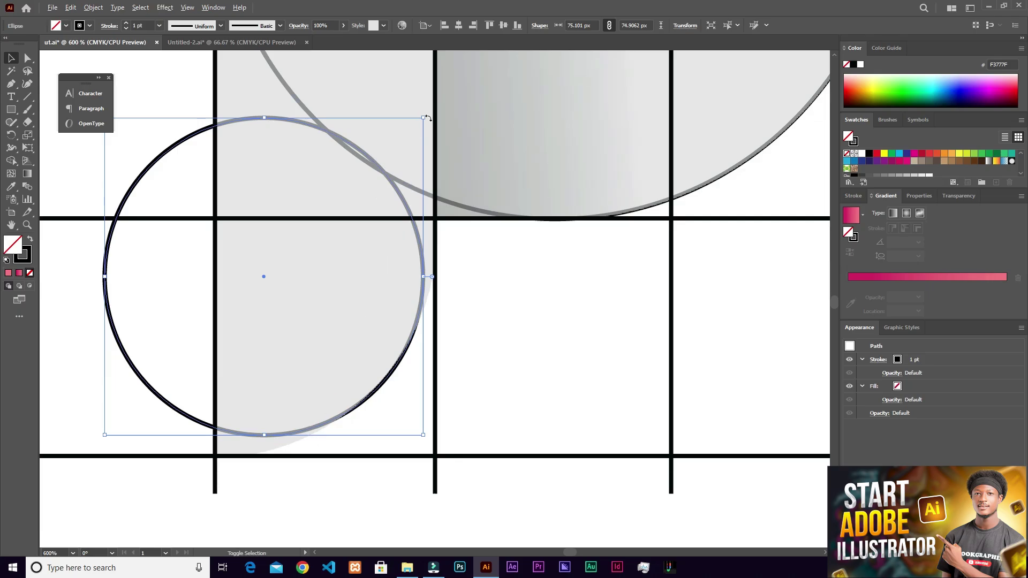
pyautogui.moveTo(423, 119); pyautogui.dragTo(447, 80)
pyautogui.moveTo(264, 277); pyautogui.dragTo(248, 263)
pyautogui.moveTo(430, 82); pyautogui.dragTo(437, 75)
pyautogui.moveTo(248, 263); pyautogui.dragTo(239, 257)
pyautogui.scroll(-1, 272, 410)
pyautogui.moveTo(376, 182); pyautogui.dragTo(385, 168)
pyautogui.moveTo(249, 307); pyautogui.dragTo(244, 303)
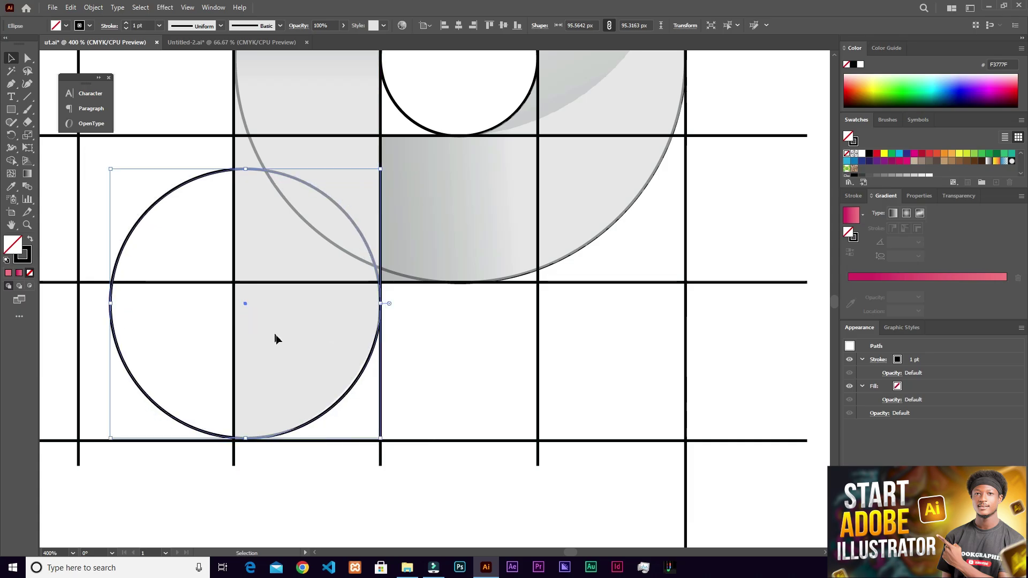
# Enlarge the foot circle to about 96.5 px so its bottom meets the lowest horizontal line
pyautogui.scroll(2, 386, 304)
pyautogui.scroll(-2, 377, 297)
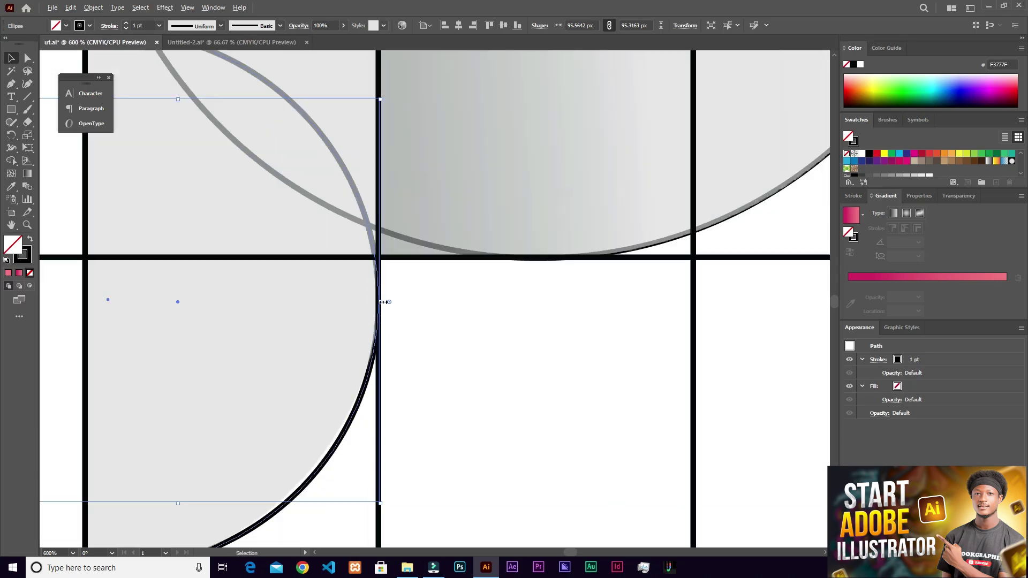
pyautogui.scroll(-1, 256, 390)
pyautogui.moveTo(177, 468); pyautogui.dragTo(175, 470)
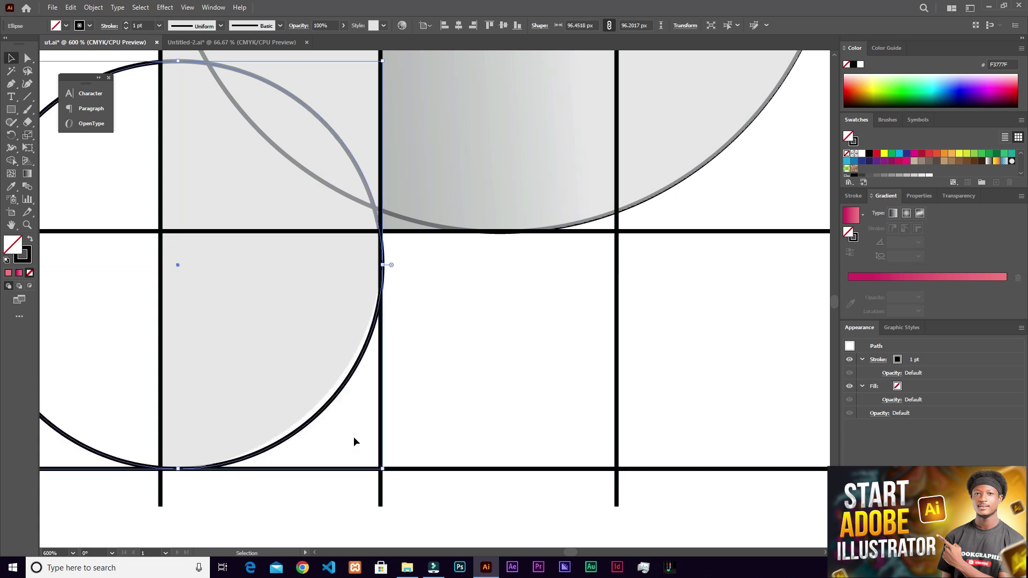
# Switch to Outline view and shrink the foot circle to about 96 px so its side meets the stem's vertical line
pyautogui.moveTo(422, 247); pyautogui.dragTo(313, 292)
pyautogui.scroll(2, 387, 275)
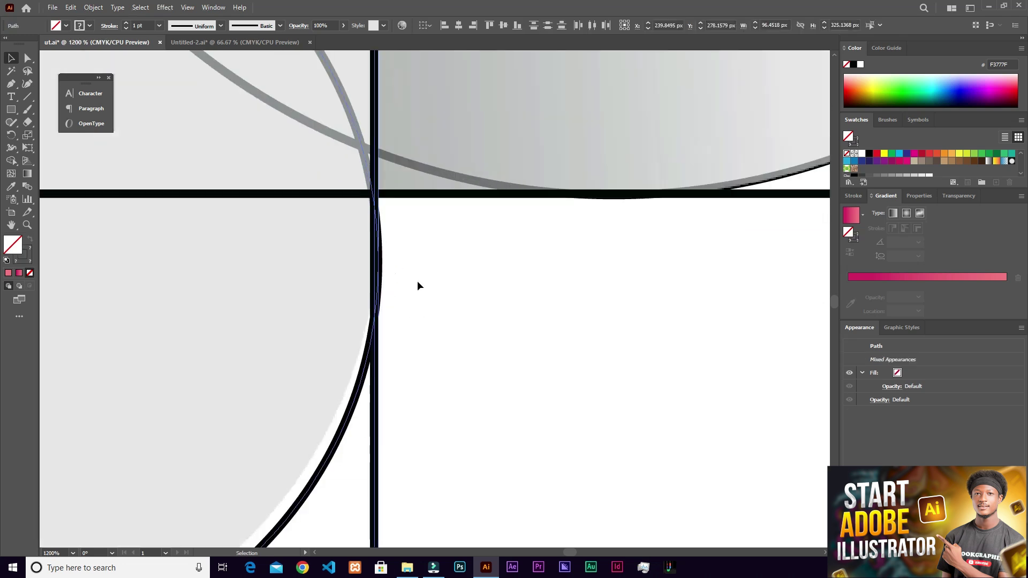
pyautogui.click(423, 309)
pyautogui.moveTo(427, 255); pyautogui.dragTo(347, 305)
pyautogui.moveTo(299, 445); pyautogui.dragTo(336, 481)
pyautogui.click(285, 417)
pyautogui.hotkey('ctrl', 'y')
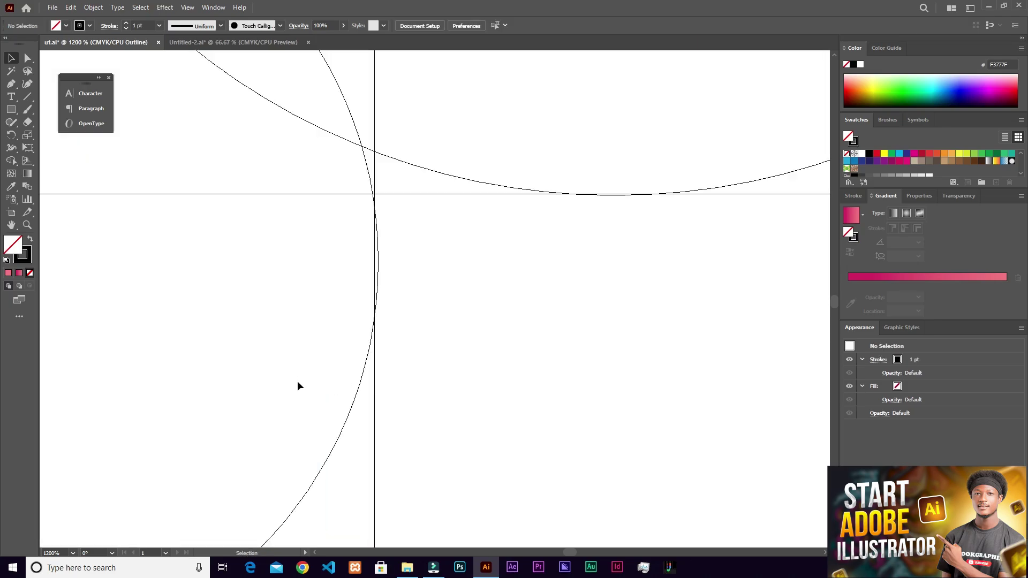
pyautogui.moveTo(328, 438); pyautogui.dragTo(330, 441)
pyautogui.click(377, 262)
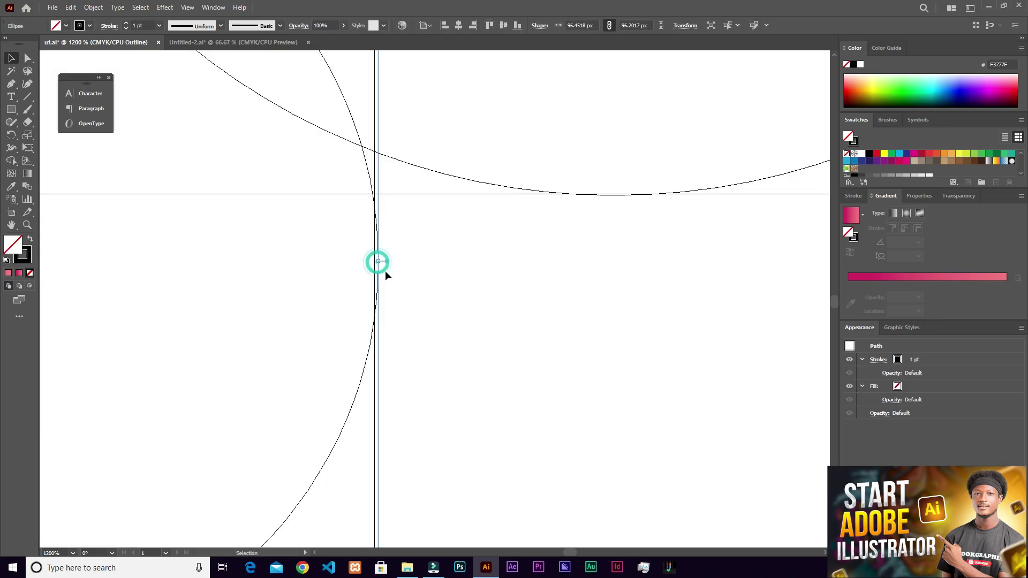
pyautogui.moveTo(378, 261); pyautogui.dragTo(374, 259)
# Enlarge the foot circle to about 96.3 px so its bottom meets the lowest horizontal line, and return to Preview view
pyautogui.scroll(-2, 355, 268)
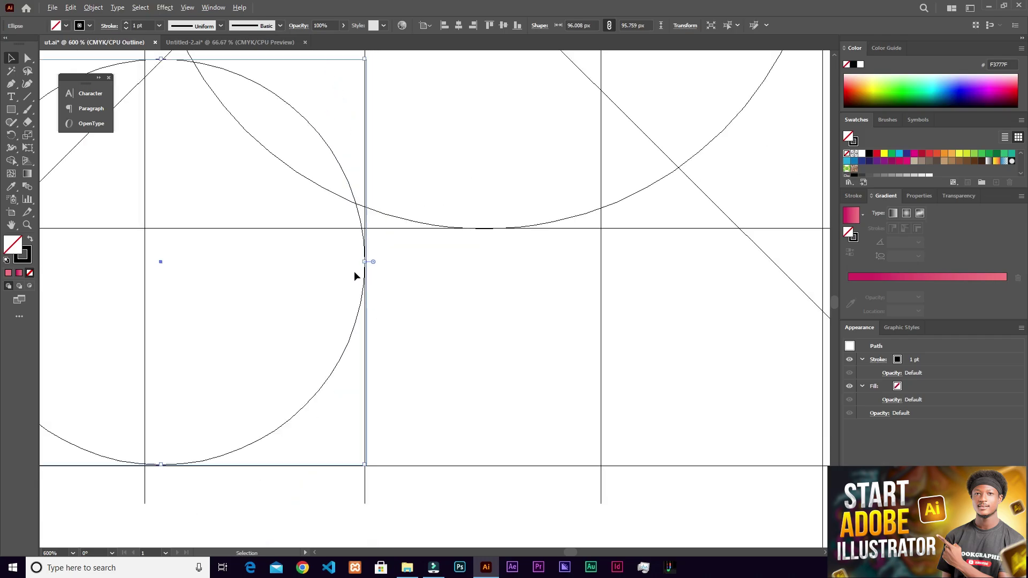
pyautogui.scroll(5, 148, 481)
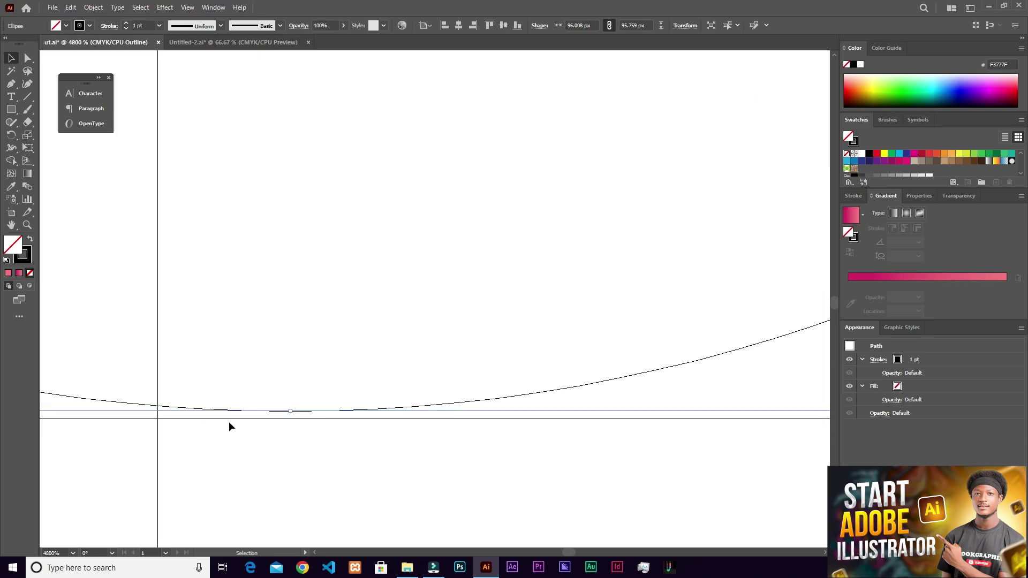
pyautogui.moveTo(289, 411); pyautogui.dragTo(290, 420)
pyautogui.scroll(-5, 397, 374)
pyautogui.press('space')
pyautogui.moveTo(518, 216); pyautogui.dragTo(259, 456)
pyautogui.scroll(-2, 323, 377)
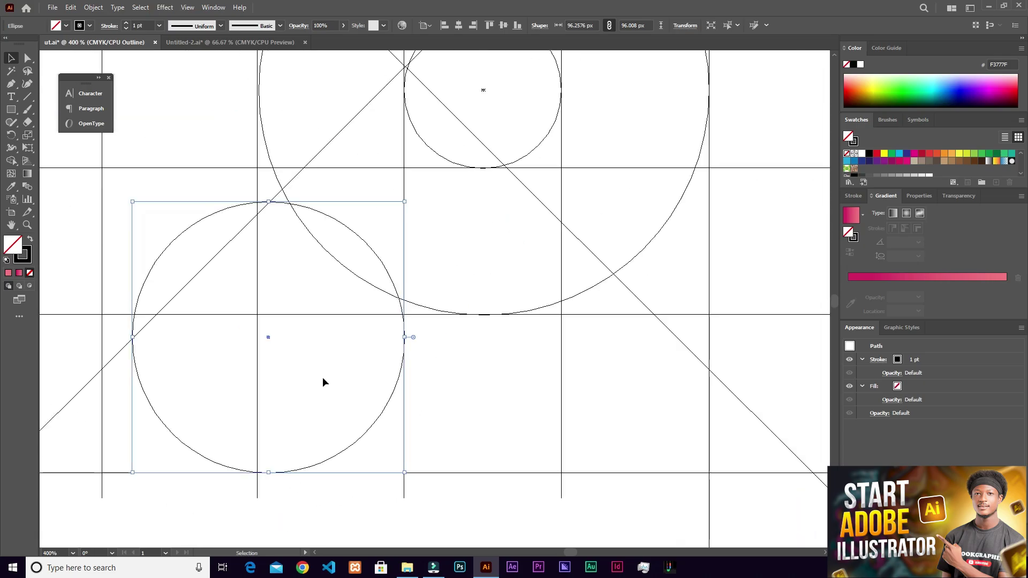
pyautogui.scroll(-2, 229, 396)
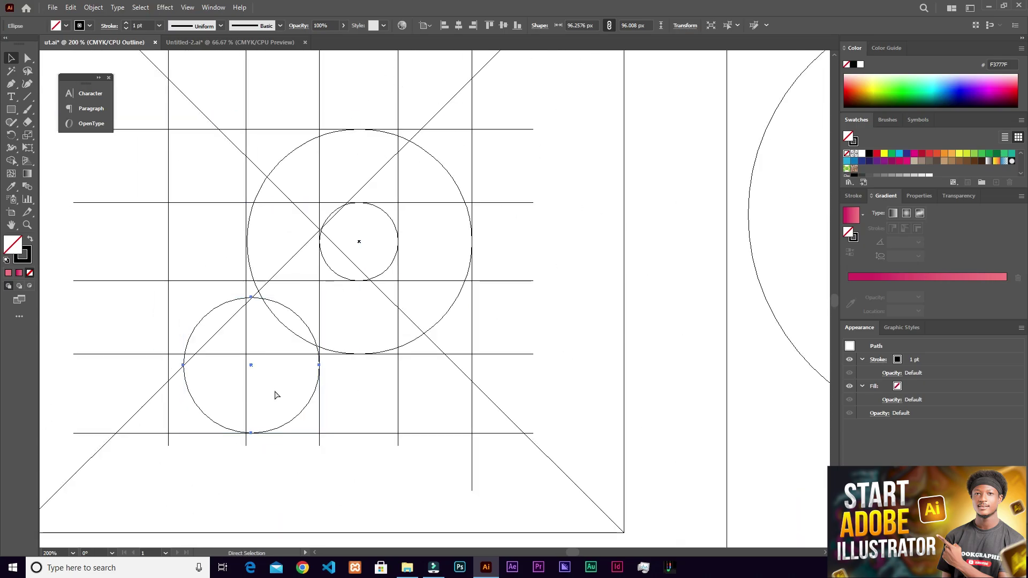
pyautogui.hotkey('ctrl', 'y')
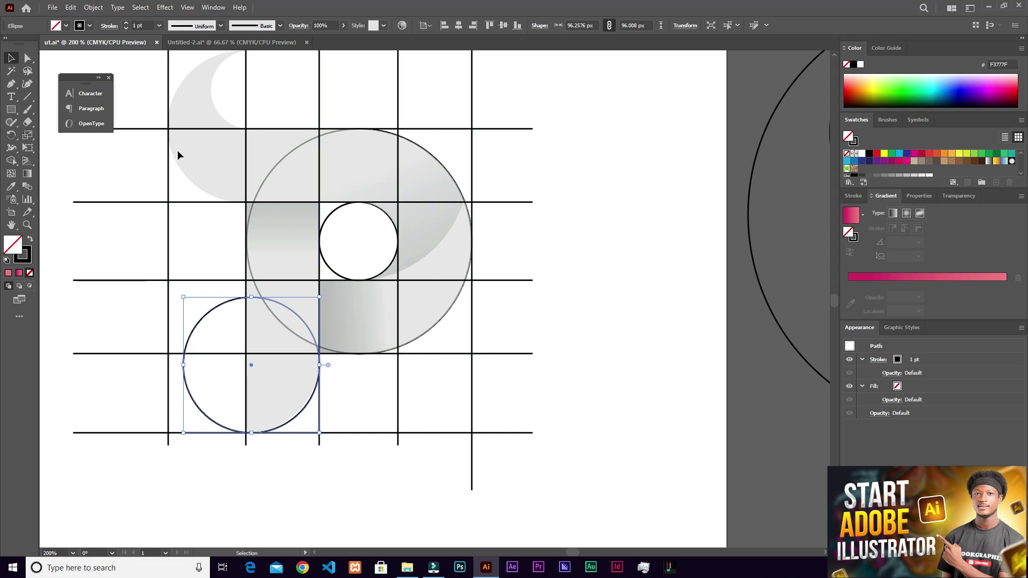
# Copy the foot circle up onto the curl at the P's upper end and enlarge it to about 107.9 px
pyautogui.scroll(1, 188, 237)
pyautogui.moveTo(267, 190); pyautogui.dragTo(337, 370)
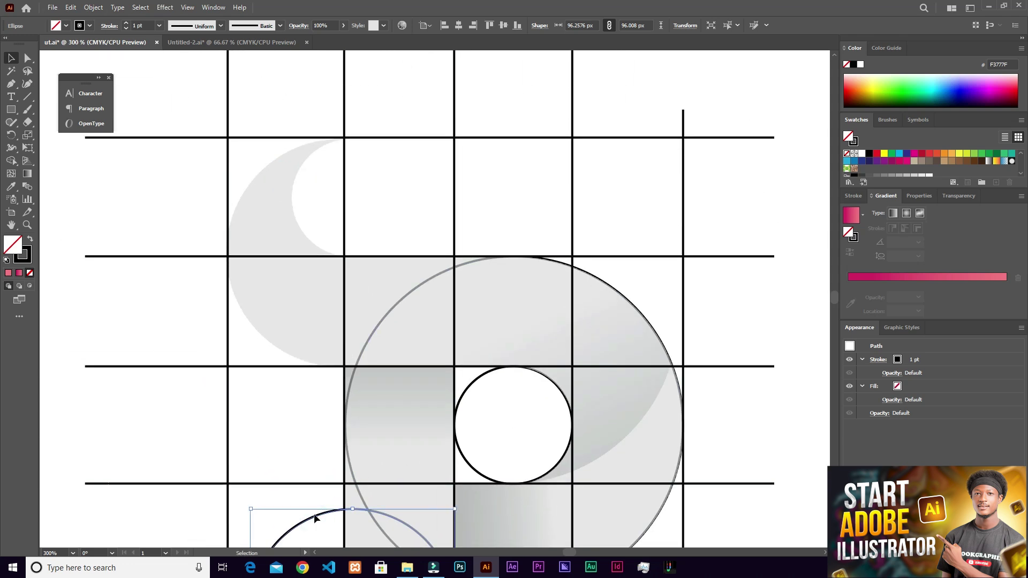
pyautogui.moveTo(319, 518); pyautogui.dragTo(293, 169)
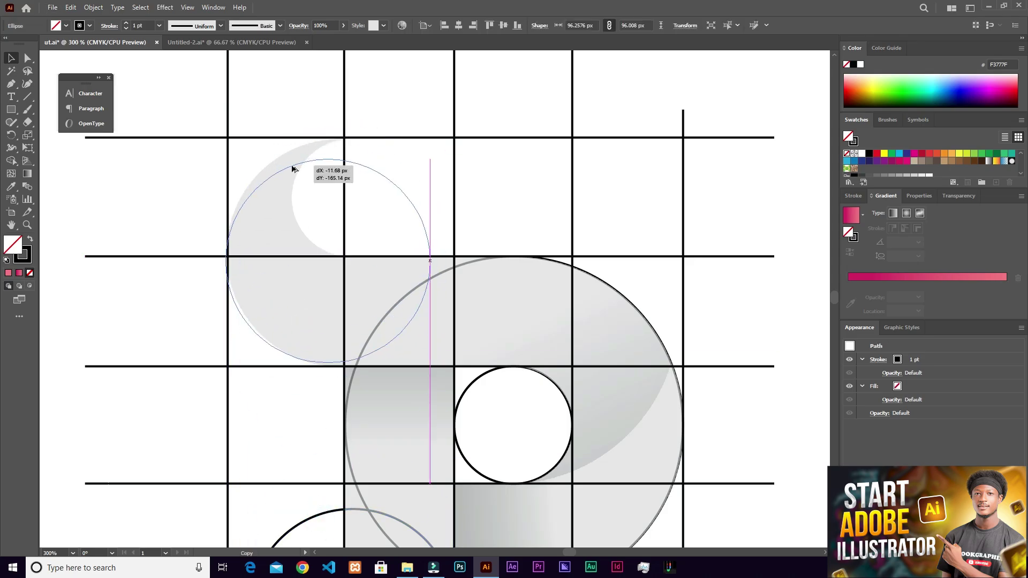
pyautogui.moveTo(431, 158); pyautogui.dragTo(456, 138)
# In Outline view, enlarge the curl circle to about 108.7 px, fitting it to the grid lines below and beside it
pyautogui.hotkey('ctrl', 'y')
pyautogui.scroll(3, 214, 244)
pyautogui.scroll(-2, 469, 287)
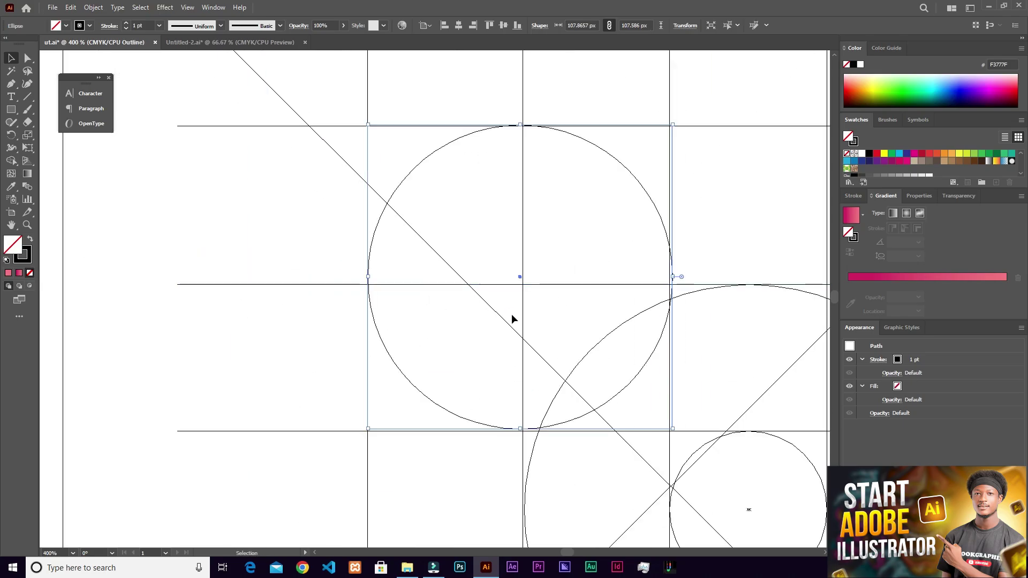
pyautogui.scroll(2, 525, 435)
pyautogui.moveTo(505, 418); pyautogui.dragTo(506, 423)
pyautogui.scroll(2, 485, 388)
pyautogui.moveTo(196, 155); pyautogui.dragTo(199, 156)
pyautogui.moveTo(505, 460); pyautogui.dragTo(507, 461)
pyautogui.scroll(5, 459, 136)
pyautogui.scroll(-3, 532, 114)
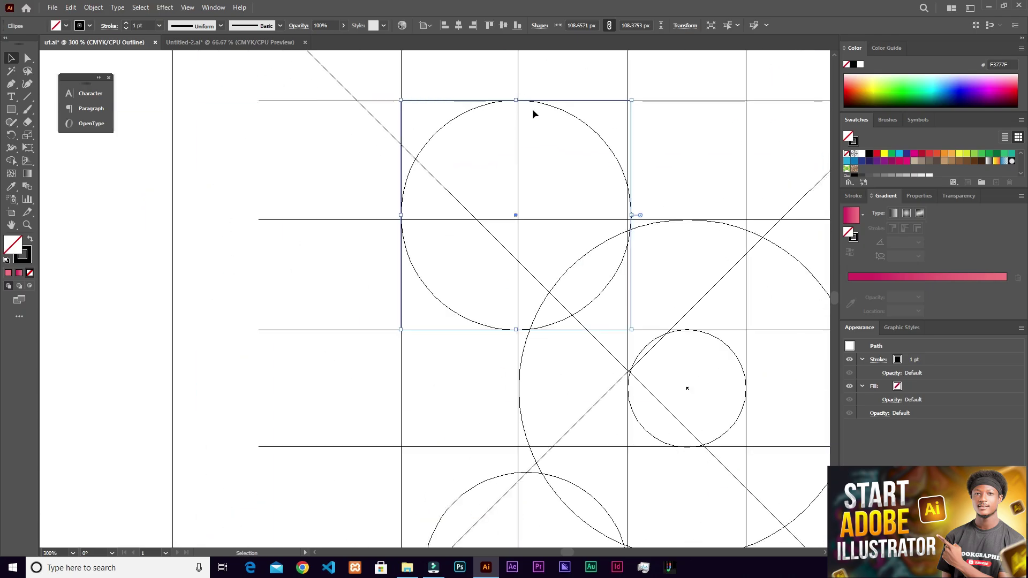
# Compare the curl circle with the reference, and shrink it to about 108.4 px so its outer side meets the vertical line
pyautogui.hotkey('ctrl', 'y')
pyautogui.scroll(6, 420, 206)
pyautogui.moveTo(515, 218); pyautogui.dragTo(356, 297)
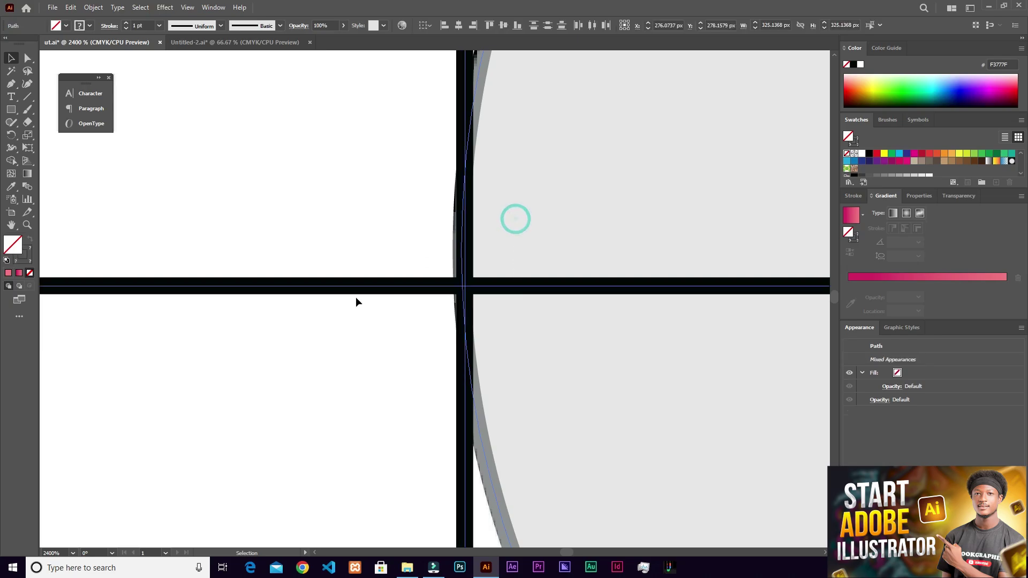
pyautogui.hotkey('ctrl', 'y')
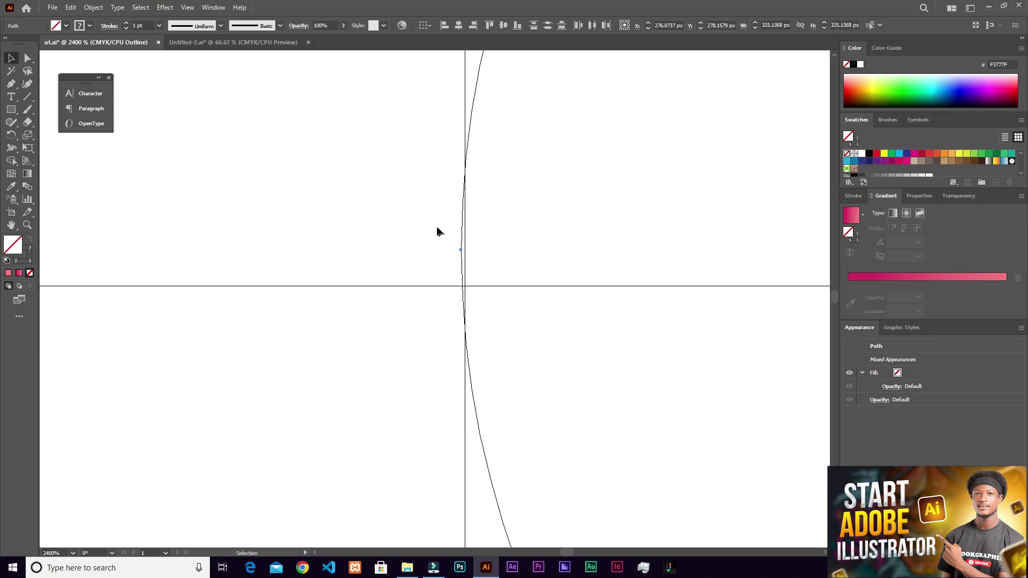
pyautogui.click(431, 225)
pyautogui.click(461, 252)
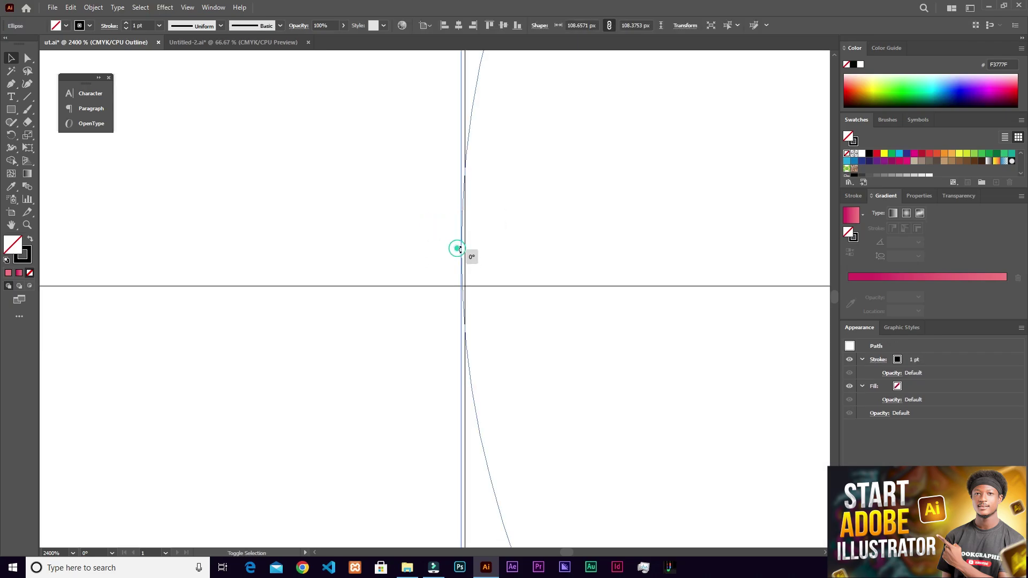
pyautogui.moveTo(461, 251); pyautogui.dragTo(465, 254)
# Examine how the curl circle meets the surrounding grid lines, and return to Preview view
pyautogui.press('space')
pyautogui.moveTo(669, 414); pyautogui.dragTo(267, 181)
pyautogui.scroll(-2, 464, 320)
pyautogui.press('space')
pyautogui.moveTo(630, 431); pyautogui.dragTo(313, 376)
pyautogui.scroll(-2, 478, 258)
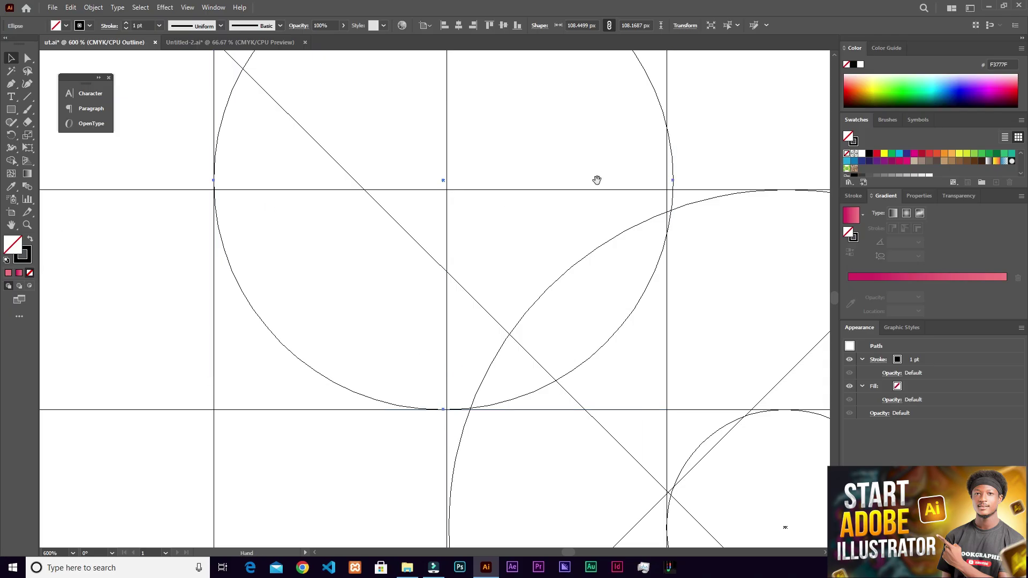
pyautogui.hotkey('ctrl', 'y')
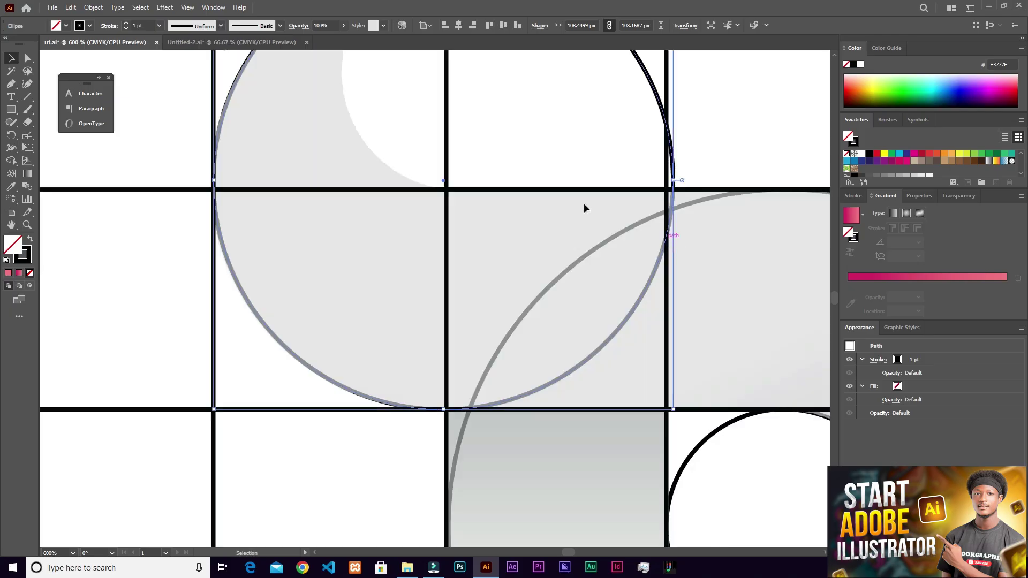
pyautogui.moveTo(540, 164); pyautogui.dragTo(489, 261)
pyautogui.scroll(-2, 490, 256)
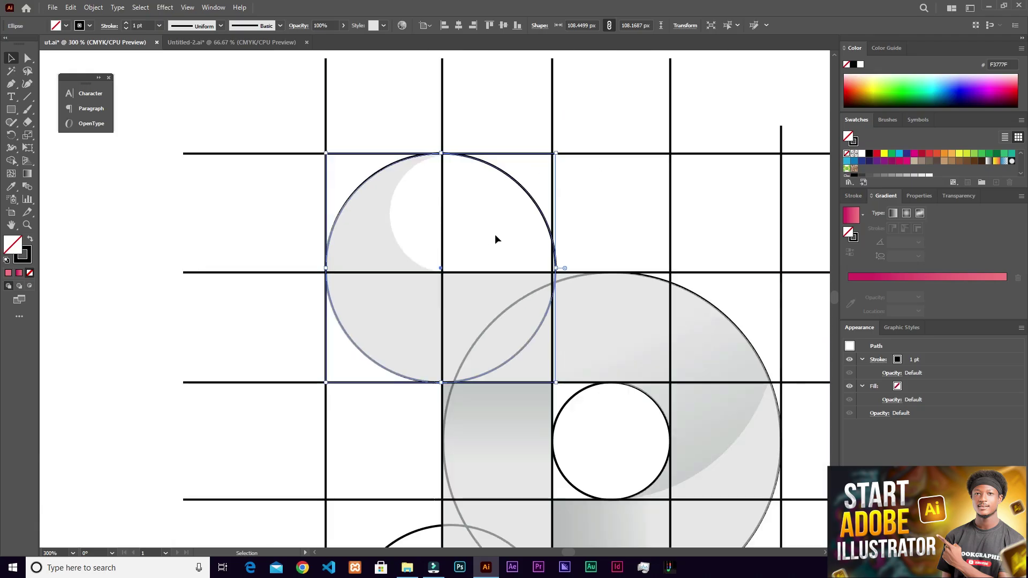
# Copy the bowl's inner circle into the curl's inner curve and enlarge it to about 56.4 px to meet the horizontal line beneath it
pyautogui.scroll(1, 488, 236)
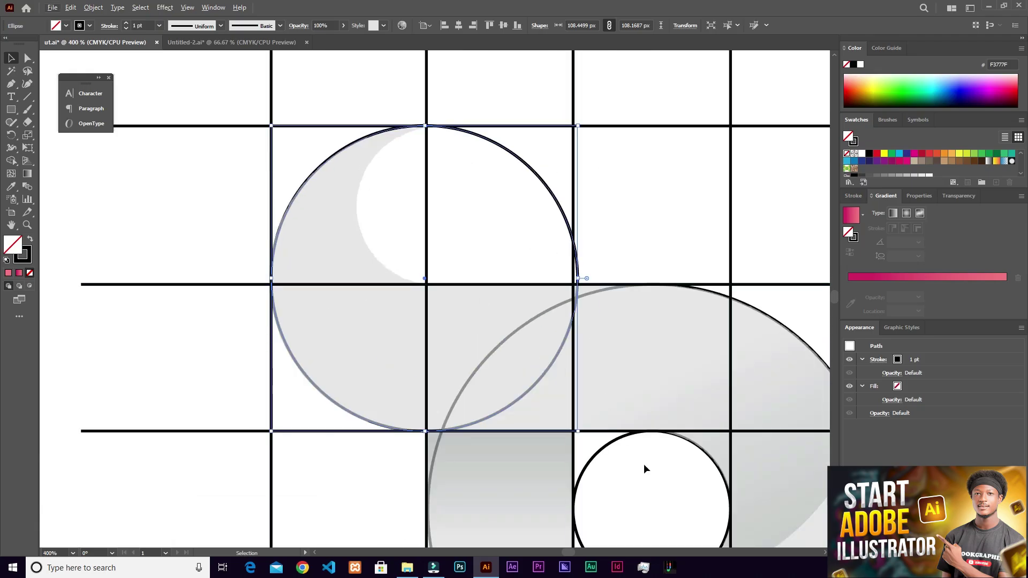
pyautogui.moveTo(603, 456); pyautogui.dragTo(395, 150)
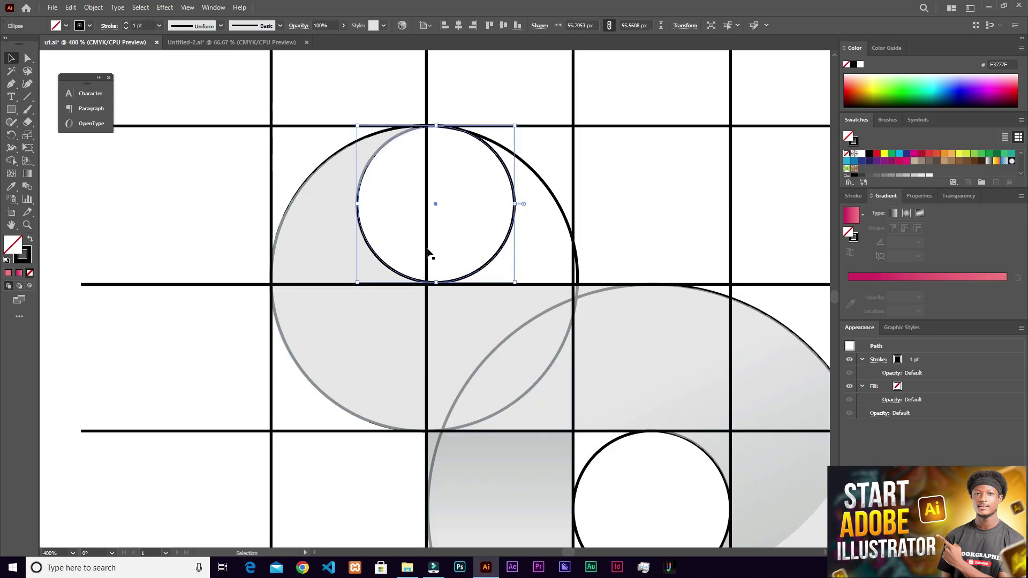
pyautogui.scroll(1, 428, 253)
pyautogui.moveTo(445, 299); pyautogui.dragTo(444, 299)
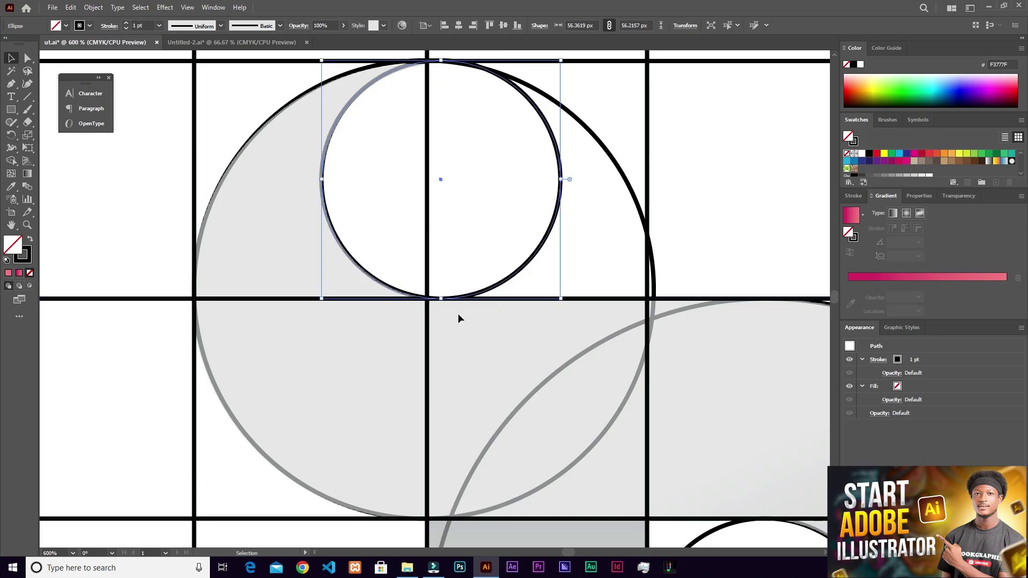
pyautogui.scroll(-1, 432, 256)
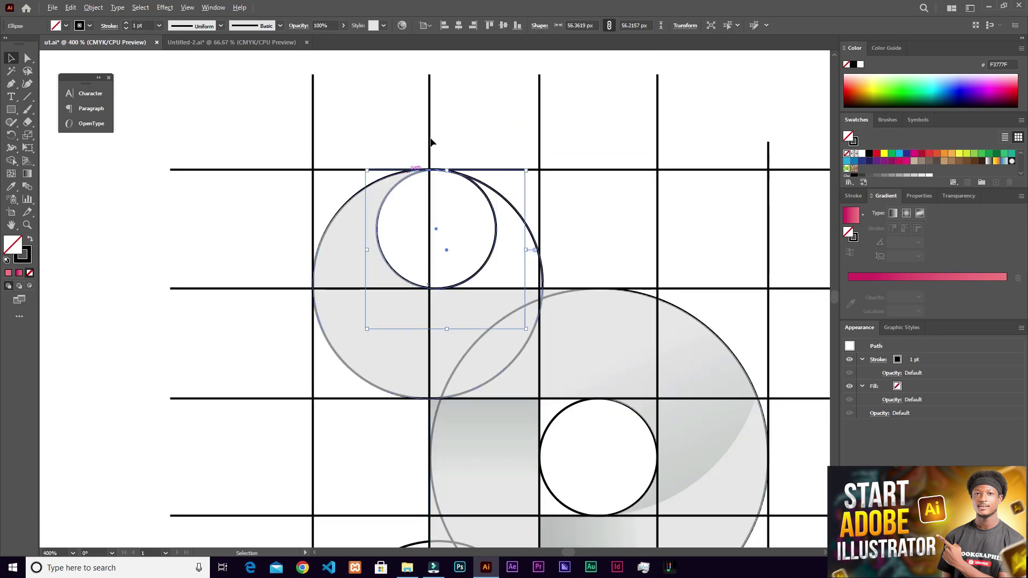
pyautogui.scroll(4, 432, 143)
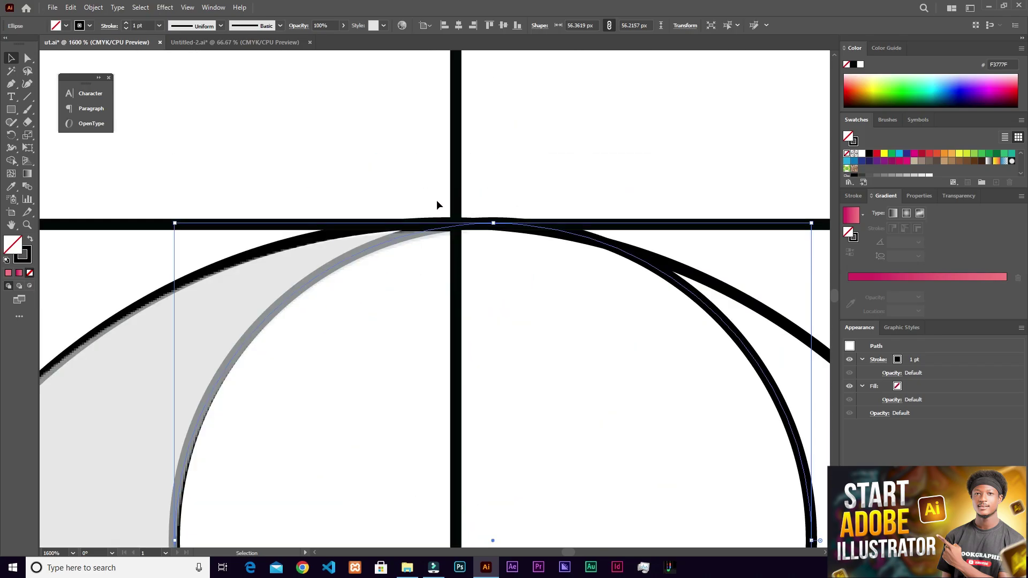
# Copy the stem's bottom circle up over the bowl and enlarge the copy to about 151 px
pyautogui.hotkey('ctrl', 'a')
pyautogui.scroll(-4, 476, 255)
pyautogui.scroll(-2, 476, 255)
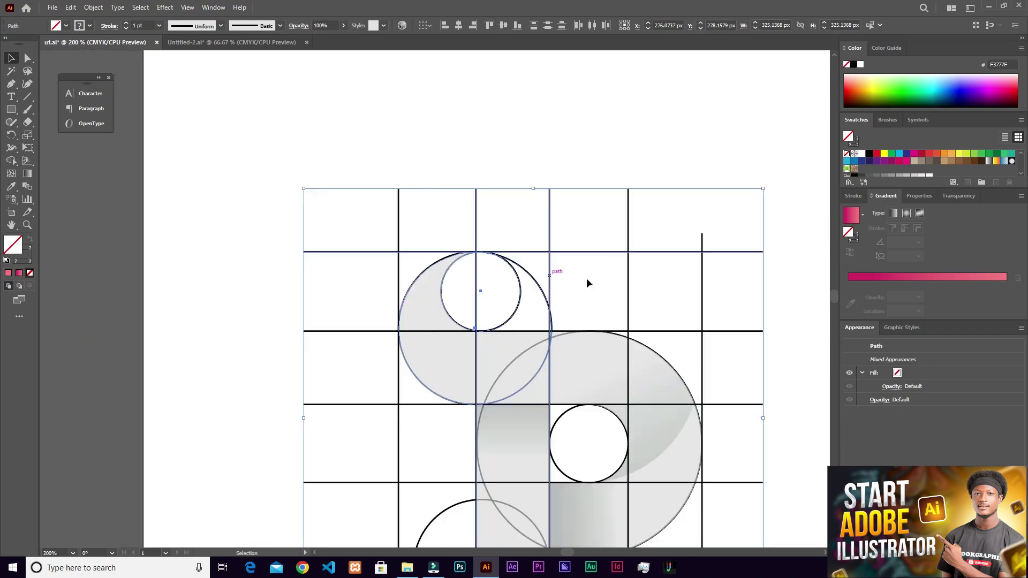
pyautogui.click(614, 282)
pyautogui.scroll(-2, 607, 295)
pyautogui.moveTo(647, 364); pyautogui.dragTo(568, 313)
pyautogui.scroll(3, 568, 313)
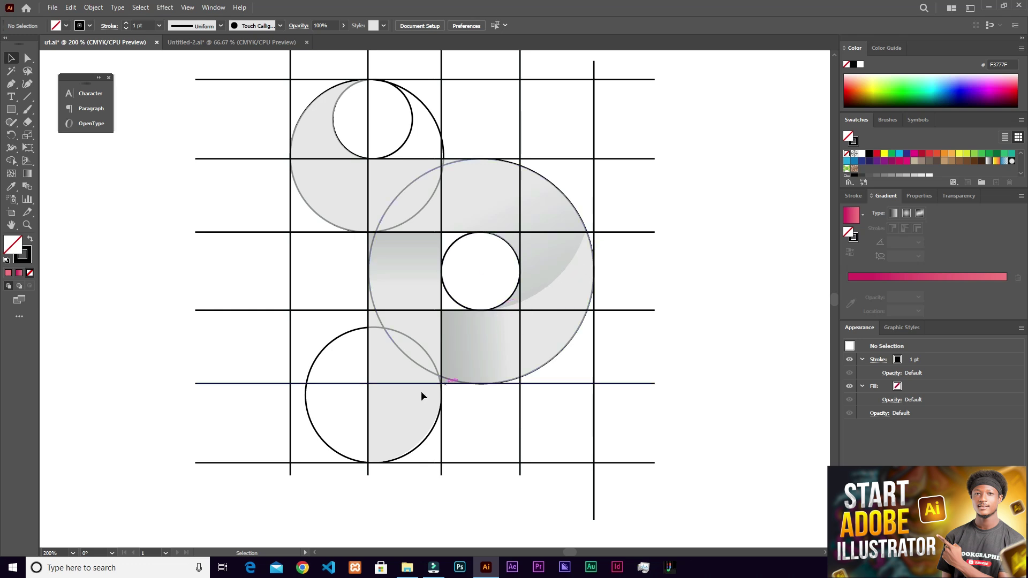
pyautogui.moveTo(319, 438); pyautogui.dragTo(460, 267)
pyautogui.moveTo(589, 150); pyautogui.dragTo(622, 121)
# Align the enlarged circle with the centre of the bowl's inner circle, its lowest point meeting the horizontal line beneath that circle
pyautogui.scroll(2, 650, 209)
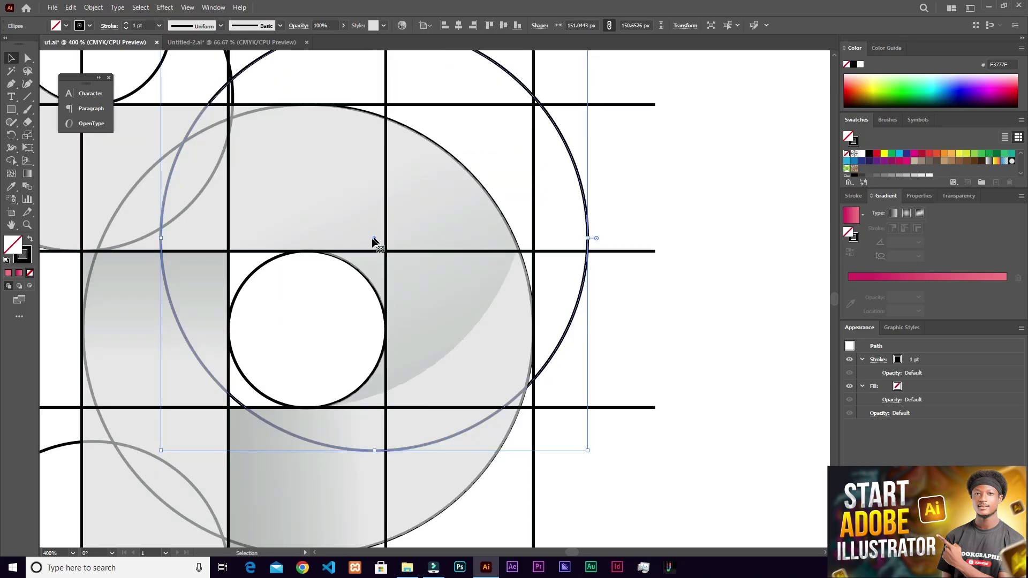
pyautogui.moveTo(374, 238); pyautogui.dragTo(306, 196)
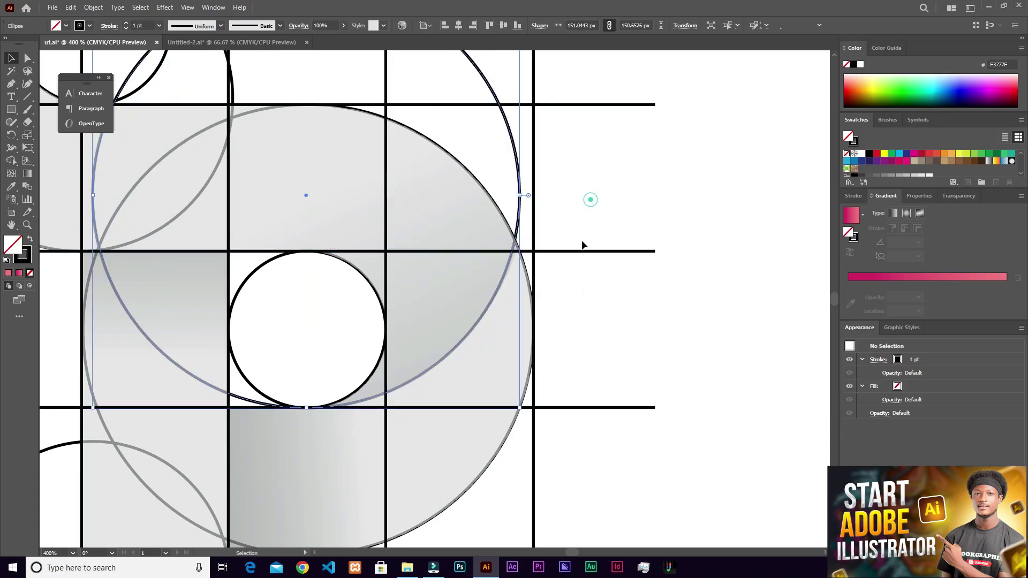
pyautogui.click(590, 200)
pyautogui.scroll(3, 312, 421)
pyautogui.moveTo(305, 357); pyautogui.dragTo(318, 439)
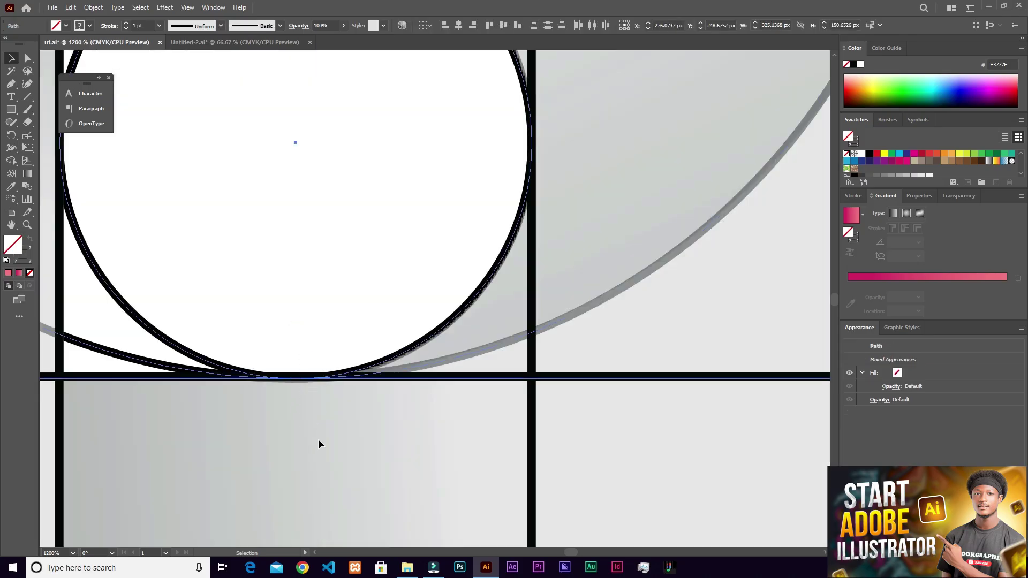
pyautogui.scroll(-8, 314, 383)
pyautogui.click(530, 300)
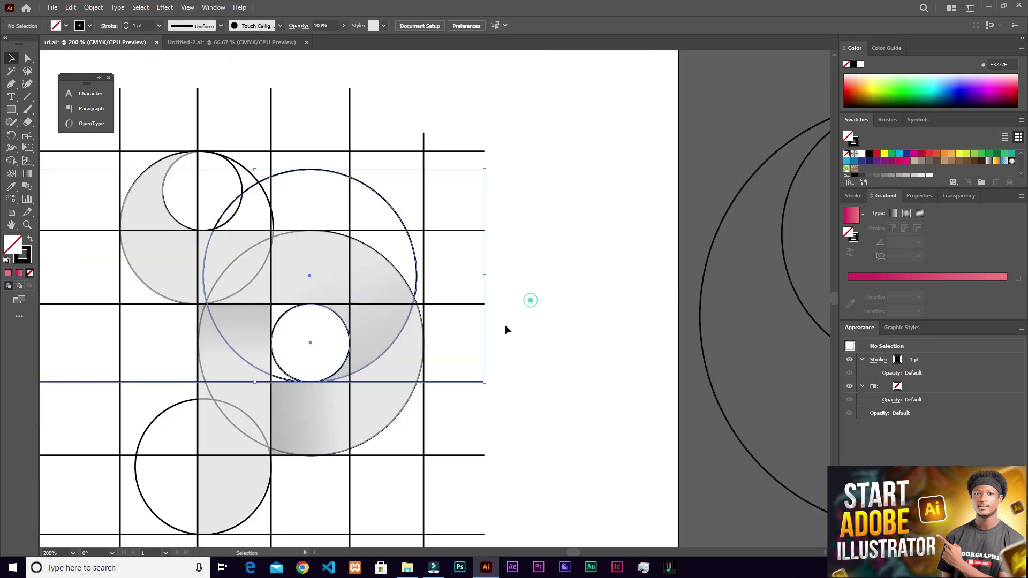
pyautogui.moveTo(329, 349); pyautogui.dragTo(404, 327)
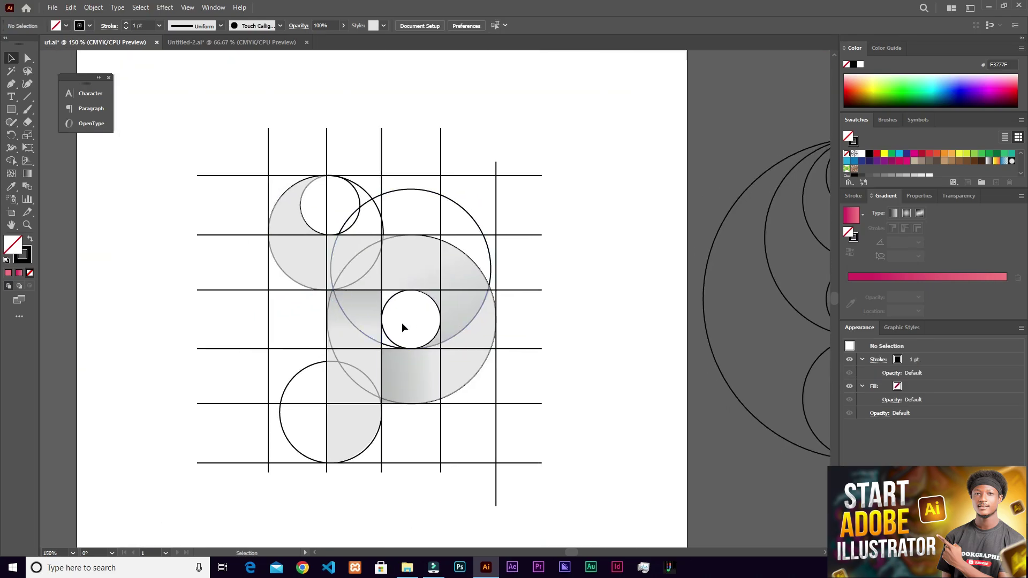
pyautogui.scroll(-2, 404, 327)
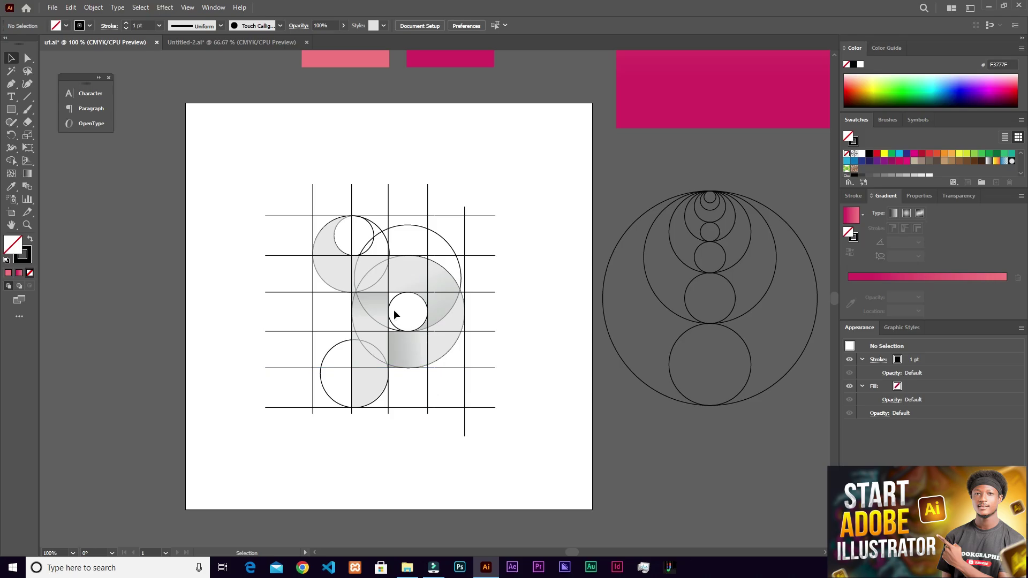
pyautogui.scroll(1, 395, 315)
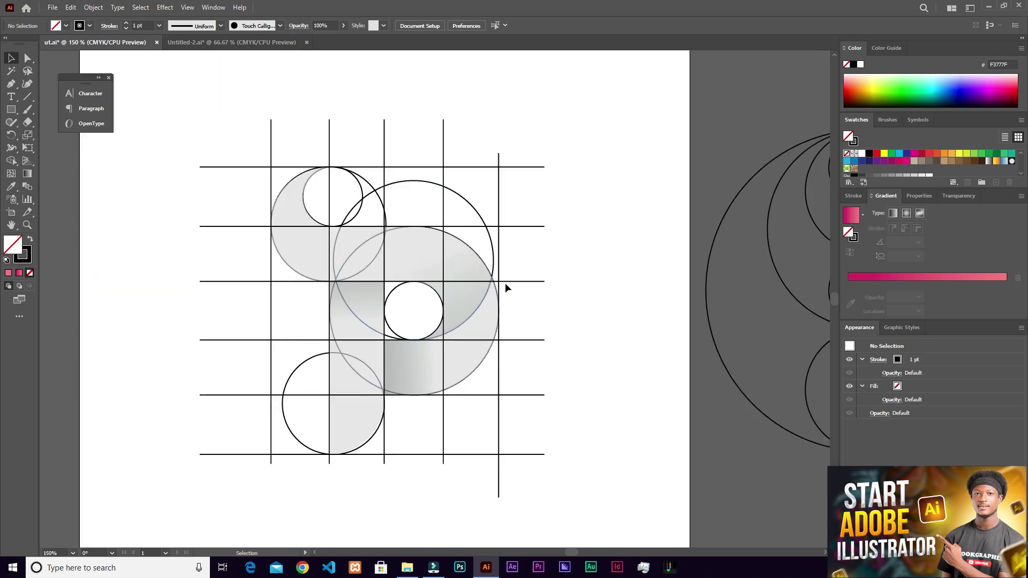
pyautogui.moveTo(581, 136)
pyautogui.mouseDown()
pyautogui.moveTo(464, 348)
pyautogui.moveTo(178, 487)
pyautogui.mouseUp()
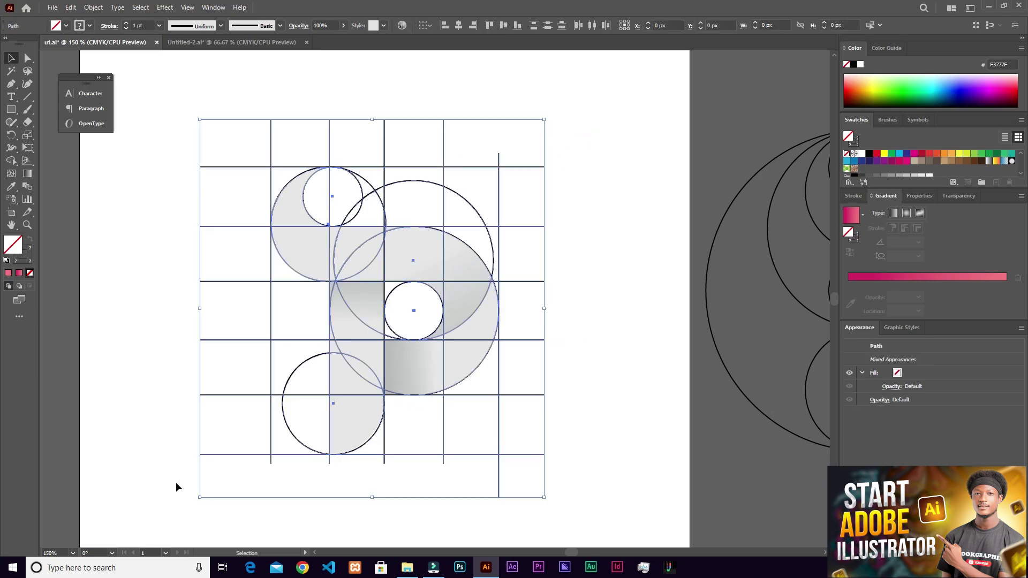
pyautogui.click(13, 162)
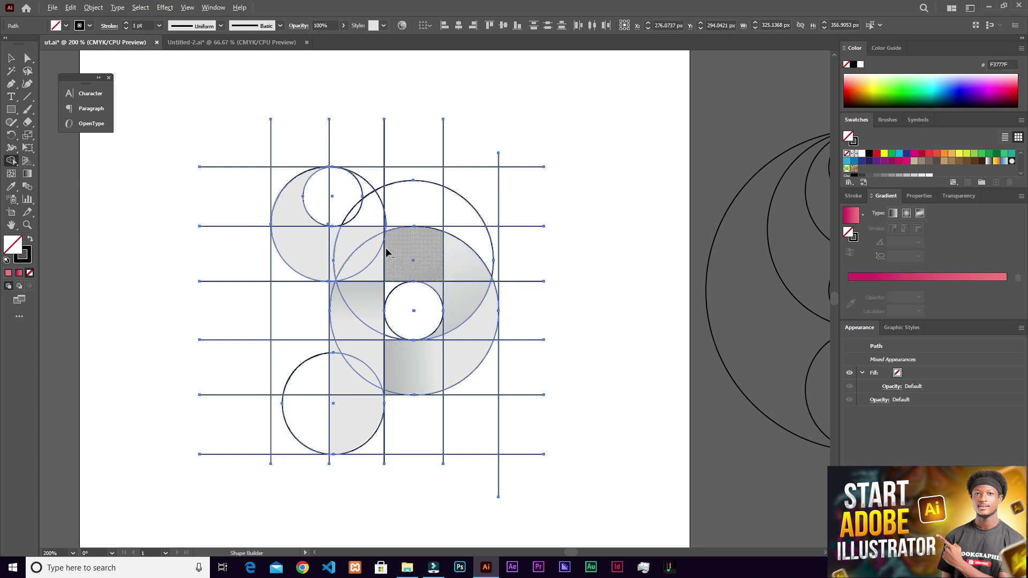
# Place the finished P logo from the pink background beside the white artboard for comparison with the traced construction
pyautogui.hotkey('ctrl', '-')
pyautogui.hotkey('ctrl', '-')
pyautogui.press('space')
pyautogui.moveTo(522, 141); pyautogui.dragTo(399, 285)
pyautogui.press('alt')
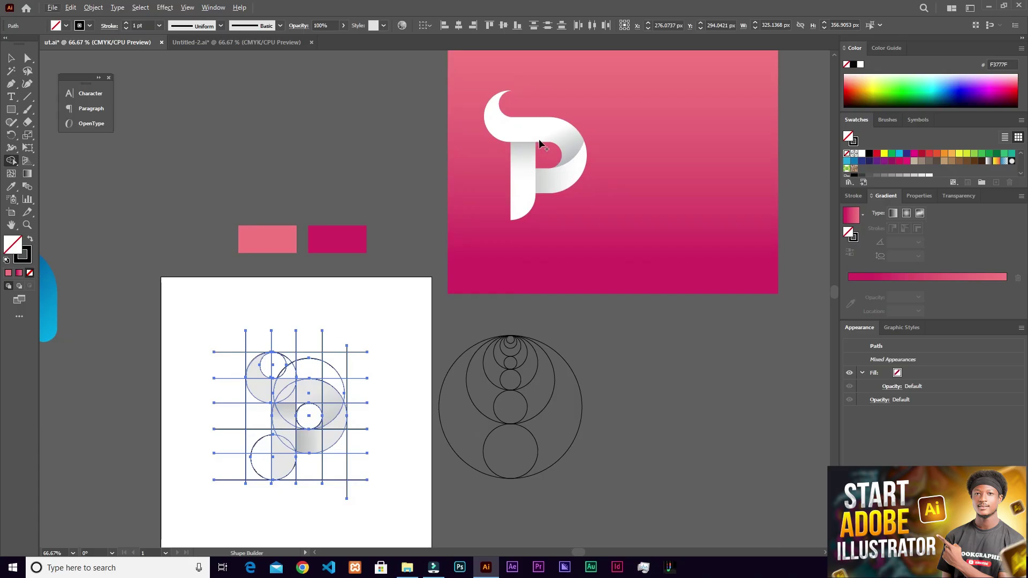
pyautogui.press('v')
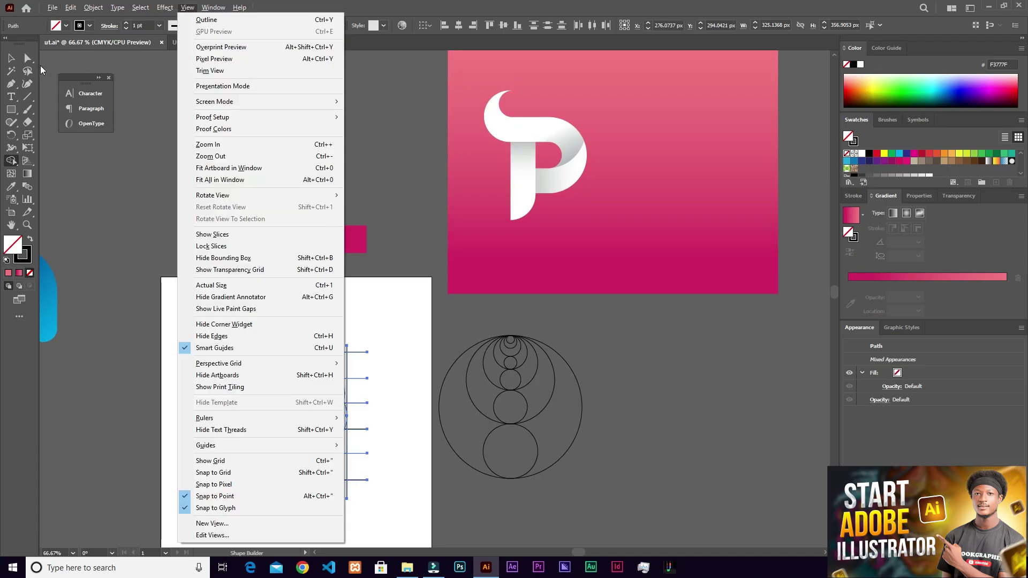
pyautogui.click(10, 58)
pyautogui.moveTo(500, 139); pyautogui.dragTo(103, 381)
pyautogui.moveTo(187, 441); pyautogui.dragTo(423, 326)
pyautogui.scroll(2, 319, 319)
pyautogui.click(282, 126)
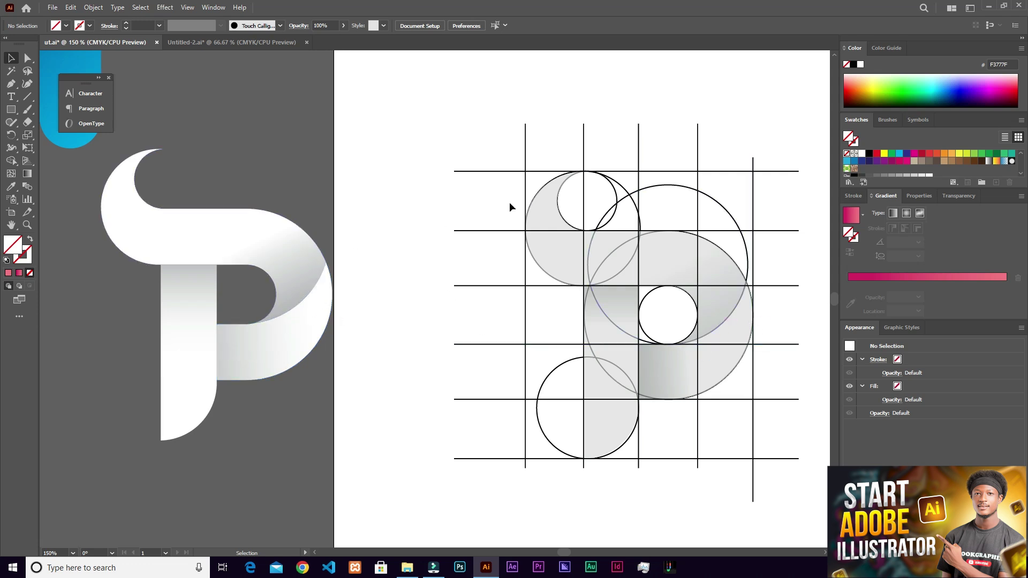
# Select all the grid lines and circles, and merge the ribbon's regions from the bowl's shaded fold through the crossbar to the curl with Shape Builder
pyautogui.moveTo(466, 120); pyautogui.dragTo(804, 471)
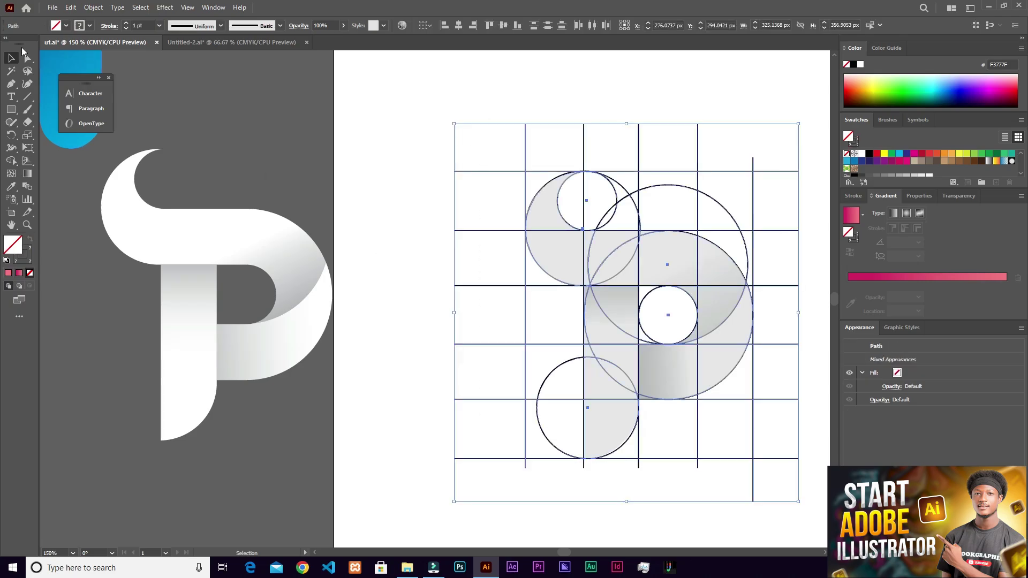
pyautogui.click(11, 160)
pyautogui.moveTo(434, 143); pyautogui.dragTo(398, 151)
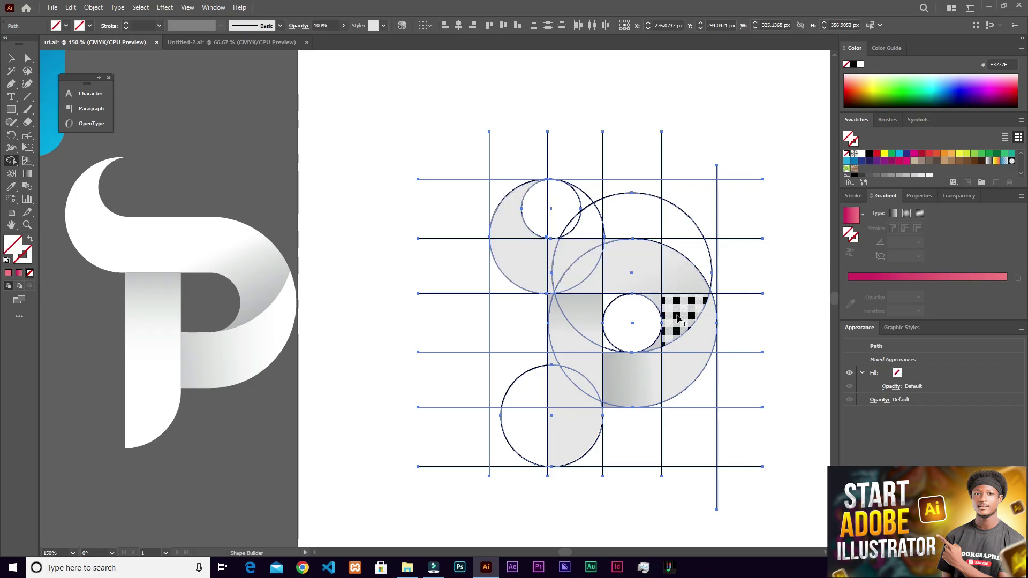
pyautogui.scroll(2, 676, 319)
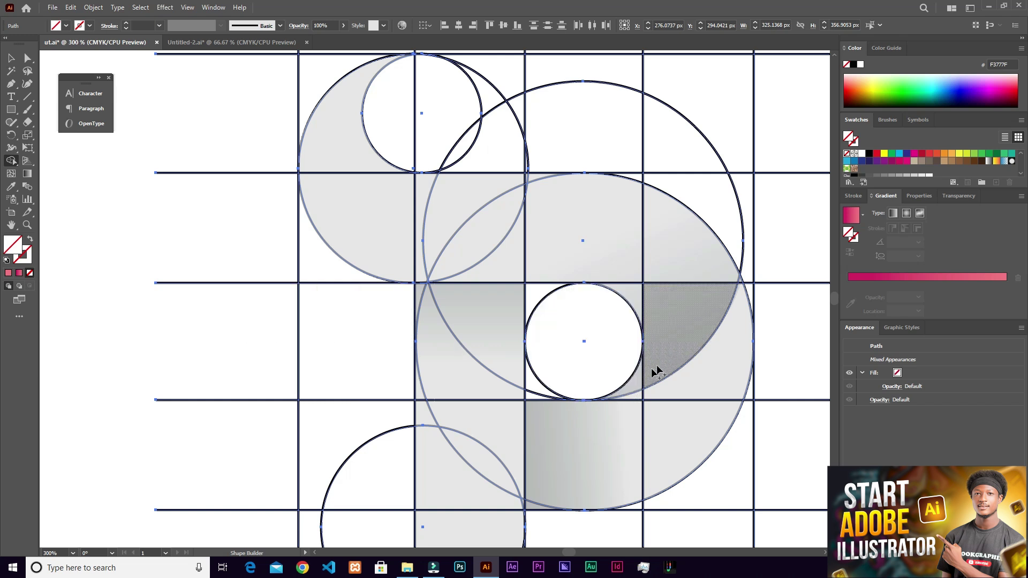
pyautogui.moveTo(632, 385)
pyautogui.mouseDown()
pyautogui.moveTo(657, 364)
pyautogui.moveTo(639, 297)
pyautogui.moveTo(663, 261)
pyautogui.moveTo(572, 265)
pyautogui.mouseUp()
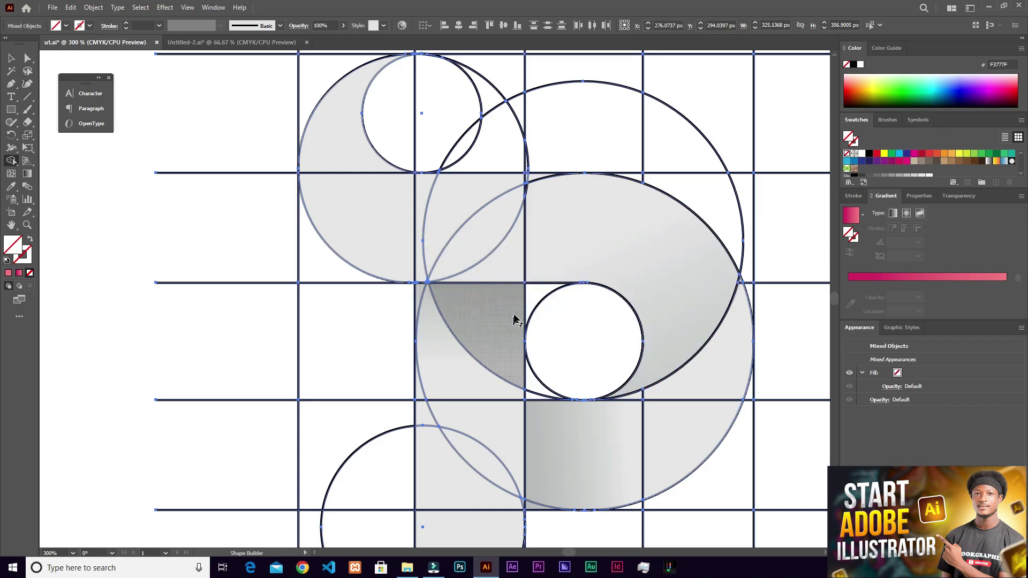
pyautogui.moveTo(562, 234)
pyautogui.mouseDown()
pyautogui.moveTo(428, 235)
pyautogui.moveTo(355, 199)
pyautogui.moveTo(343, 135)
pyautogui.mouseUp()
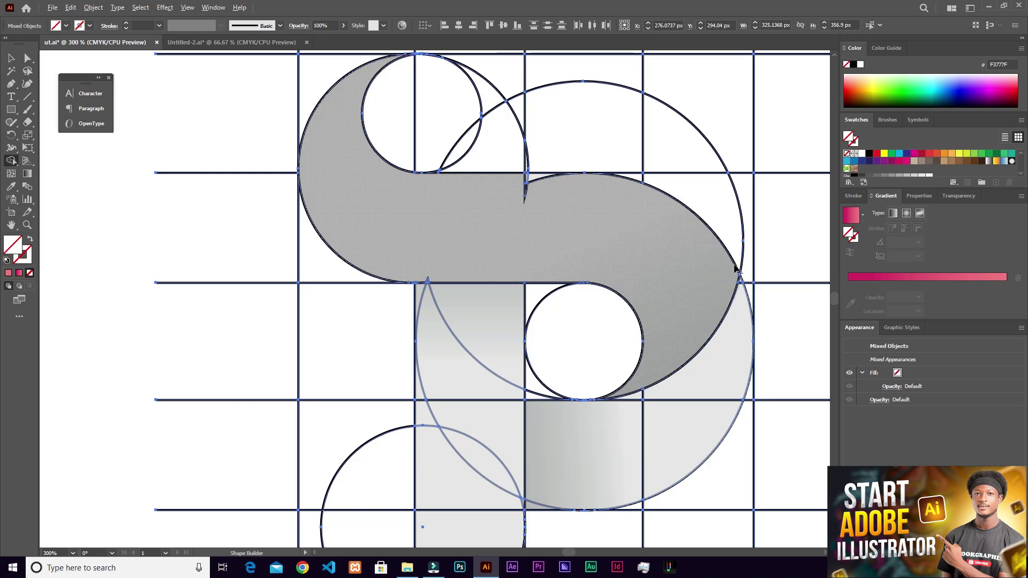
# Merge the tiny leftover slivers along the crossbar's lower edge, where the curl meets the stem, into the ribbon shape
pyautogui.scroll(7, 435, 285)
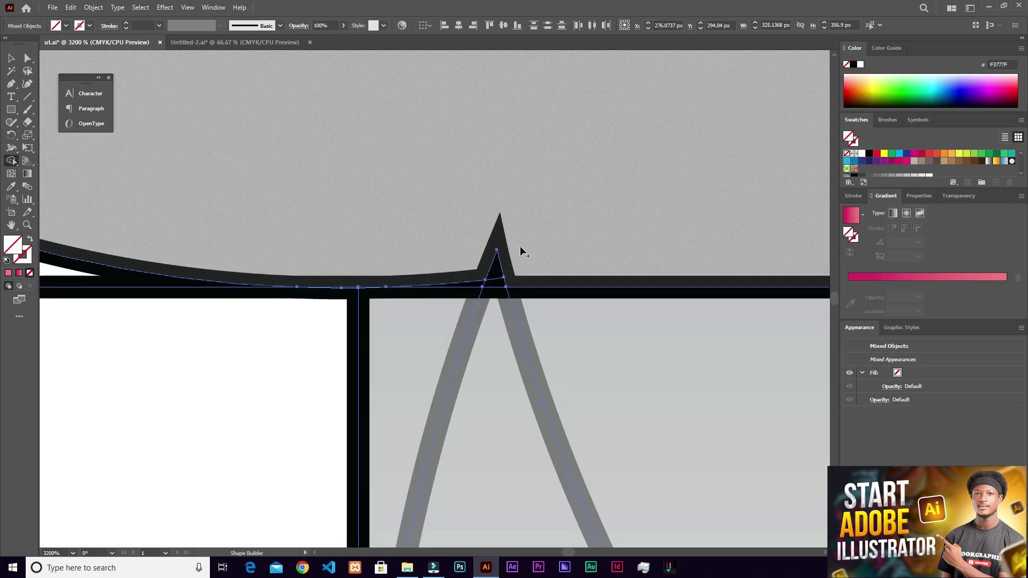
pyautogui.moveTo(520, 247)
pyautogui.mouseDown()
pyautogui.moveTo(503, 288)
pyautogui.moveTo(449, 280)
pyautogui.moveTo(520, 257)
pyautogui.mouseUp()
pyautogui.scroll(4, 468, 180)
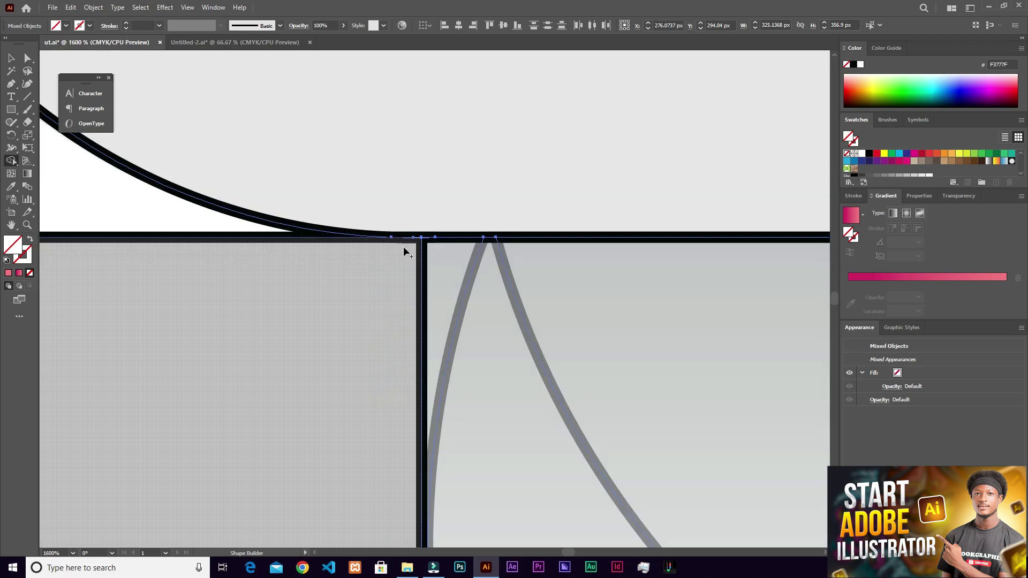
pyautogui.scroll(1, 393, 222)
pyautogui.scroll(4, 383, 156)
pyautogui.scroll(-4, 391, 292)
pyautogui.scroll(2, 365, 248)
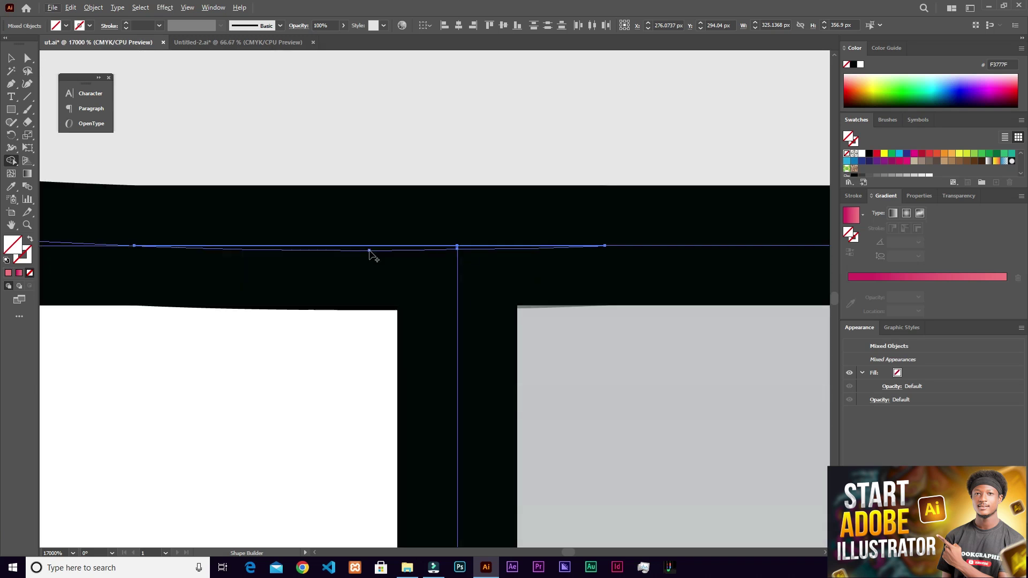
pyautogui.moveTo(342, 213); pyautogui.dragTo(544, 223)
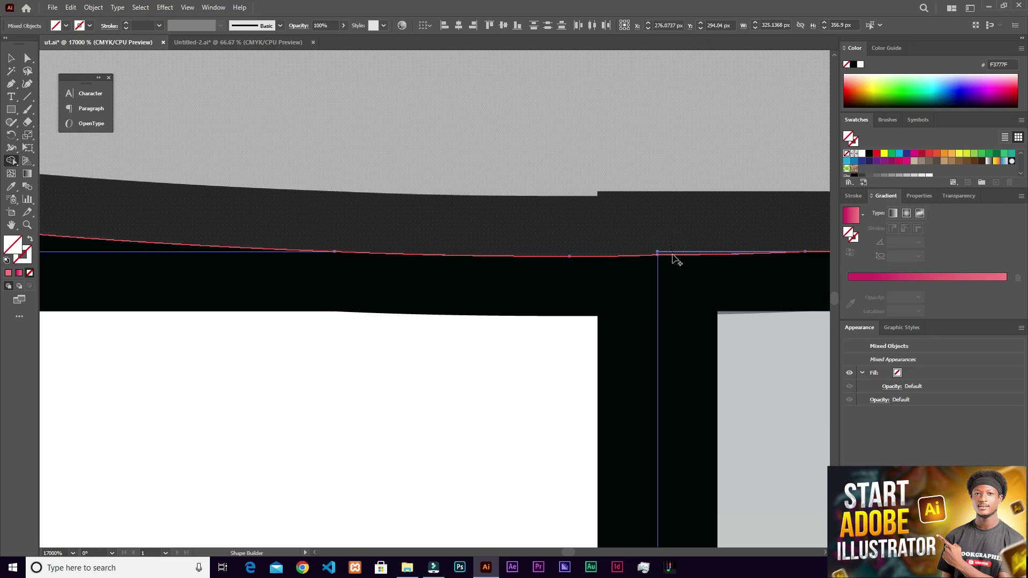
pyautogui.scroll(-3, 673, 257)
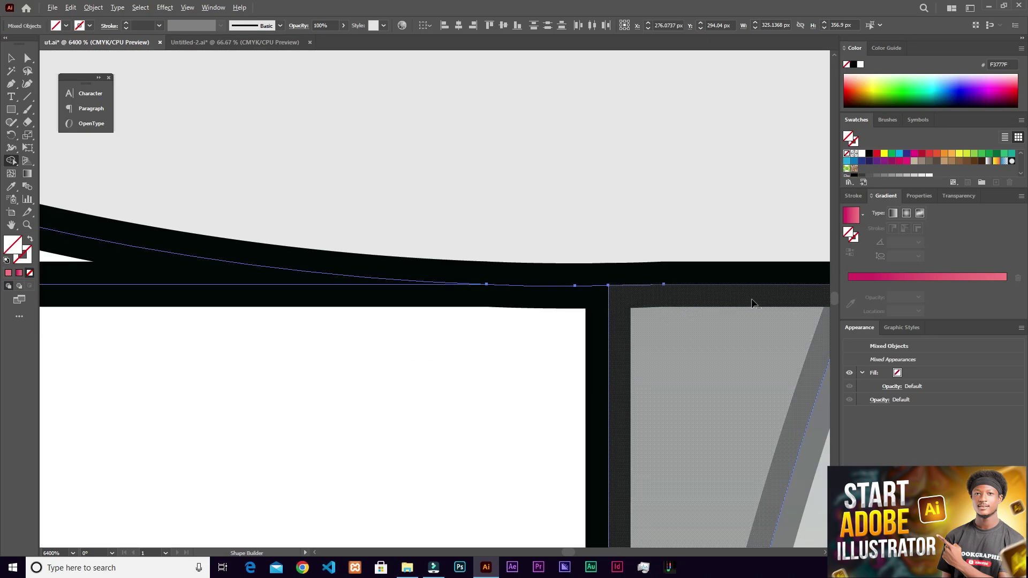
# Merge the notch and wedge on the crossbar's upper edge, between the curl and the bowl, into the ribbon shape
pyautogui.scroll(-4, 618, 294)
pyautogui.moveTo(519, 194); pyautogui.dragTo(321, 340)
pyautogui.scroll(-2, 617, 310)
pyautogui.moveTo(721, 305); pyautogui.dragTo(579, 359)
pyautogui.scroll(-2, 578, 359)
pyautogui.scroll(3, 662, 262)
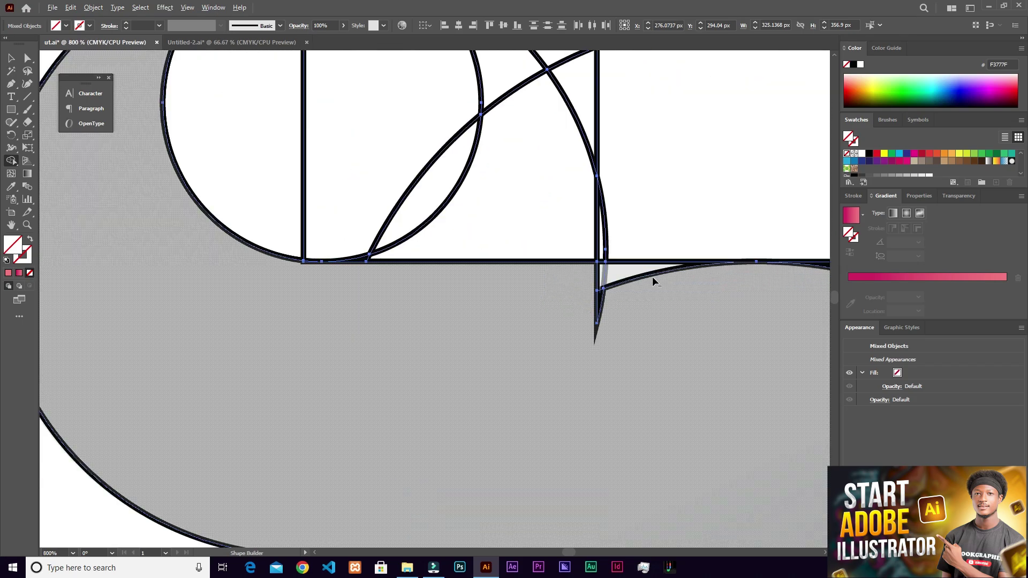
pyautogui.scroll(1, 653, 281)
pyautogui.moveTo(654, 289)
pyautogui.mouseDown()
pyautogui.moveTo(540, 340)
pyautogui.moveTo(575, 325)
pyautogui.mouseUp()
pyautogui.scroll(-3, 603, 343)
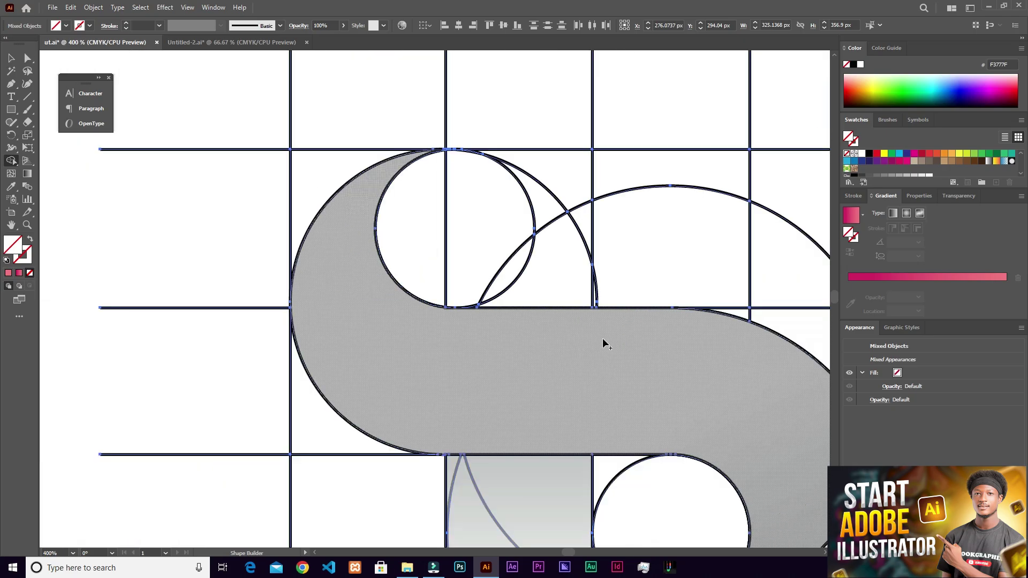
# Erase the surplus circle arcs and grid-line segments inside the curl's opening and above the crossbar and bowl with Shape Builder
pyautogui.scroll(1, 490, 236)
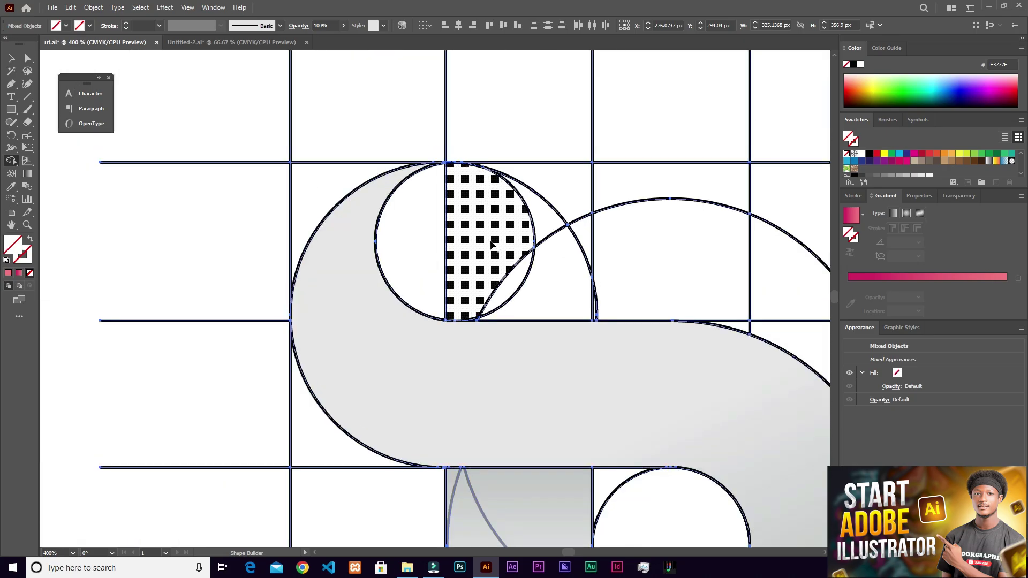
pyautogui.press('space')
pyautogui.moveTo(594, 436); pyautogui.dragTo(397, 402)
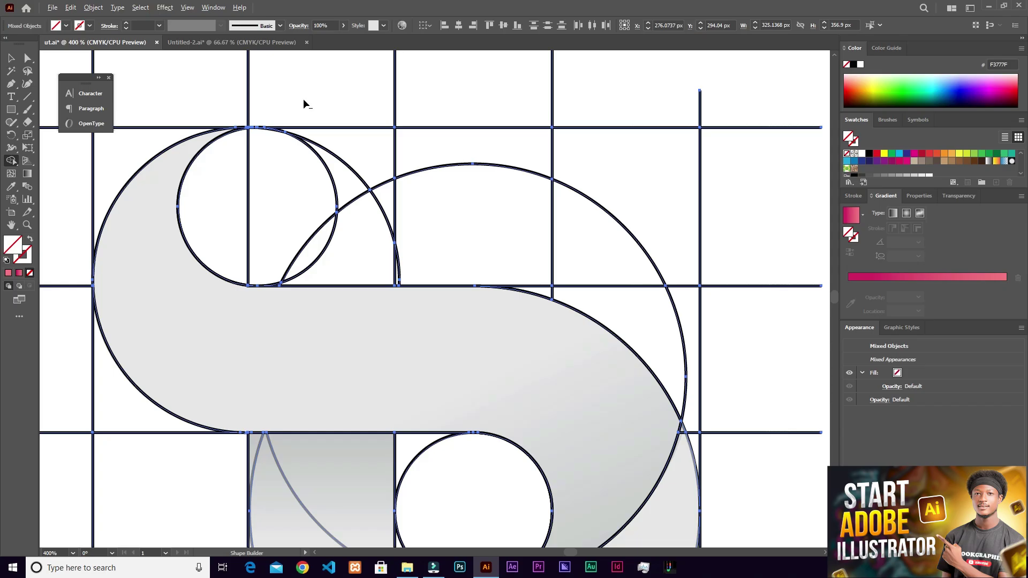
pyautogui.moveTo(306, 95)
pyautogui.mouseDown()
pyautogui.moveTo(289, 182)
pyautogui.moveTo(331, 231)
pyautogui.moveTo(373, 247)
pyautogui.moveTo(435, 220)
pyautogui.moveTo(469, 152)
pyautogui.moveTo(573, 170)
pyautogui.moveTo(621, 223)
pyautogui.moveTo(494, 226)
pyautogui.moveTo(712, 328)
pyautogui.mouseUp()
pyautogui.moveTo(747, 419)
pyautogui.mouseDown()
pyautogui.moveTo(578, 259)
pyautogui.moveTo(616, 109)
pyautogui.moveTo(207, 64)
pyautogui.moveTo(327, 126)
pyautogui.mouseUp()
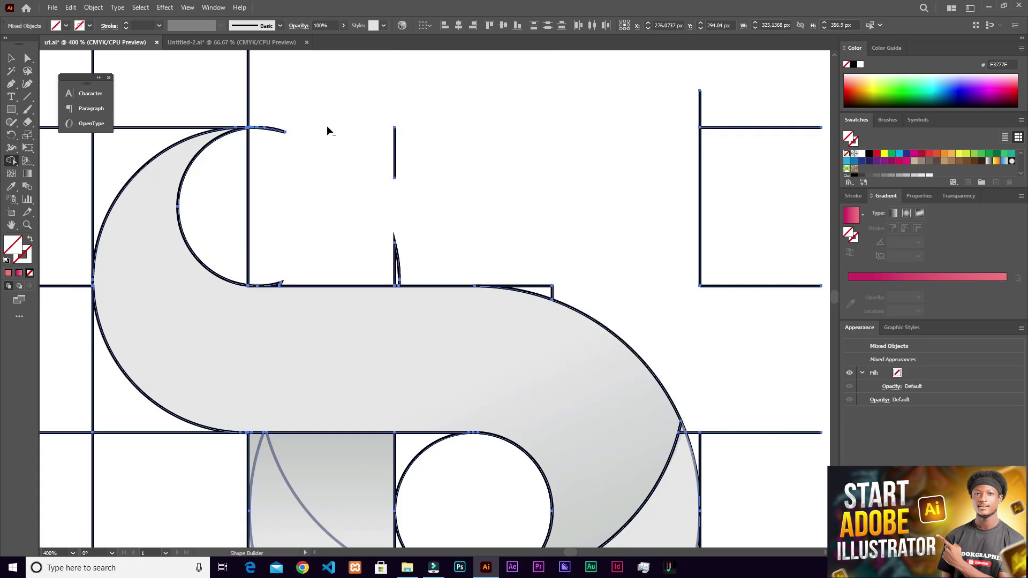
pyautogui.moveTo(280, 92)
pyautogui.mouseDown()
pyautogui.moveTo(247, 171)
pyautogui.moveTo(260, 231)
pyautogui.mouseUp()
pyautogui.moveTo(325, 135); pyautogui.dragTo(395, 158)
pyautogui.moveTo(456, 231)
pyautogui.mouseDown()
pyautogui.moveTo(379, 268)
pyautogui.moveTo(322, 268)
pyautogui.moveTo(281, 283)
pyautogui.moveTo(299, 270)
pyautogui.mouseUp()
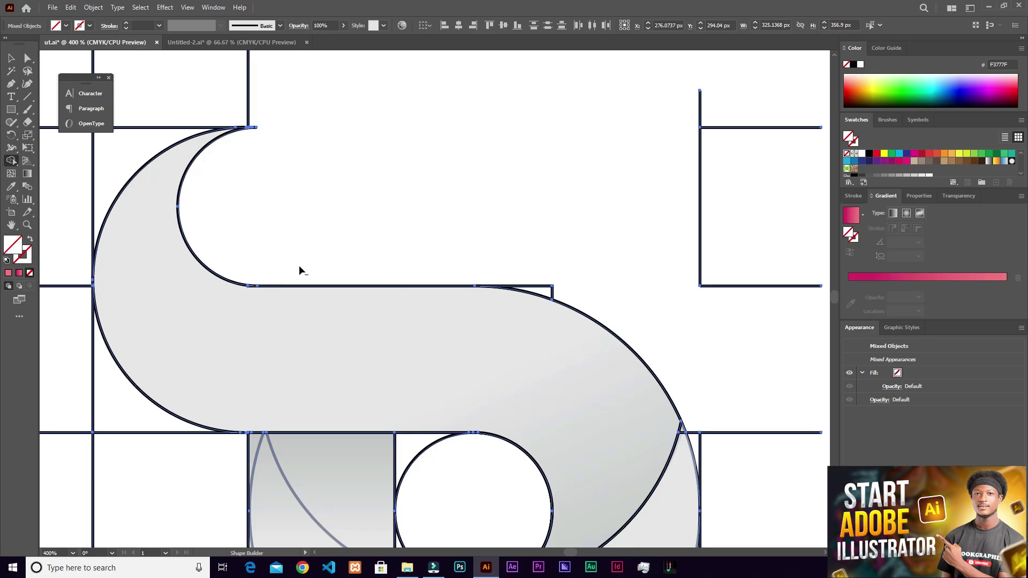
pyautogui.moveTo(495, 265); pyautogui.dragTo(537, 294)
pyautogui.moveTo(603, 156)
pyautogui.mouseDown()
pyautogui.moveTo(675, 263)
pyautogui.moveTo(612, 293)
pyautogui.moveTo(542, 289)
pyautogui.mouseUp()
# Merge the stem's regions, from under the crossbar down to the rounded end, into one vertical ribbon piece with Shape Builder
pyautogui.moveTo(464, 394)
pyautogui.mouseDown()
pyautogui.moveTo(427, 214)
pyautogui.moveTo(443, 138)
pyautogui.mouseUp()
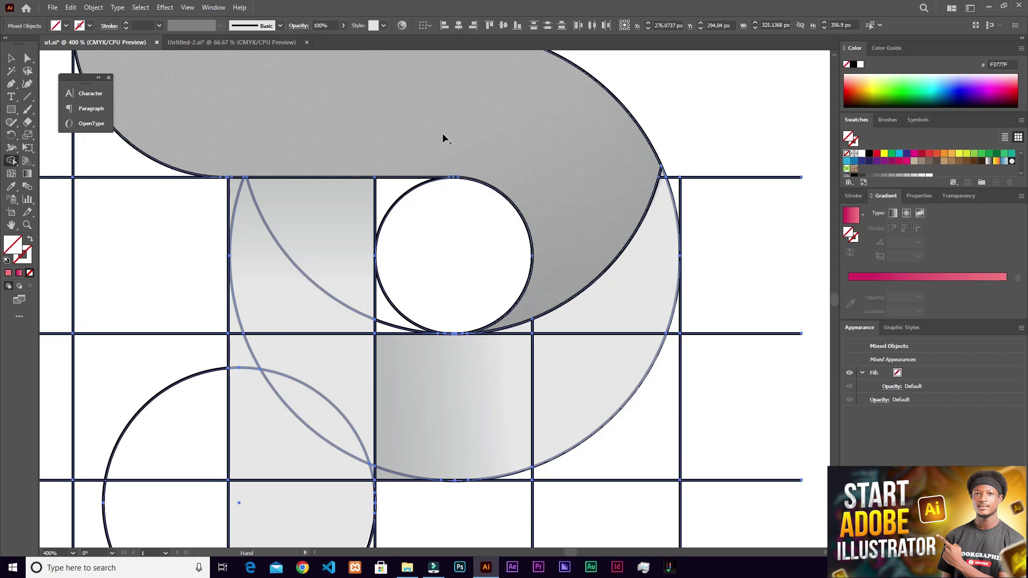
pyautogui.scroll(-1, 492, 185)
pyautogui.scroll(3, 450, 248)
pyautogui.scroll(-2, 445, 214)
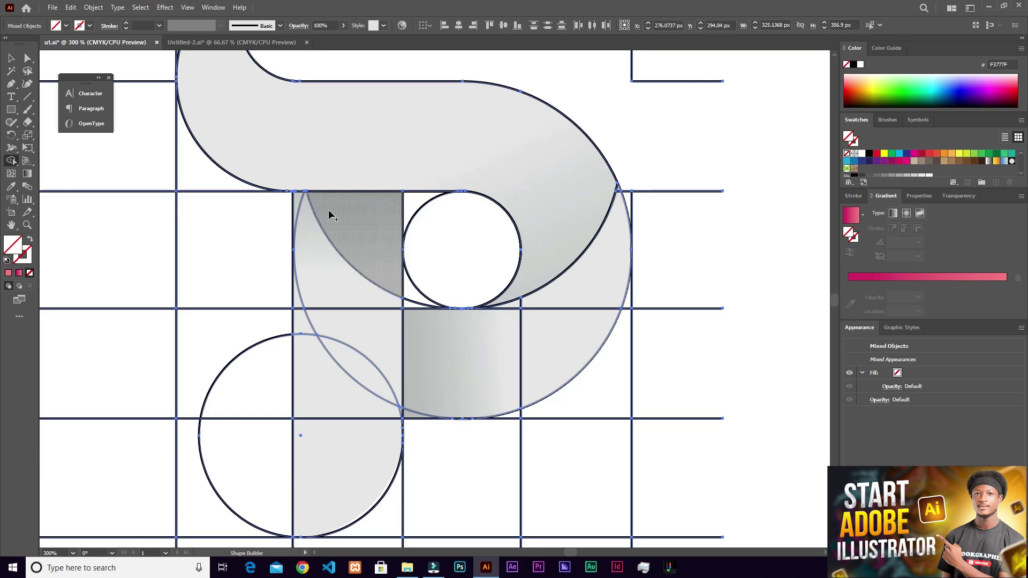
pyautogui.scroll(-2, 337, 426)
pyautogui.moveTo(214, 340); pyautogui.dragTo(317, 282)
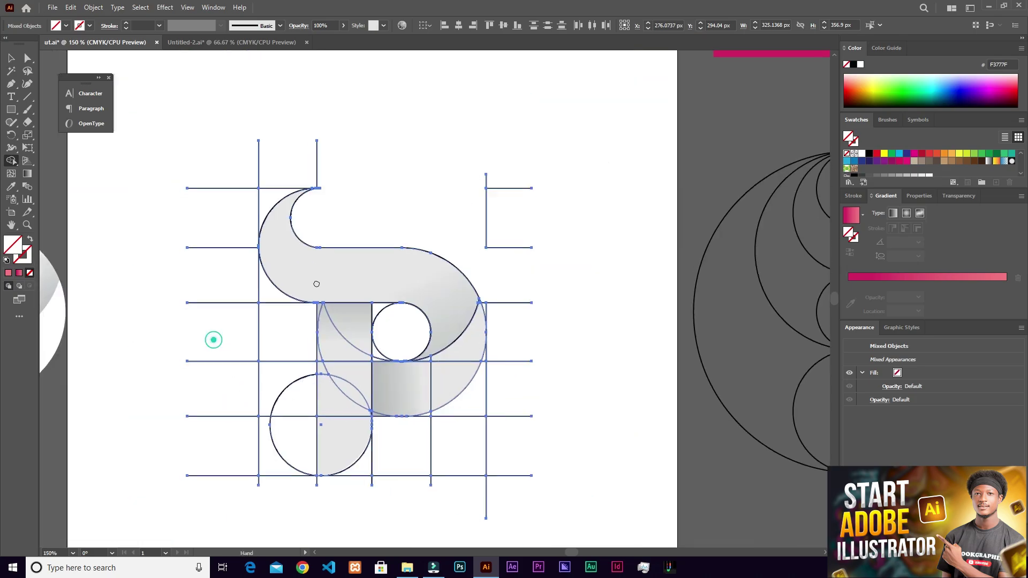
pyautogui.moveTo(127, 289); pyautogui.dragTo(199, 286)
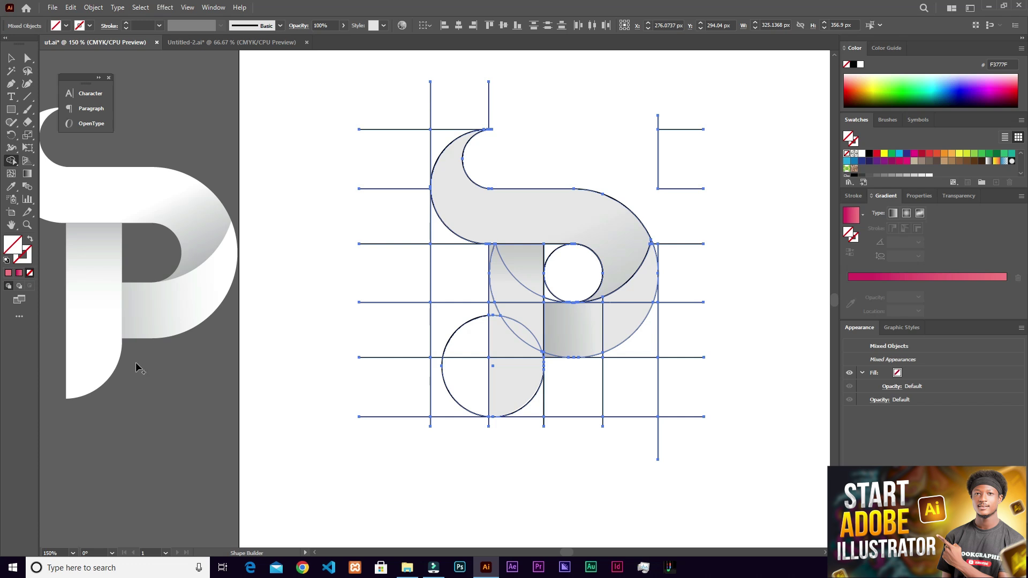
pyautogui.moveTo(495, 257)
pyautogui.mouseDown()
pyautogui.moveTo(508, 276)
pyautogui.moveTo(522, 348)
pyautogui.moveTo(512, 398)
pyautogui.moveTo(490, 295)
pyautogui.moveTo(505, 355)
pyautogui.mouseUp()
pyautogui.scroll(2, 523, 332)
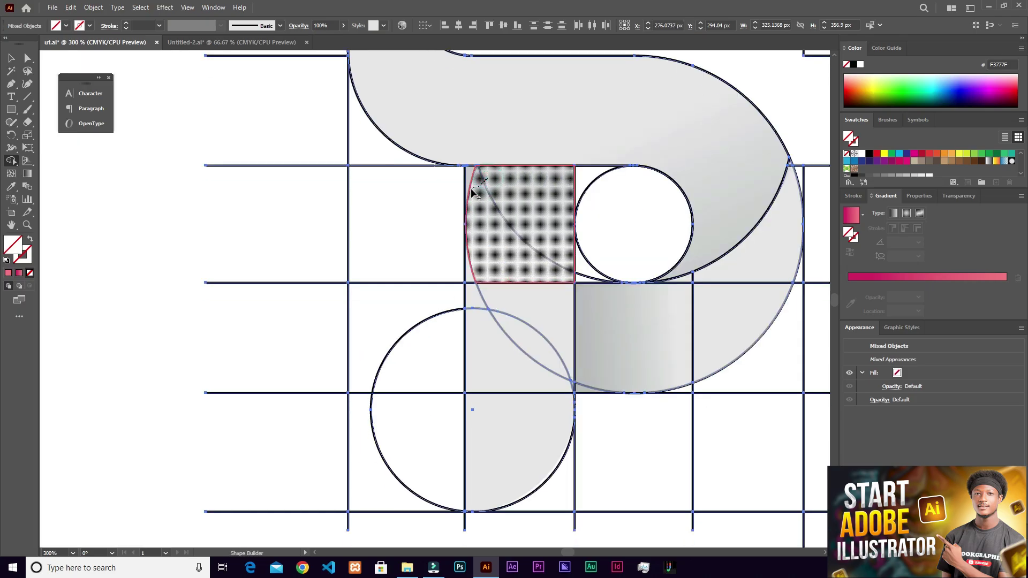
pyautogui.moveTo(489, 207)
pyautogui.mouseDown()
pyautogui.moveTo(505, 326)
pyautogui.moveTo(484, 321)
pyautogui.moveTo(476, 294)
pyautogui.moveTo(479, 308)
pyautogui.mouseUp()
pyautogui.moveTo(515, 356); pyautogui.dragTo(525, 431)
# Merge the tiny slivers on the stem's right edge, where the lower bowl's bottom line meets it, into the stem
pyautogui.scroll(1, 575, 395)
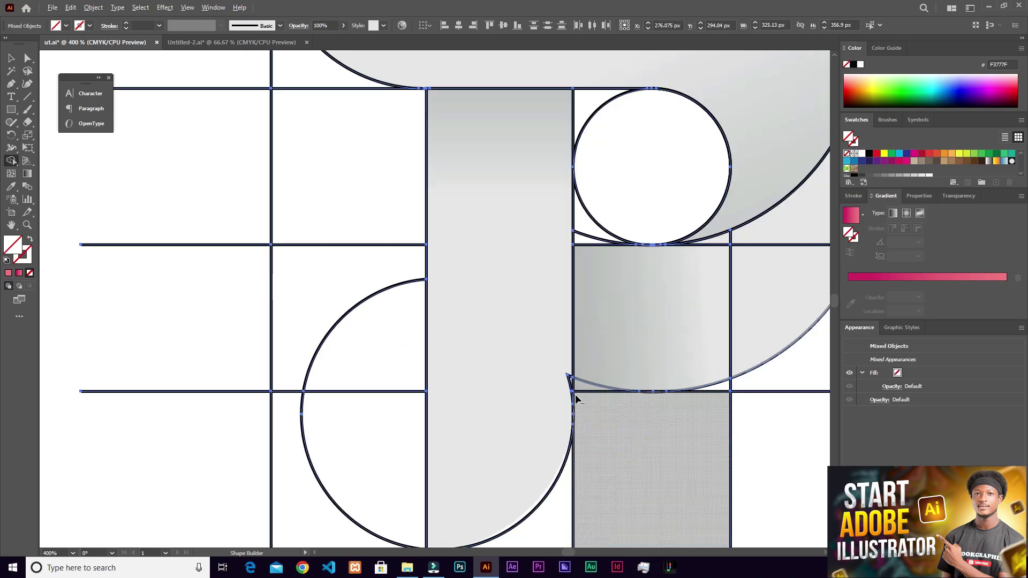
pyautogui.scroll(2, 576, 396)
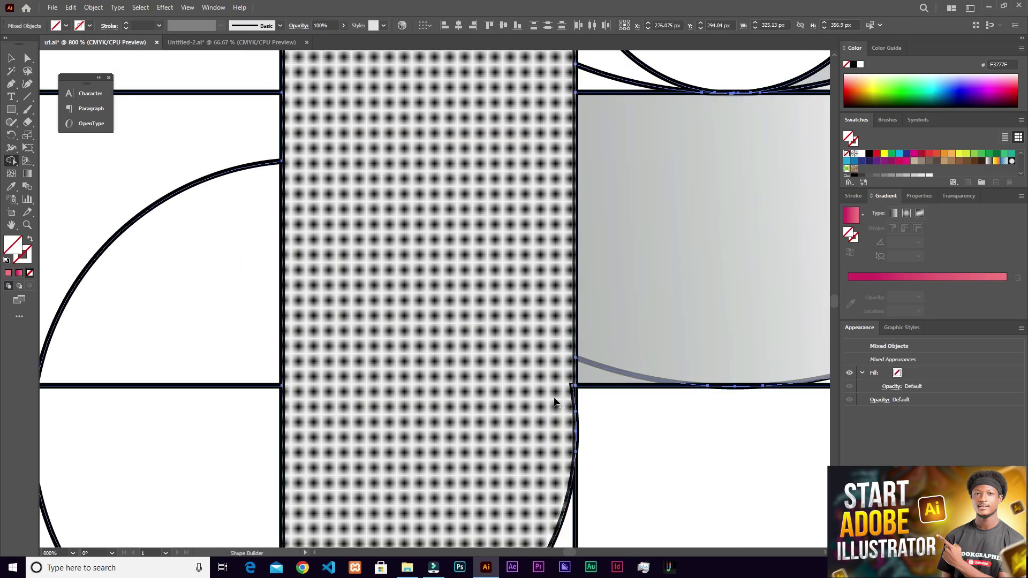
pyautogui.scroll(4, 556, 402)
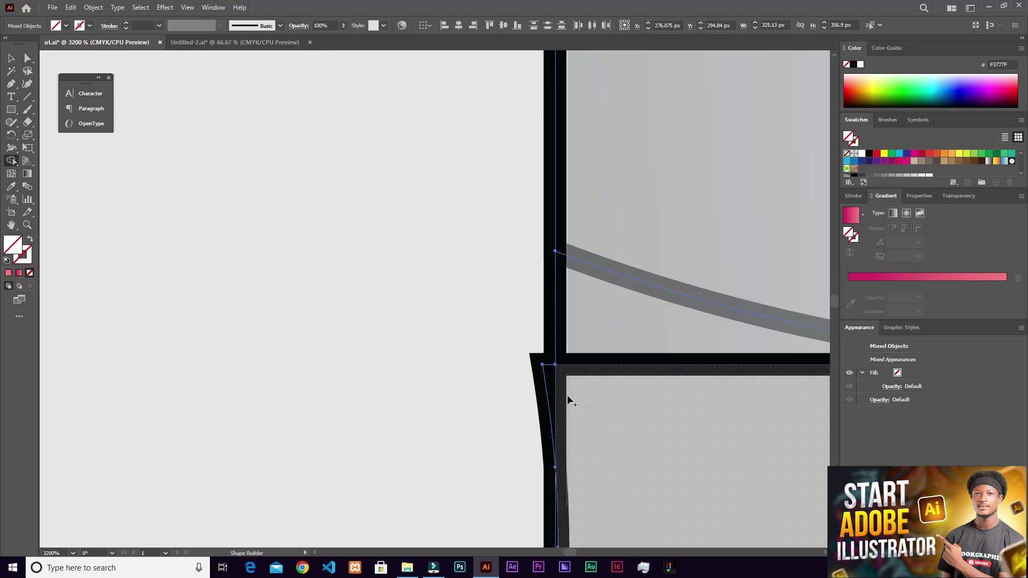
pyautogui.moveTo(536, 389); pyautogui.dragTo(549, 385)
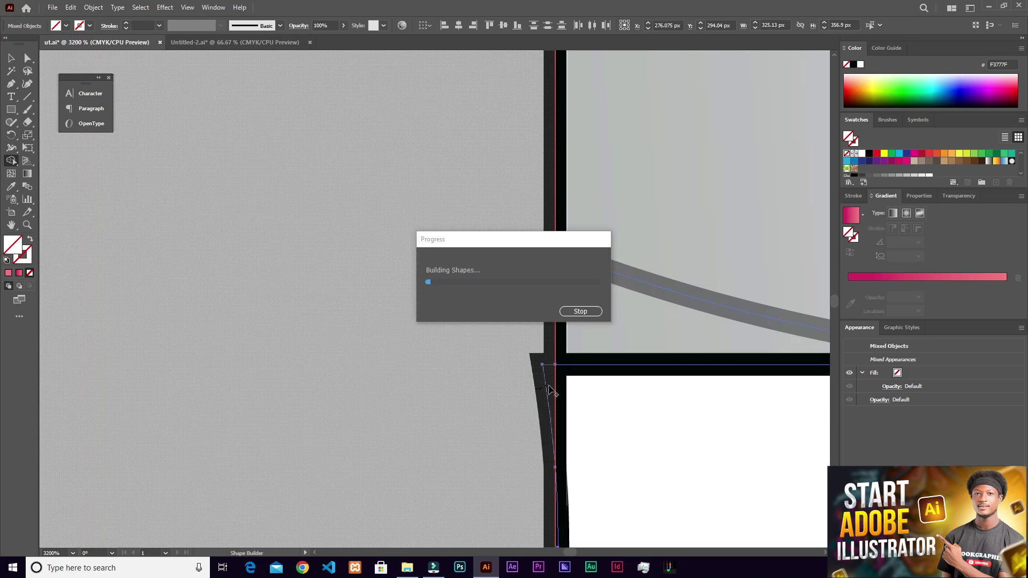
pyautogui.scroll(-3, 551, 393)
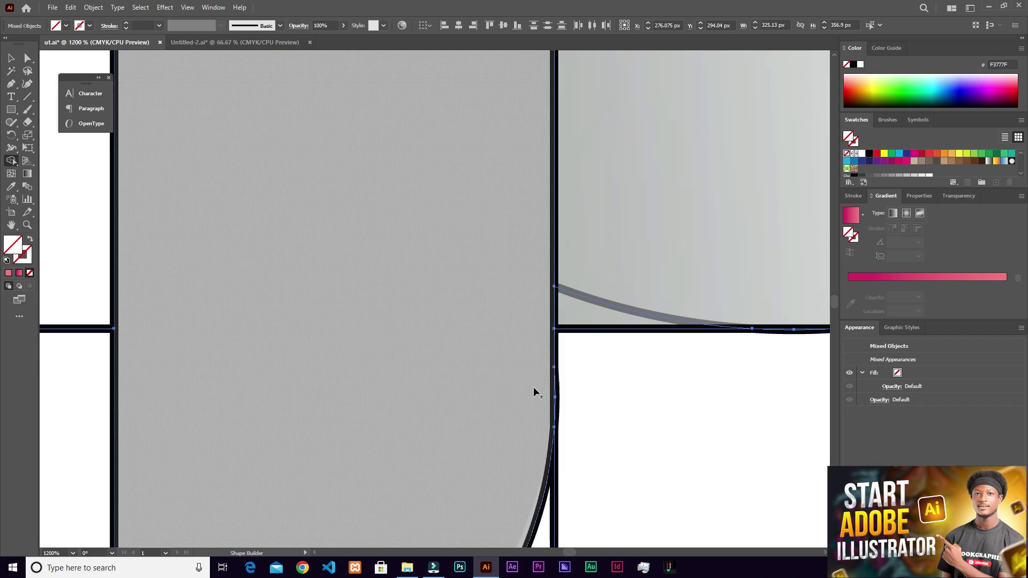
# Remove the thin sliver bulging past the stem's right edge, just above its rounded end, with Shape Builder
pyautogui.scroll(4, 558, 319)
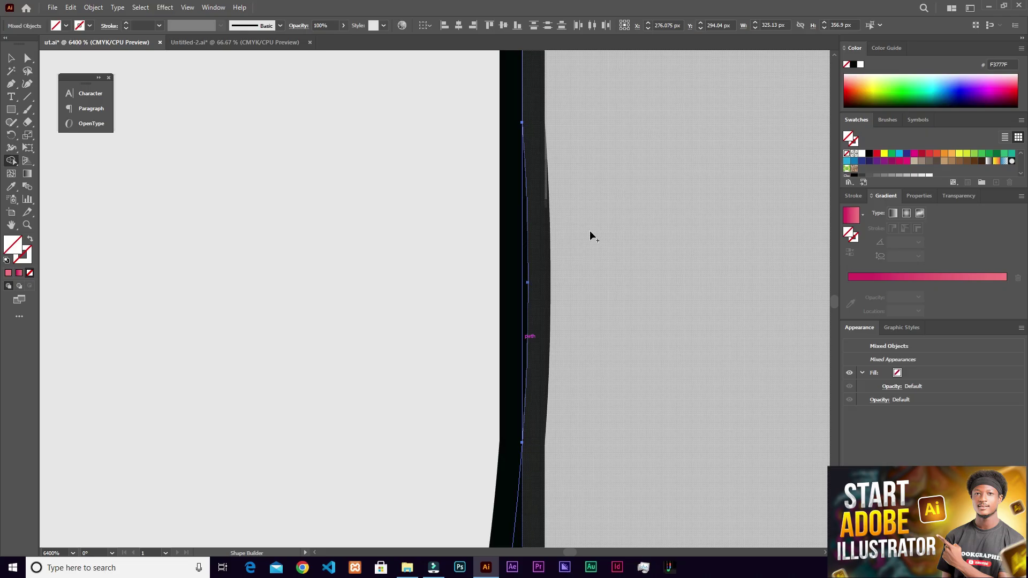
pyautogui.press('alt')
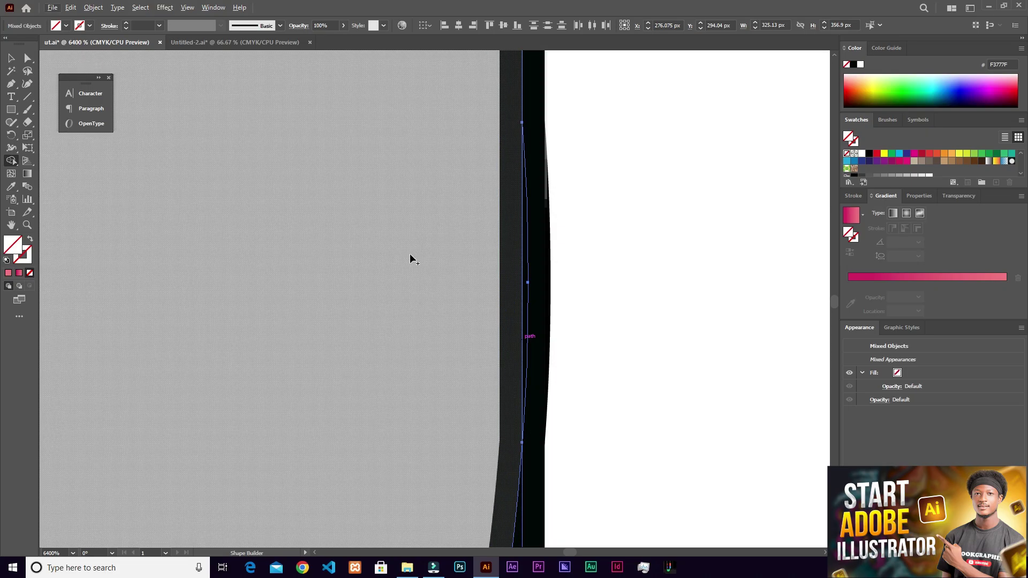
pyautogui.scroll(-8, 413, 260)
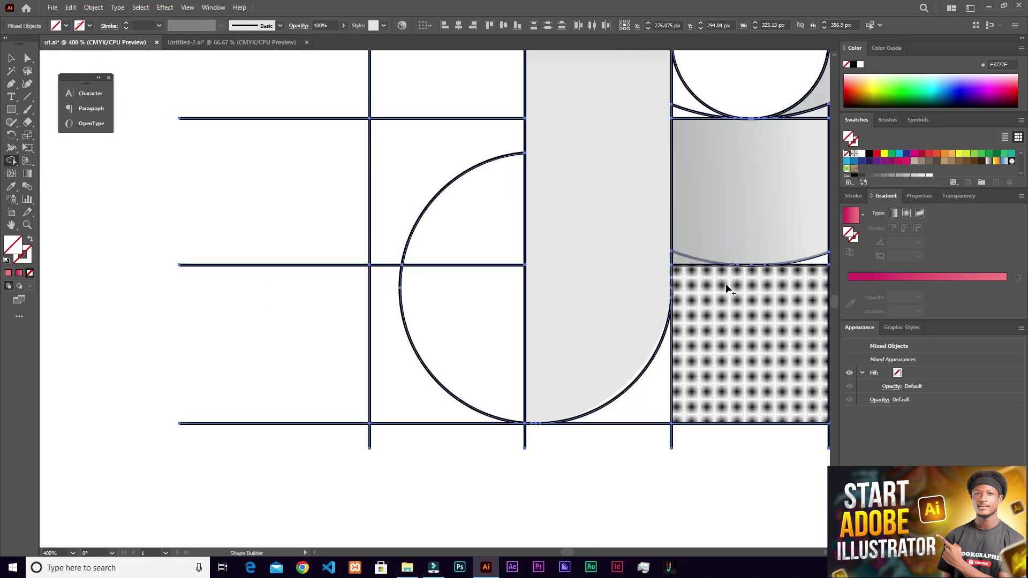
pyautogui.scroll(4, 701, 306)
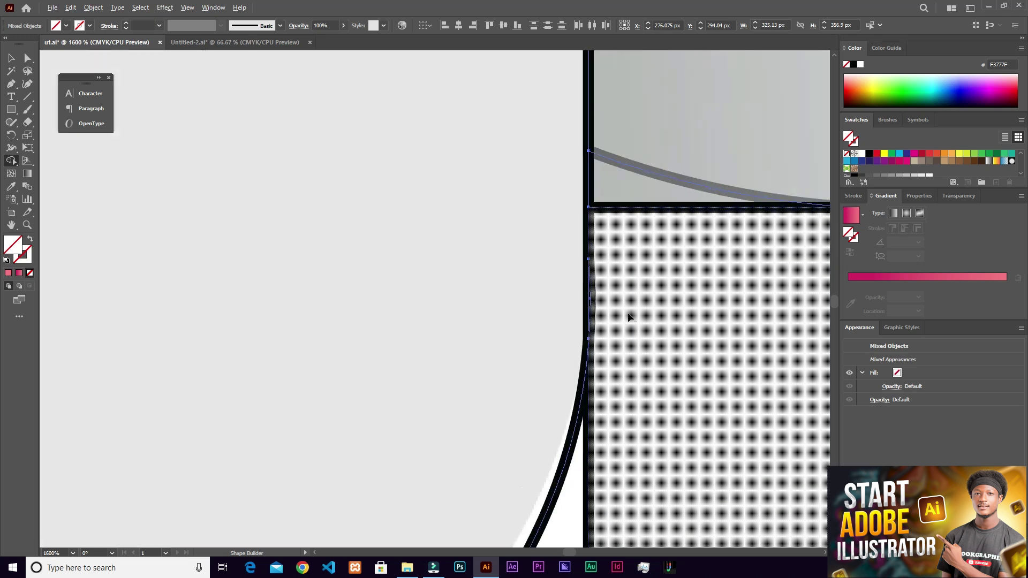
pyautogui.scroll(2, 605, 306)
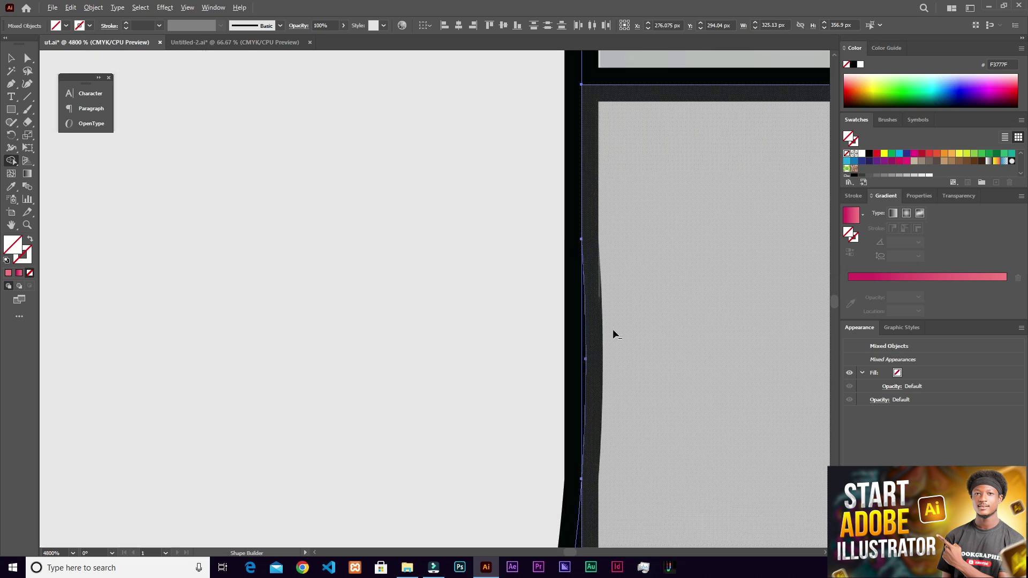
pyautogui.moveTo(614, 348); pyautogui.dragTo(584, 368)
pyautogui.scroll(-3, 585, 368)
pyautogui.scroll(-1, 600, 390)
pyautogui.scroll(-5, 594, 388)
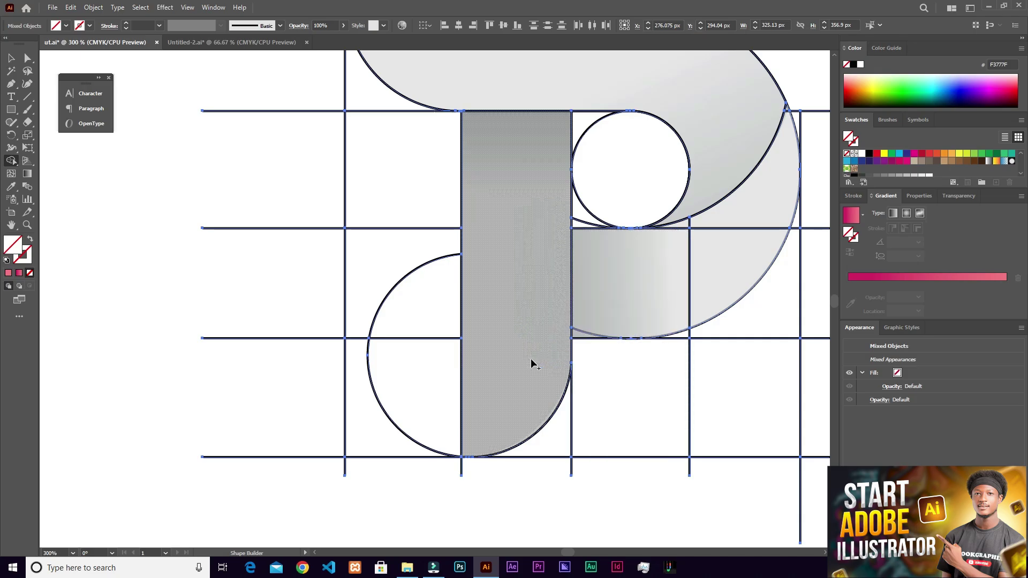
# Merge the lower bowl's regions, from the outer curve around to the stem, into one ribbon piece with Shape Builder
pyautogui.scroll(1, 533, 363)
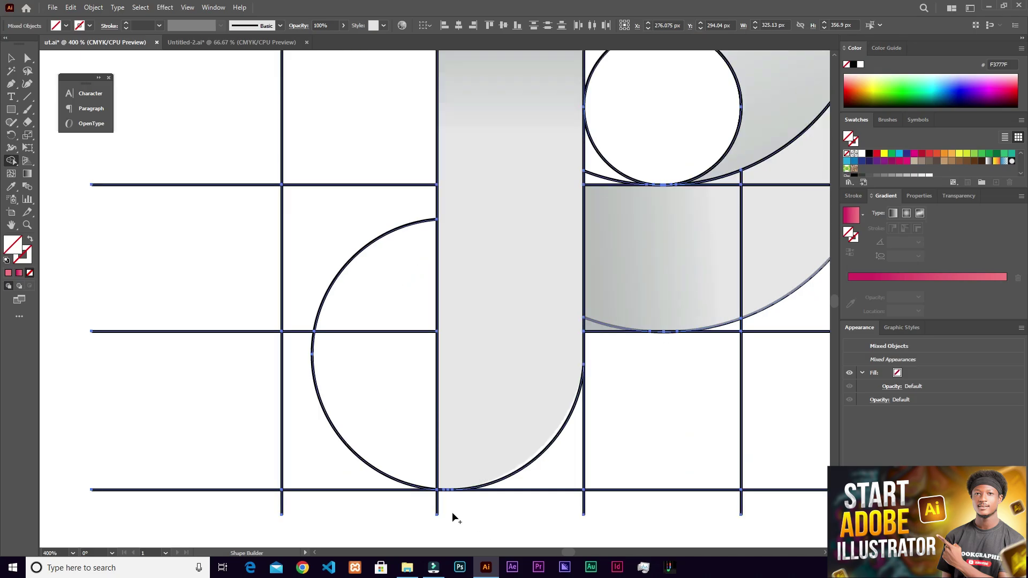
pyautogui.scroll(-2, 458, 491)
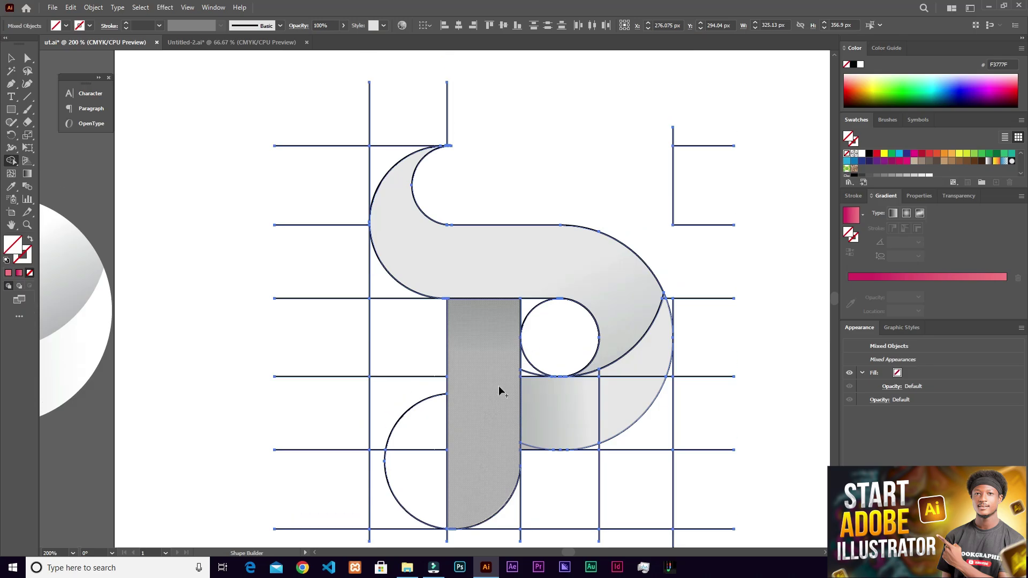
pyautogui.scroll(3, 438, 260)
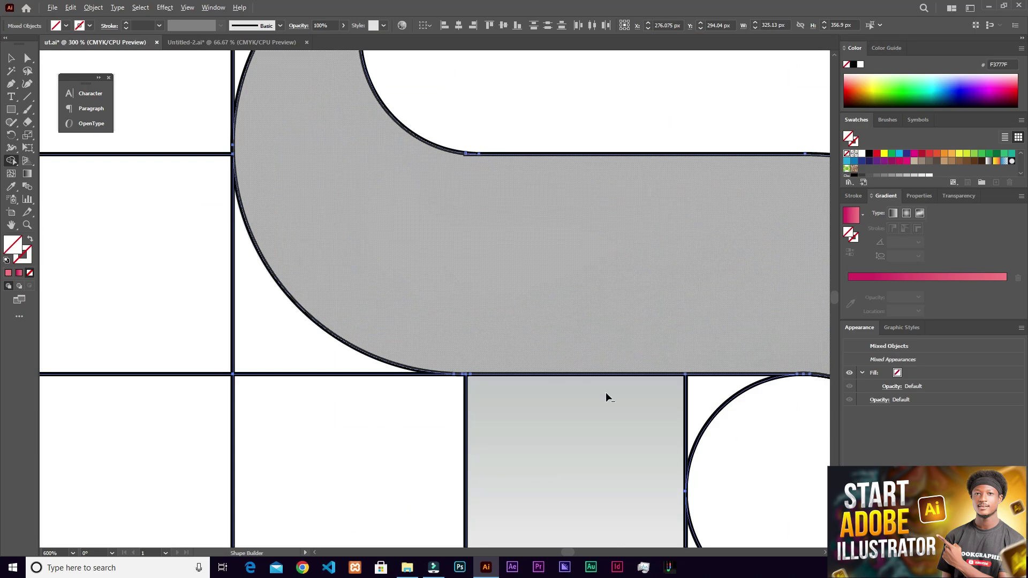
pyautogui.scroll(-3, 605, 393)
pyautogui.scroll(-1, 567, 292)
pyautogui.scroll(-1, 545, 366)
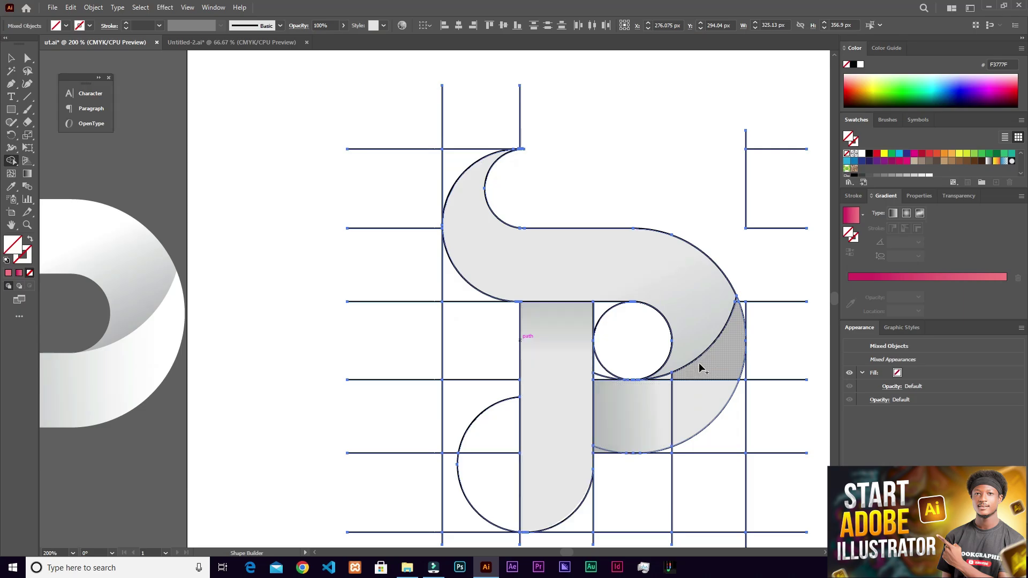
pyautogui.moveTo(701, 397); pyautogui.dragTo(804, 332)
pyautogui.moveTo(675, 345); pyautogui.dragTo(804, 331)
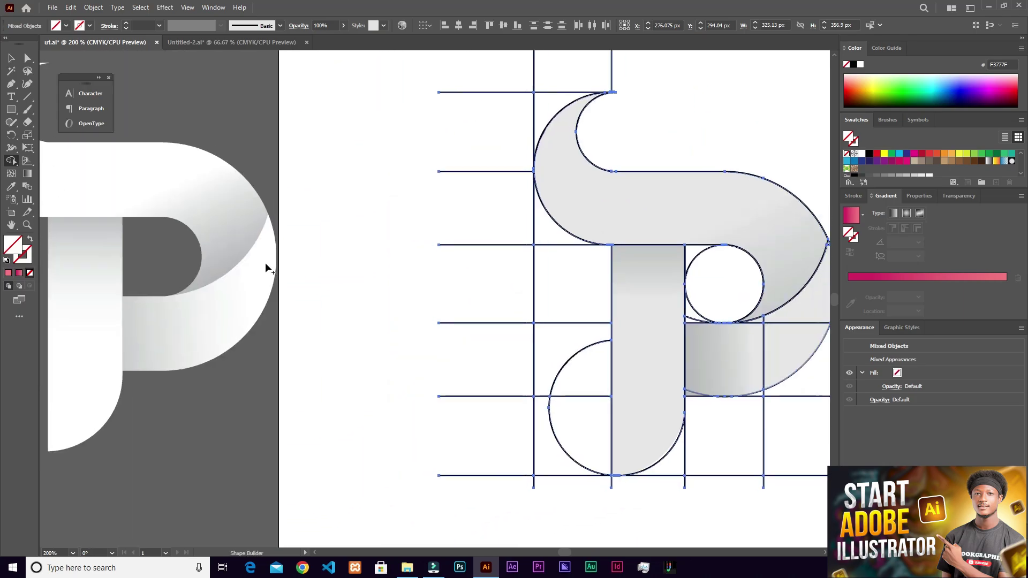
pyautogui.moveTo(631, 319); pyautogui.dragTo(328, 290)
pyautogui.scroll(3, 475, 306)
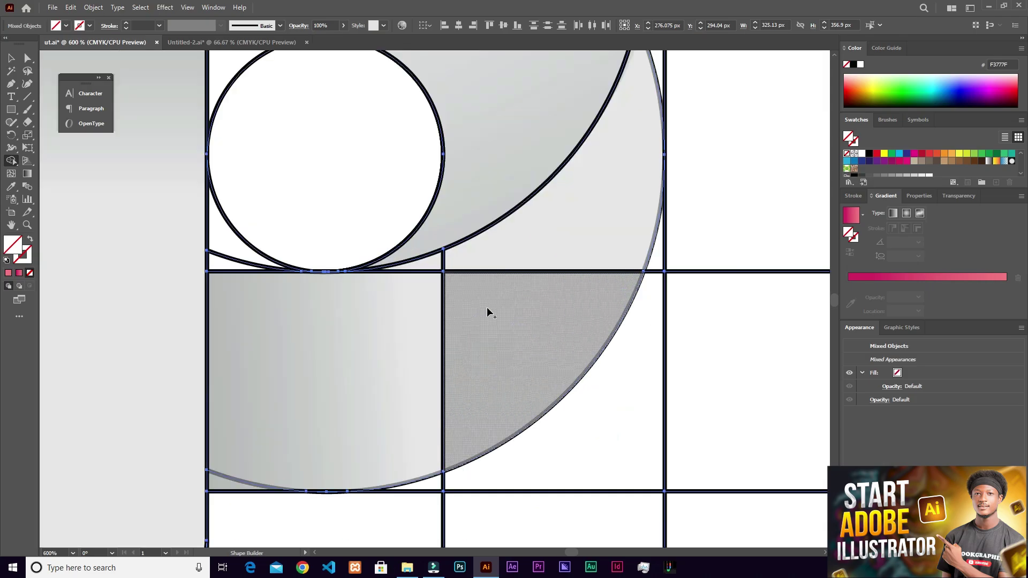
pyautogui.moveTo(579, 206)
pyautogui.mouseDown()
pyautogui.moveTo(453, 277)
pyautogui.moveTo(434, 275)
pyautogui.moveTo(473, 289)
pyautogui.mouseUp()
pyautogui.moveTo(287, 432); pyautogui.dragTo(233, 487)
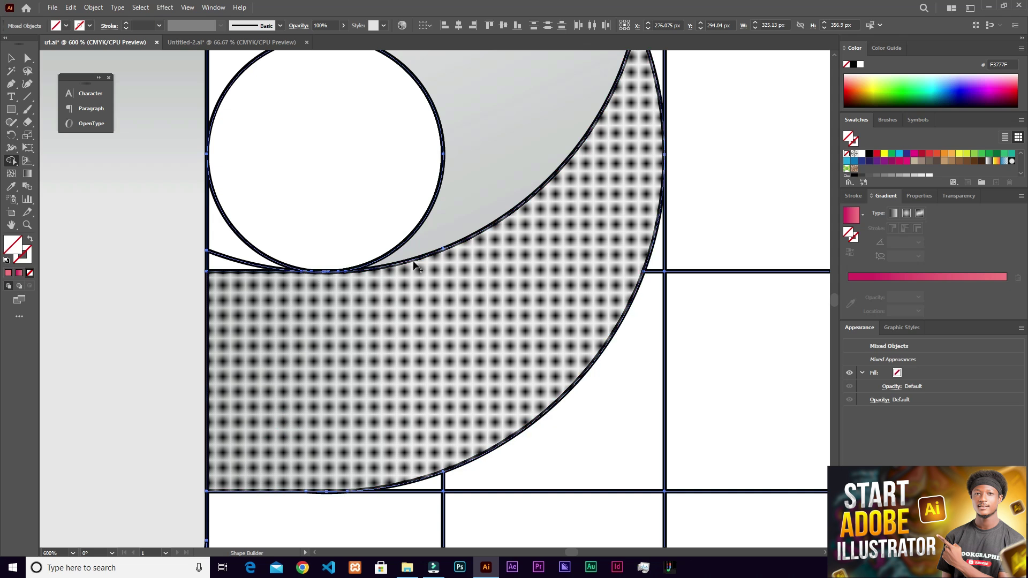
# Merge the small triangle at the outer tip of the bowl's fold into the lower bowl piece
pyautogui.moveTo(403, 304); pyautogui.dragTo(506, 418)
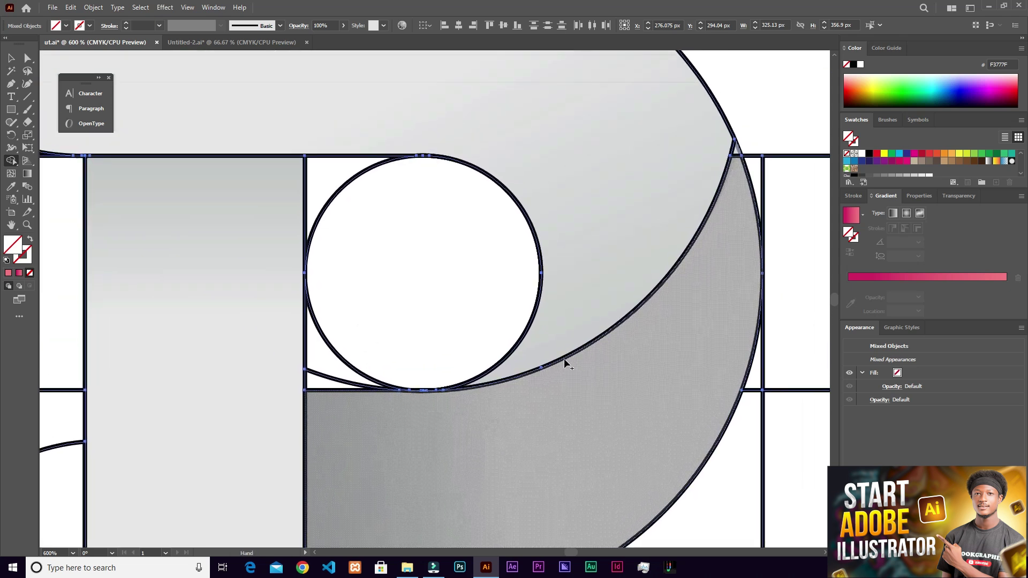
pyautogui.scroll(5, 749, 144)
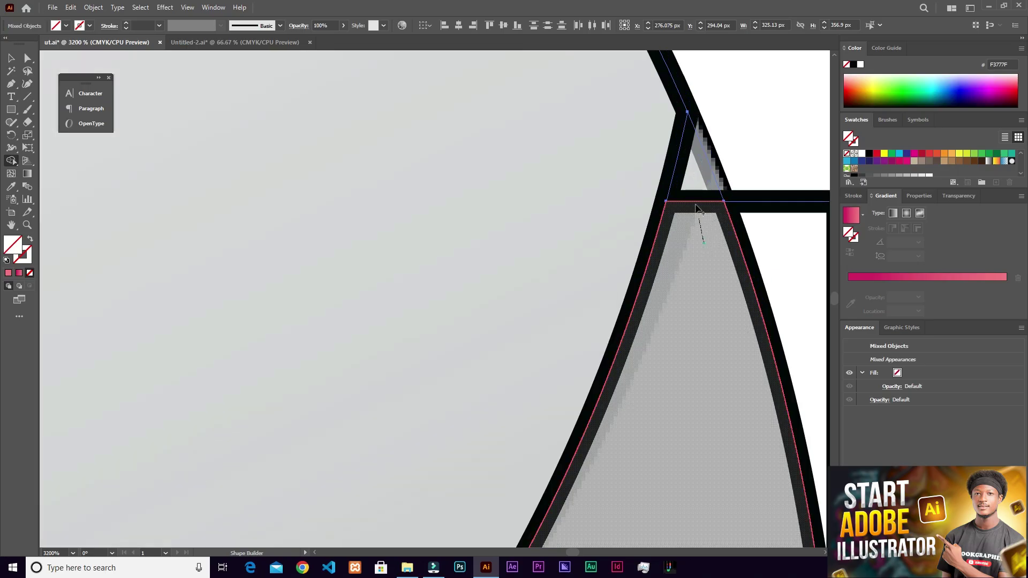
pyautogui.scroll(-6, 700, 198)
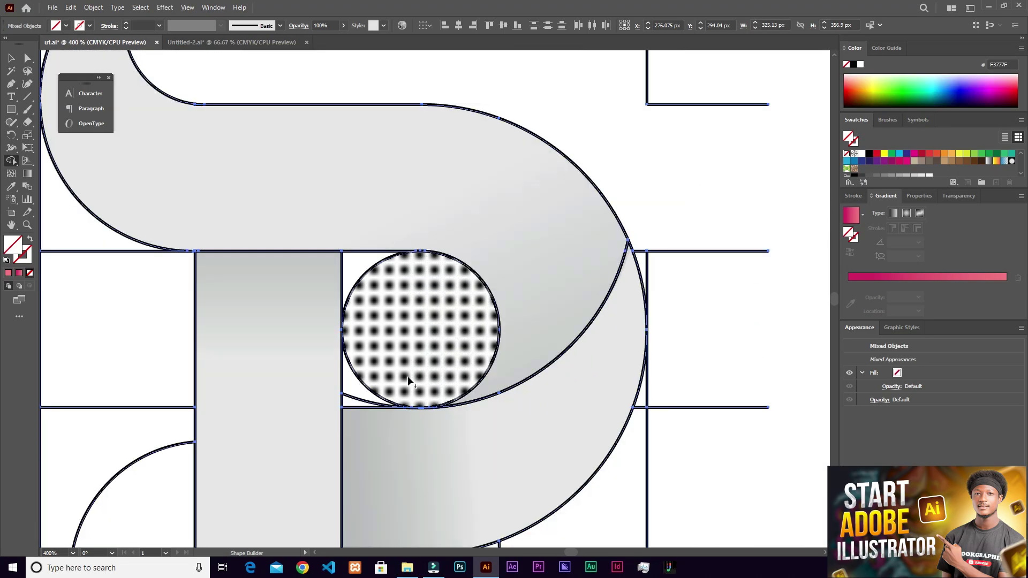
# Clear the surplus circle arcs and corner divisions inside the bowl's counter with Shape Builder, leaving a single D-shaped opening
pyautogui.scroll(1, 369, 399)
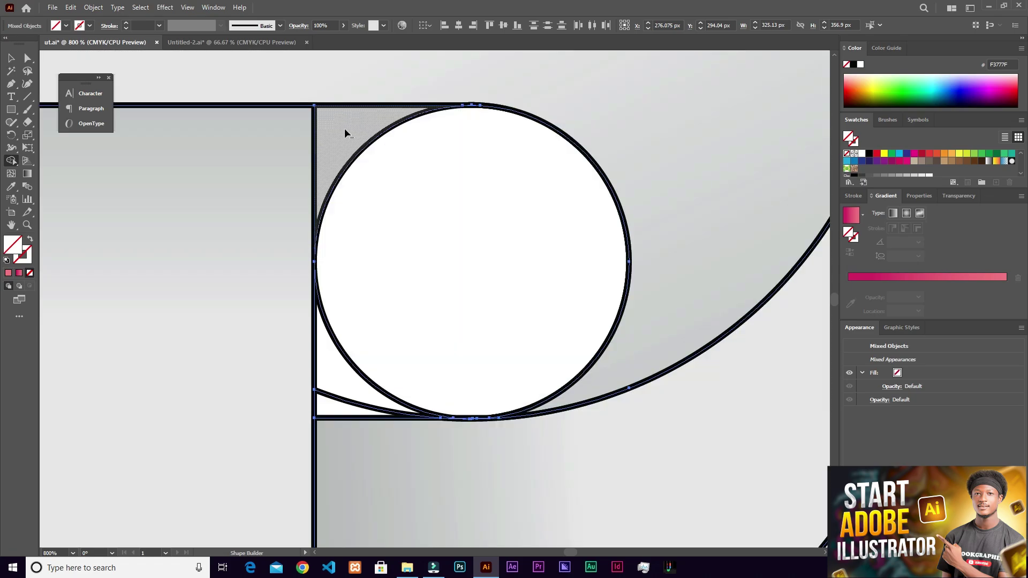
pyautogui.moveTo(345, 133)
pyautogui.mouseDown()
pyautogui.moveTo(424, 210)
pyautogui.moveTo(445, 250)
pyautogui.mouseUp()
pyautogui.moveTo(363, 327); pyautogui.dragTo(338, 410)
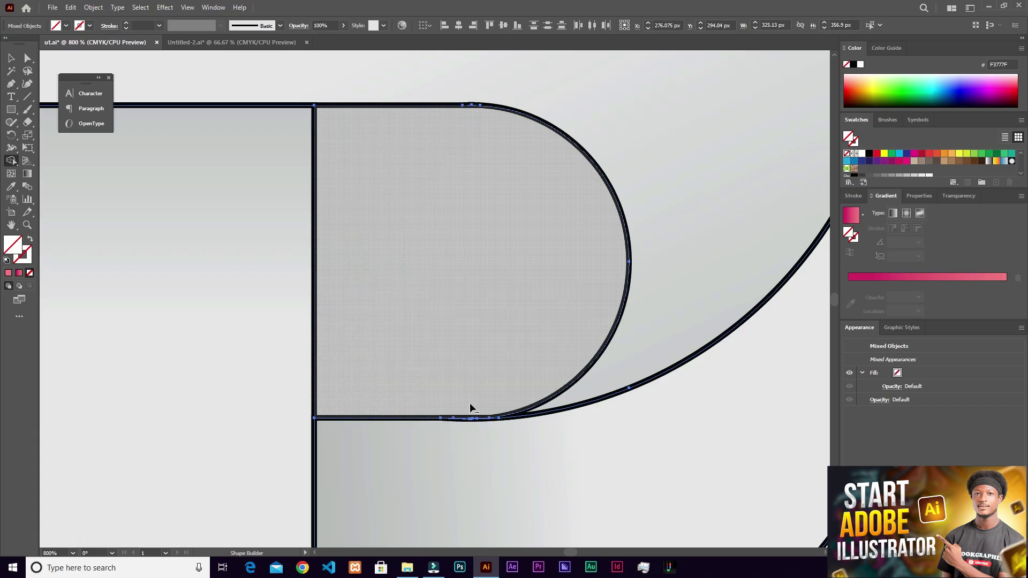
pyautogui.moveTo(516, 199)
pyautogui.mouseDown()
pyautogui.moveTo(409, 280)
pyautogui.moveTo(514, 252)
pyautogui.moveTo(431, 233)
pyautogui.mouseUp()
# Merge the tiny slivers along the counter's lower edge, where the bowl's fold tapers off, into the lower bowl piece
pyautogui.scroll(4, 496, 421)
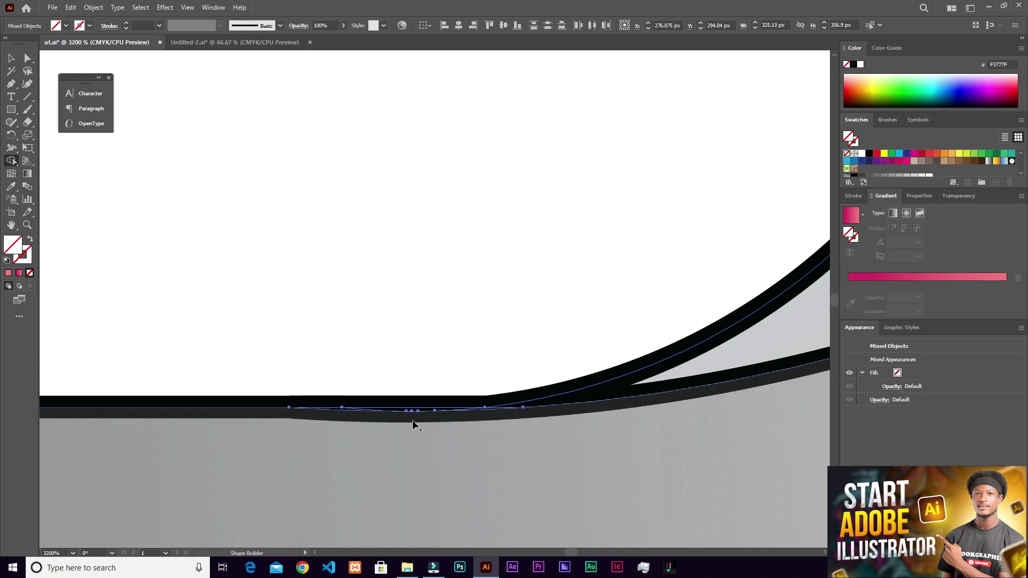
pyautogui.moveTo(411, 419); pyautogui.dragTo(417, 413)
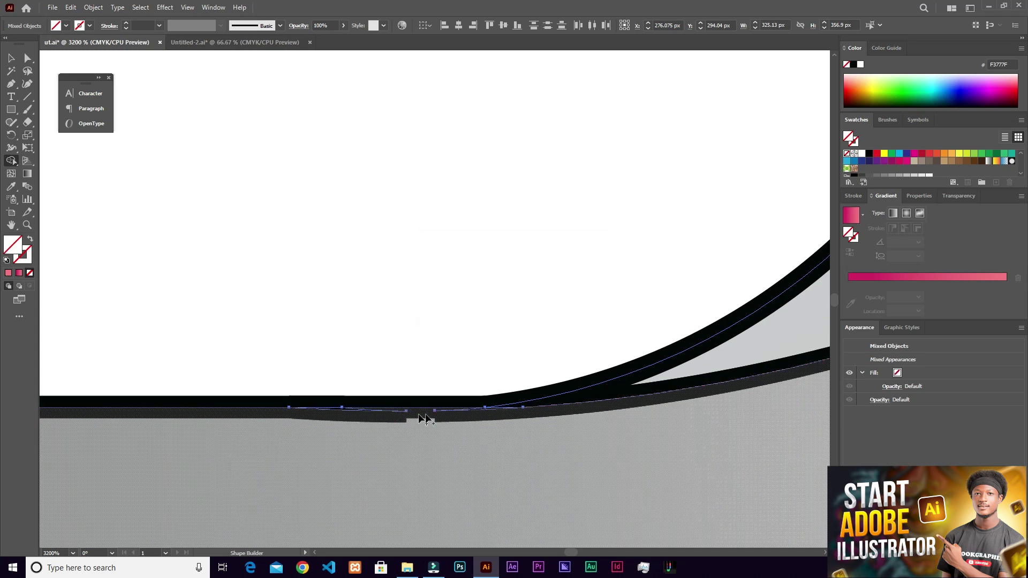
pyautogui.scroll(2, 487, 422)
pyautogui.moveTo(504, 422); pyautogui.dragTo(498, 395)
pyautogui.moveTo(286, 413)
pyautogui.mouseDown()
pyautogui.moveTo(275, 402)
pyautogui.moveTo(259, 409)
pyautogui.mouseUp()
pyautogui.scroll(-3, 289, 402)
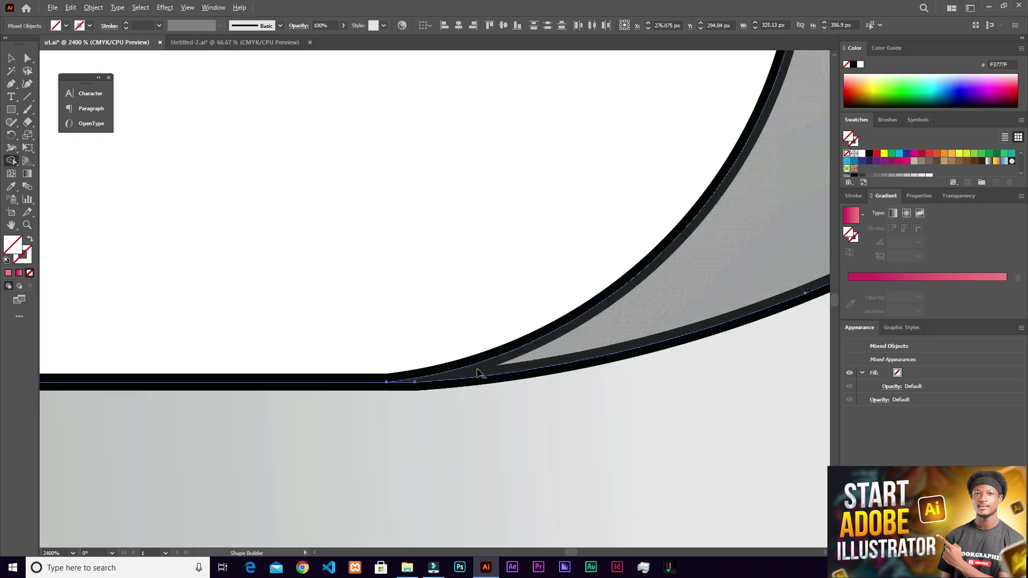
# Erase surplus grid segments around the outside of the P with Shape Builder, and clear the selection
pyautogui.scroll(-2, 479, 374)
pyautogui.scroll(-7, 557, 355)
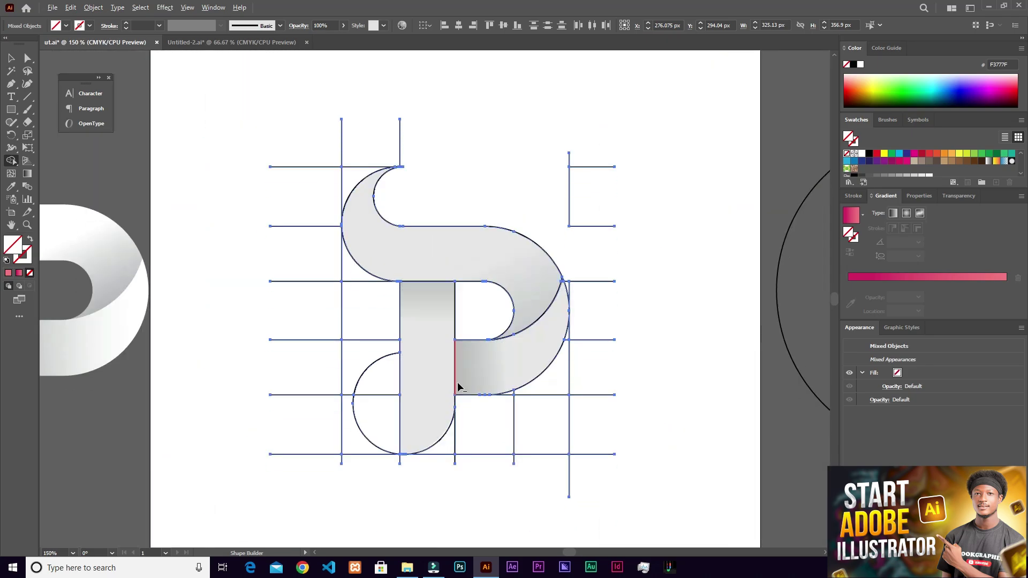
pyautogui.scroll(1, 459, 379)
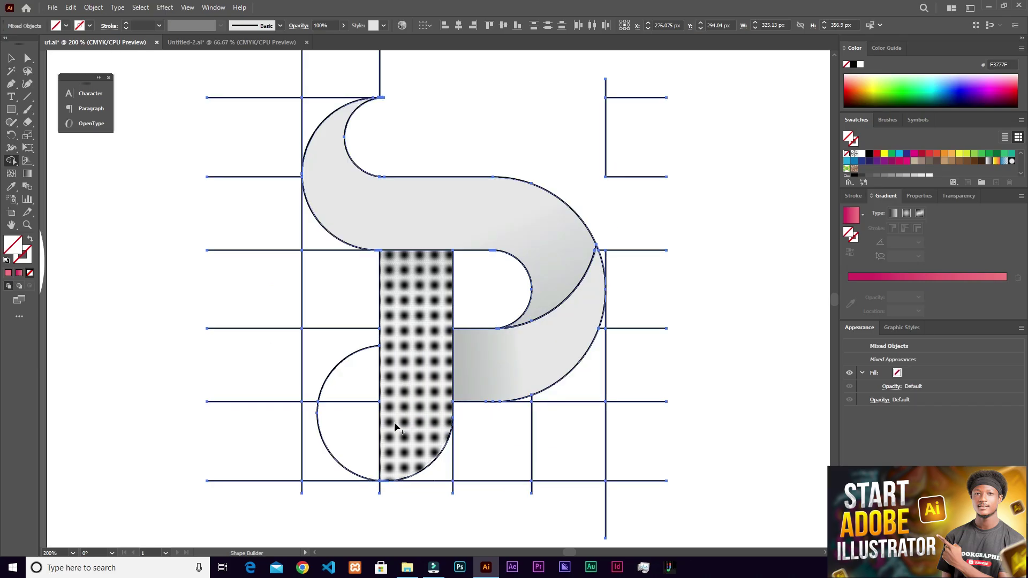
pyautogui.click(382, 407)
pyautogui.scroll(2, 409, 486)
pyautogui.scroll(-2, 410, 486)
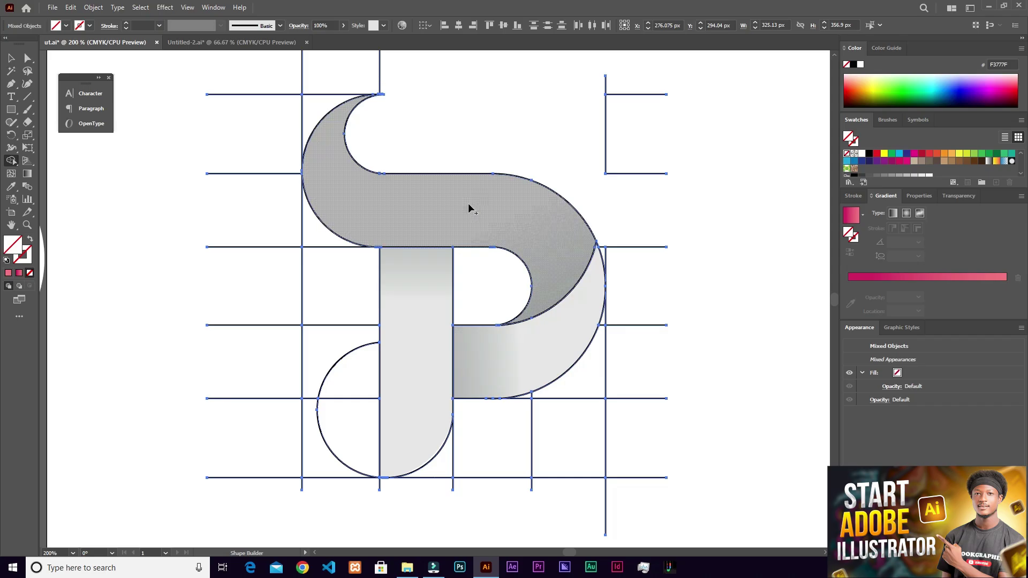
pyautogui.scroll(-1, 465, 208)
pyautogui.moveTo(587, 113)
pyautogui.mouseDown()
pyautogui.moveTo(609, 324)
pyautogui.moveTo(577, 391)
pyautogui.moveTo(482, 430)
pyautogui.mouseUp()
pyautogui.moveTo(322, 355); pyautogui.dragTo(383, 133)
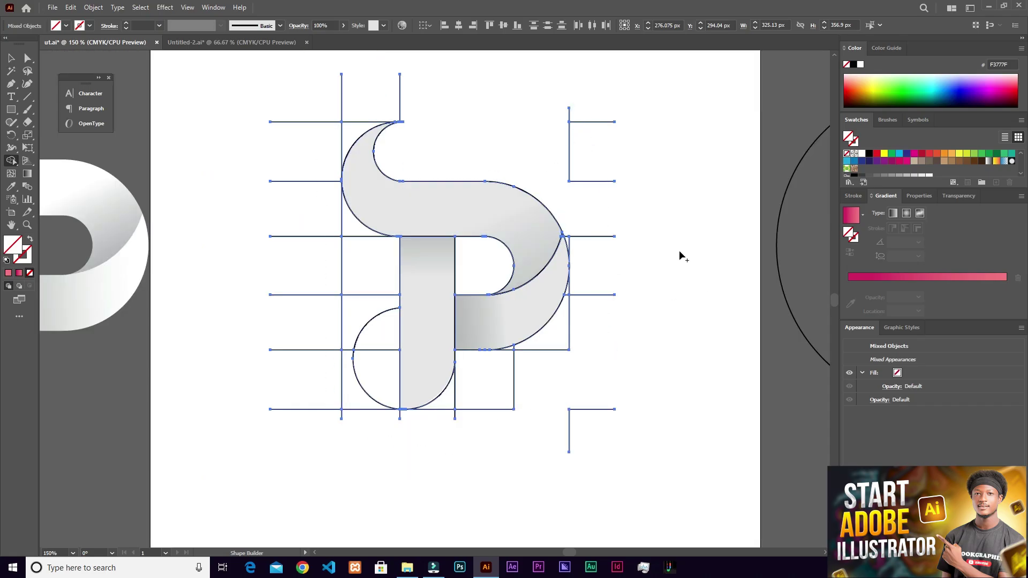
pyautogui.click(513, 296)
pyautogui.click(12, 57)
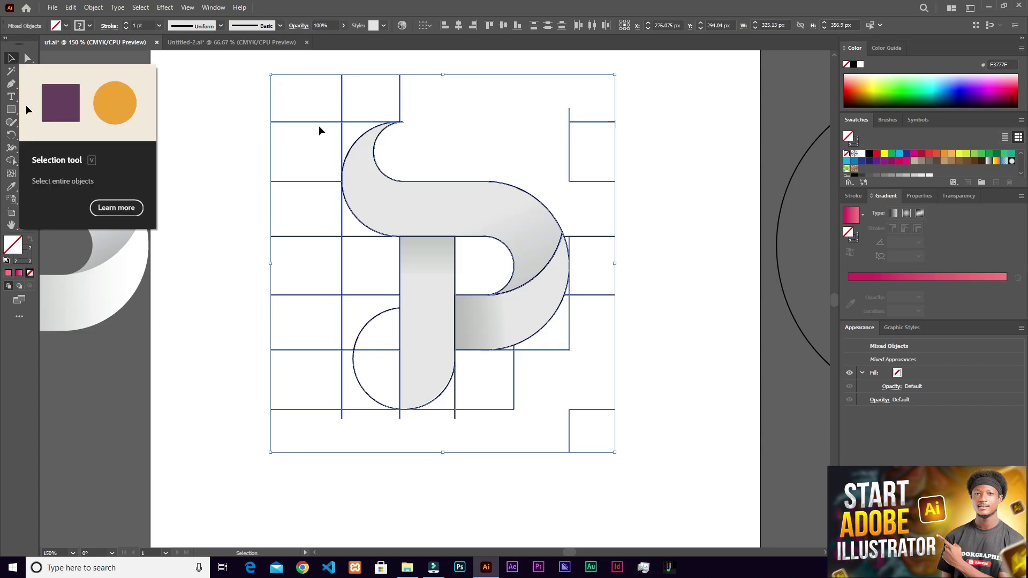
pyautogui.click(656, 177)
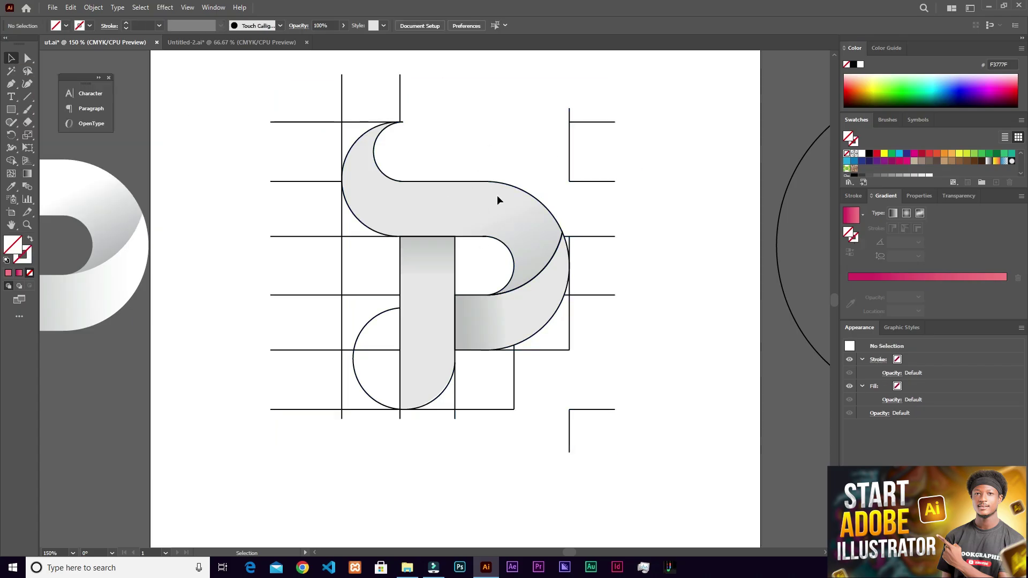
pyautogui.moveTo(491, 182); pyautogui.dragTo(637, 124)
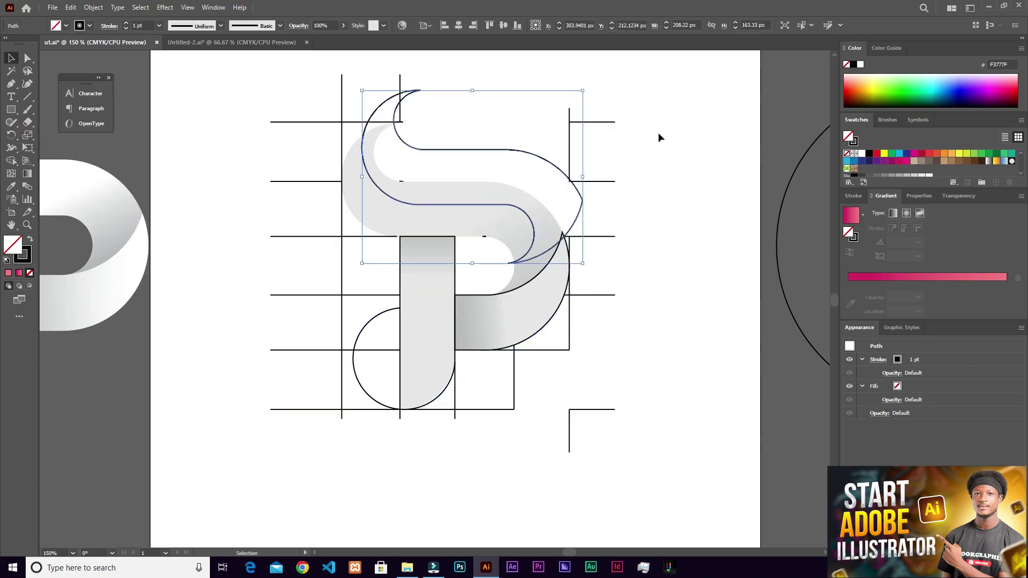
pyautogui.moveTo(454, 300); pyautogui.dragTo(492, 321)
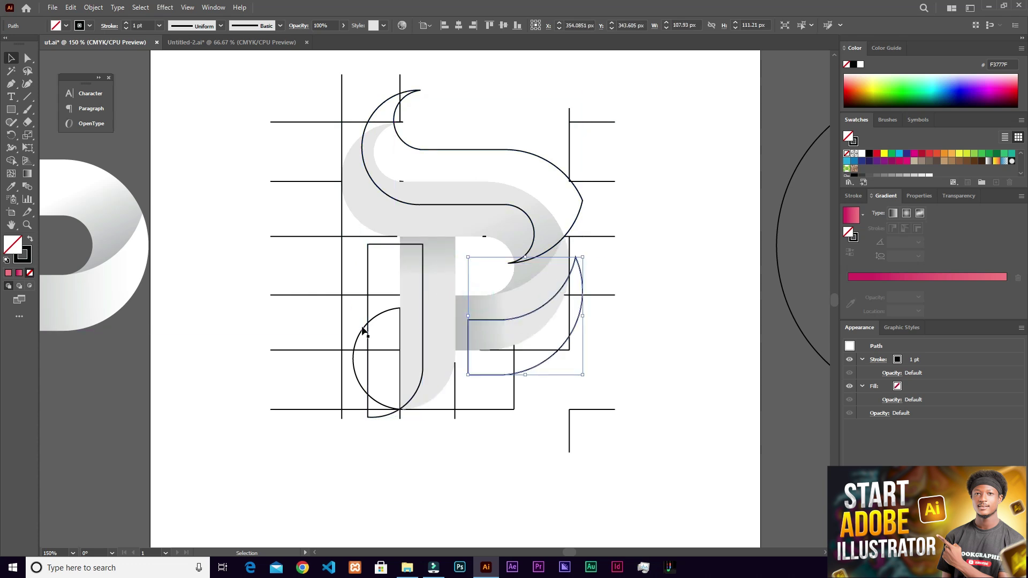
pyautogui.hotkey('ctrl', 'z')
pyautogui.hotkey('ctrl', 'z')
pyautogui.hotkey('ctrl', 'z')
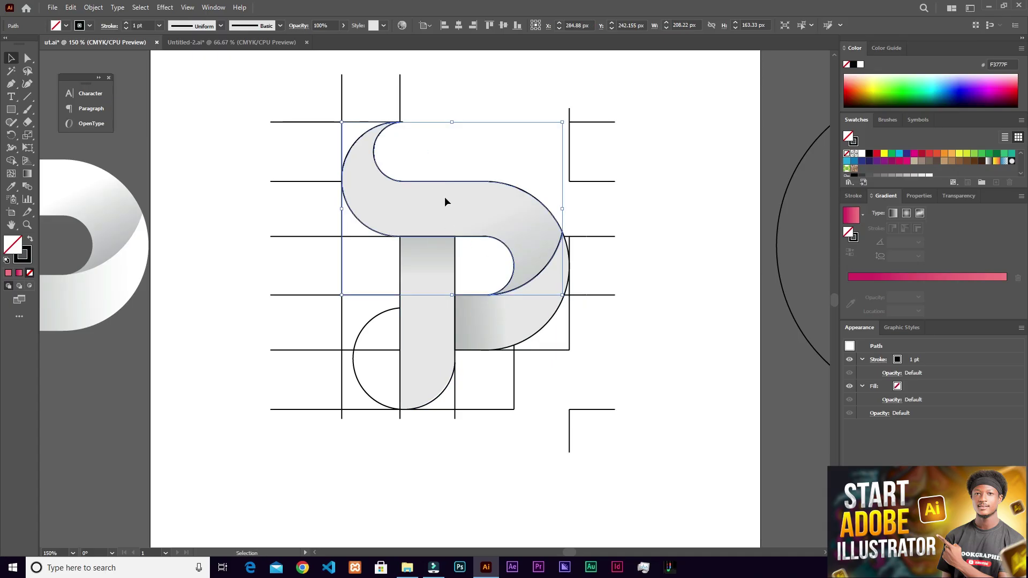
# Move the three P ribbon outlines together clear of the grid and delete all the leftover construction lines
pyautogui.keyDown('shift'); pyautogui.click(399, 277); pyautogui.keyUp('shift')
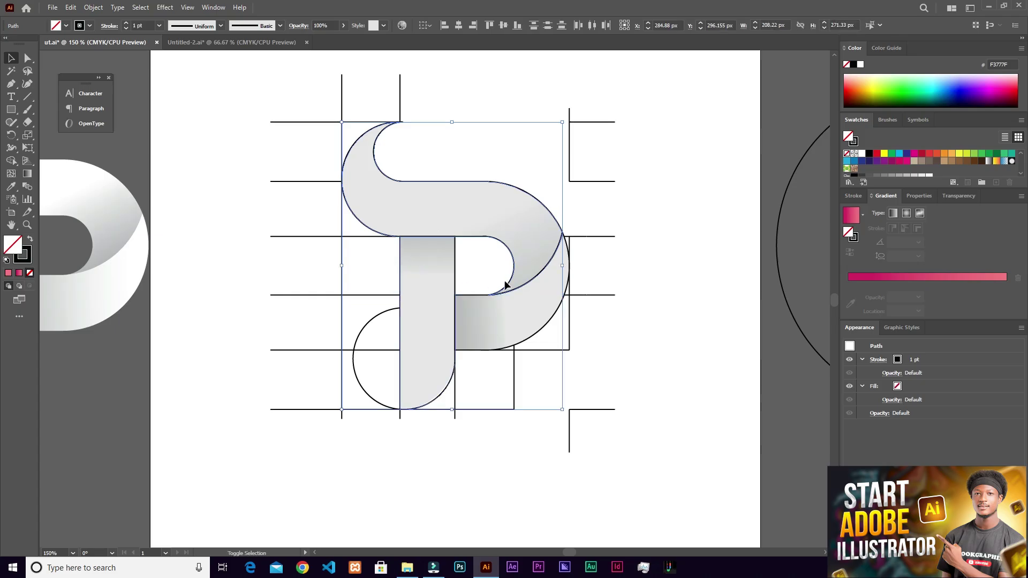
pyautogui.keyDown('shift'); pyautogui.click(532, 336); pyautogui.keyUp('shift')
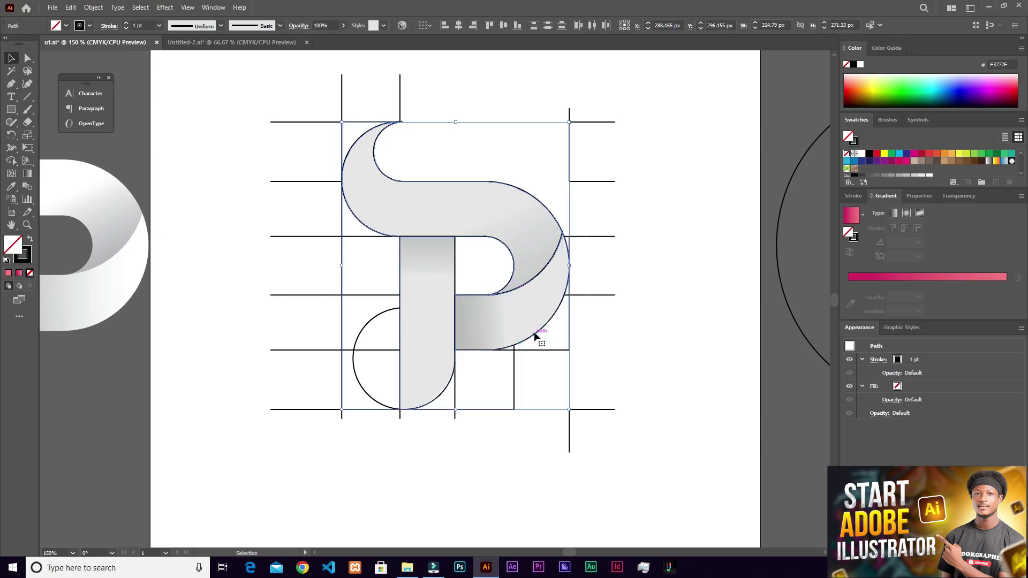
pyautogui.hotkey('ctrl', '-')
pyautogui.hotkey('ctrl', '-')
pyautogui.moveTo(535, 334); pyautogui.dragTo(663, 440)
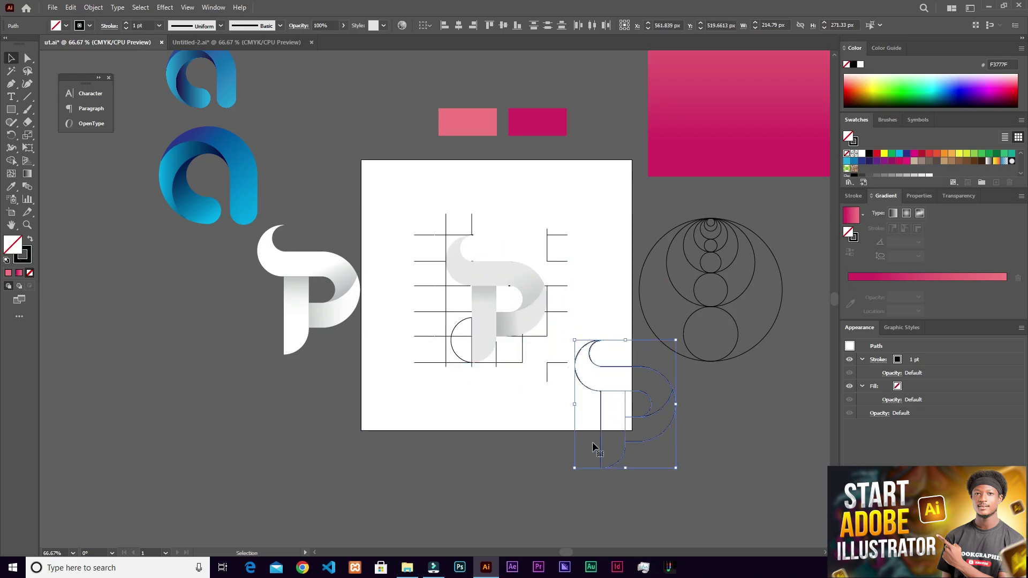
pyautogui.moveTo(424, 244); pyautogui.dragTo(553, 383)
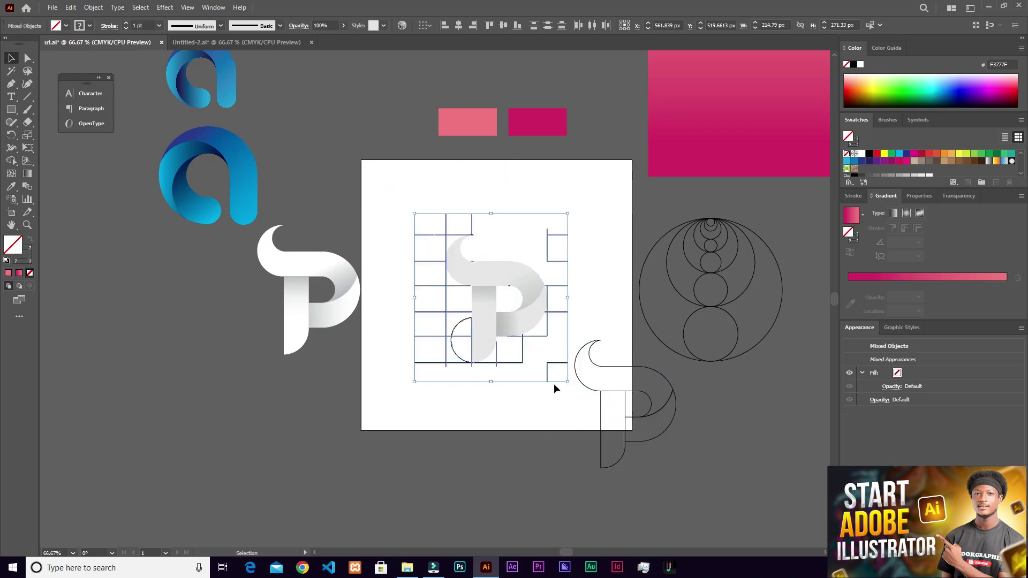
pyautogui.press('Delete')
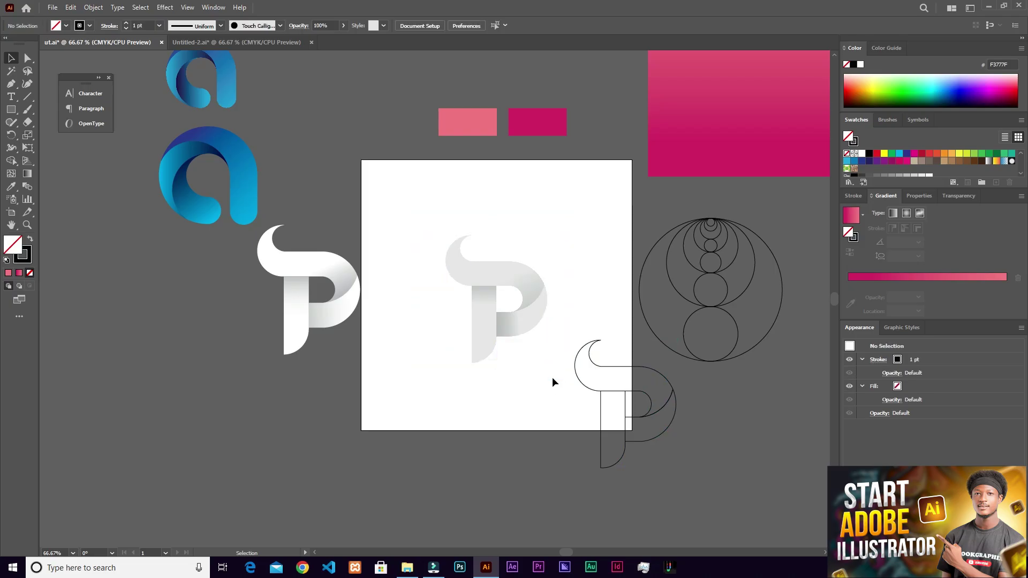
# Move the three ribbon outlines back onto the artboard, over the faded P template
pyautogui.scroll(2, 535, 335)
pyautogui.moveTo(592, 361); pyautogui.dragTo(461, 271)
pyautogui.scroll(-1, 508, 296)
pyautogui.click(586, 208)
pyautogui.moveTo(613, 202); pyautogui.dragTo(601, 293)
pyautogui.scroll(-2, 506, 325)
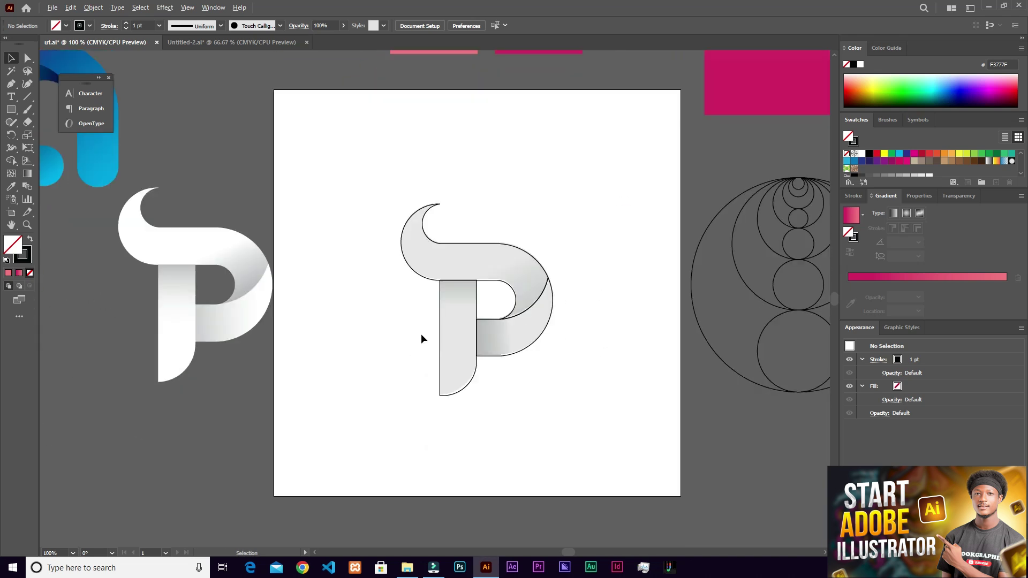
# Scale the pink gradient rectangle to about 604 by 447 px and shift it partly off the artboard, exposing most of the P template
pyautogui.scroll(-1, 345, 266)
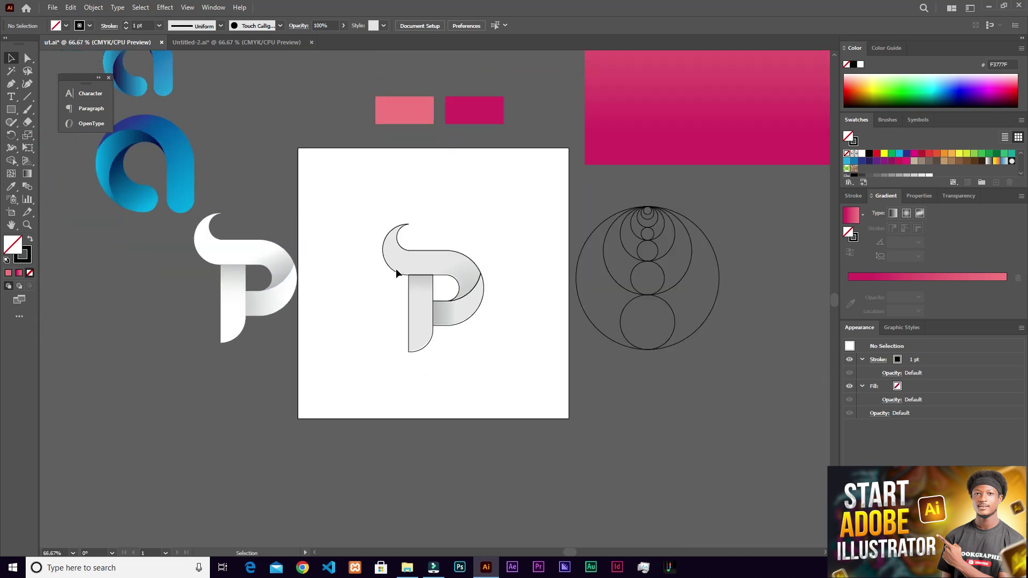
pyautogui.scroll(1, 397, 276)
pyautogui.moveTo(682, 96); pyautogui.dragTo(404, 329)
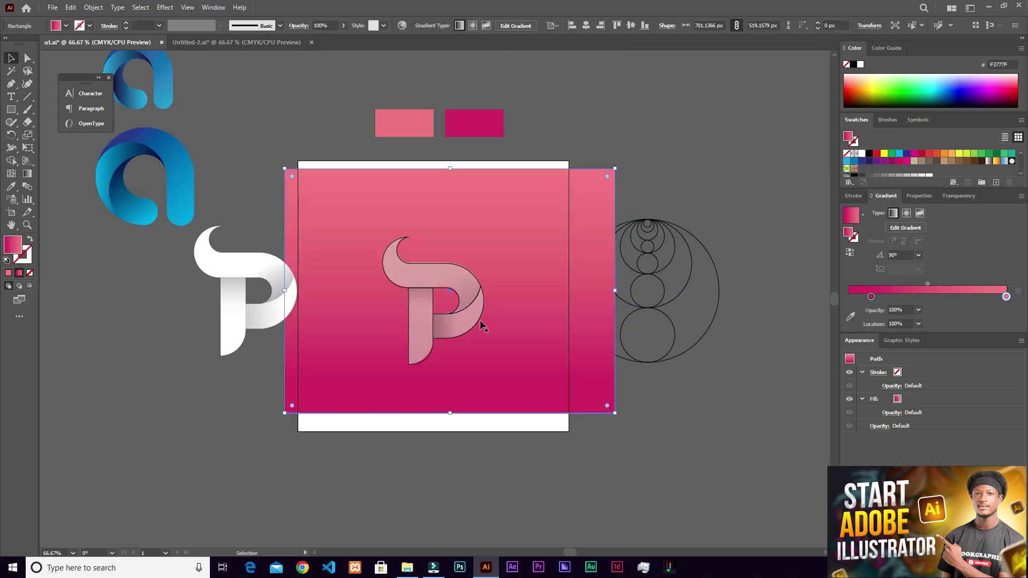
pyautogui.moveTo(616, 292); pyautogui.dragTo(567, 321)
pyautogui.moveTo(509, 301); pyautogui.dragTo(652, 206)
# Unlock all locked artwork and delete the faded P template beneath the outlines
pyautogui.click(93, 8)
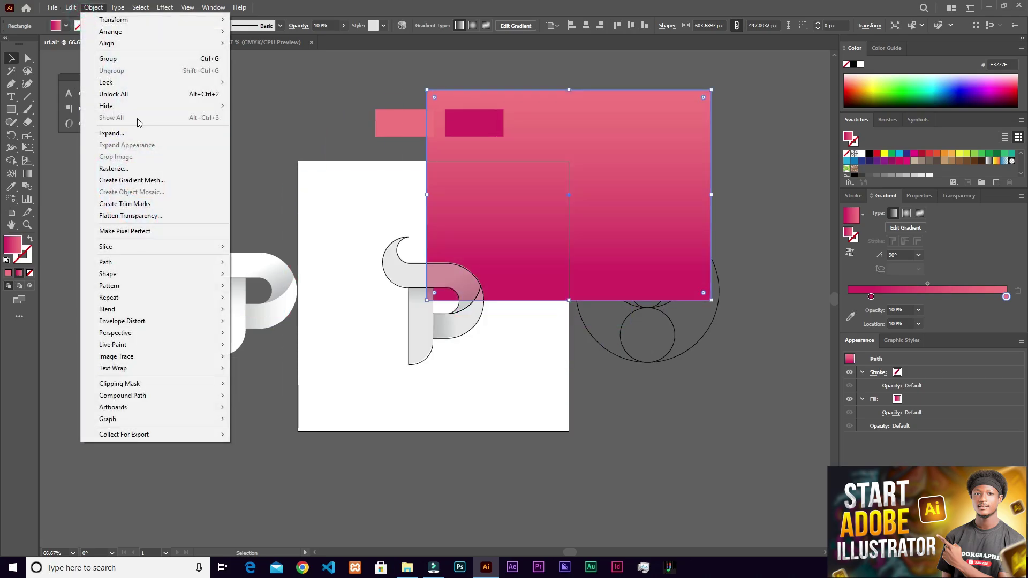
pyautogui.click(137, 95)
pyautogui.click(319, 454)
pyautogui.moveTo(362, 351); pyautogui.dragTo(363, 356)
pyautogui.press('Delete')
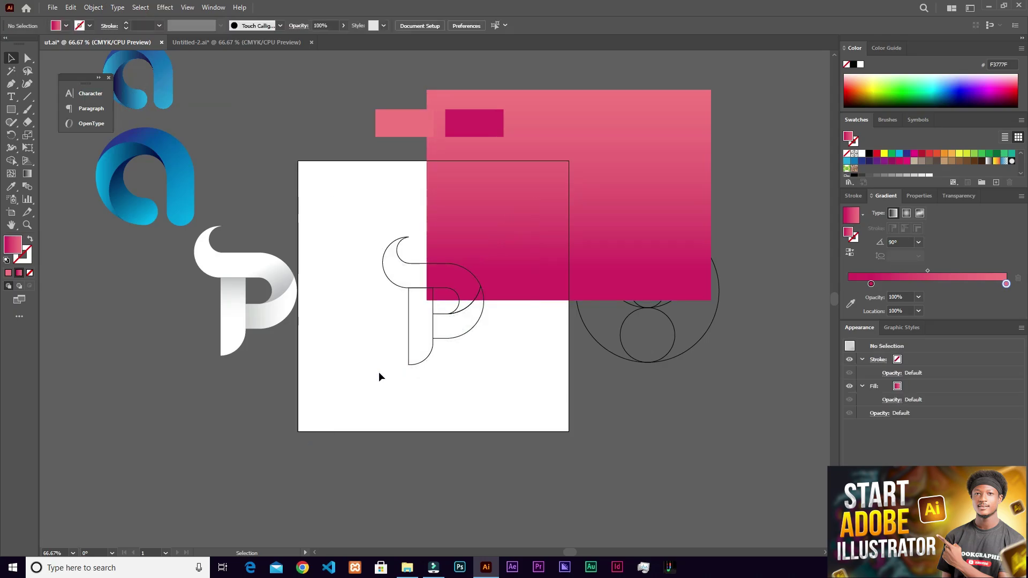
# Centre the pink gradient rectangle behind the P outlines on the artboard and lock it in place
pyautogui.moveTo(625, 178); pyautogui.dragTo(536, 267)
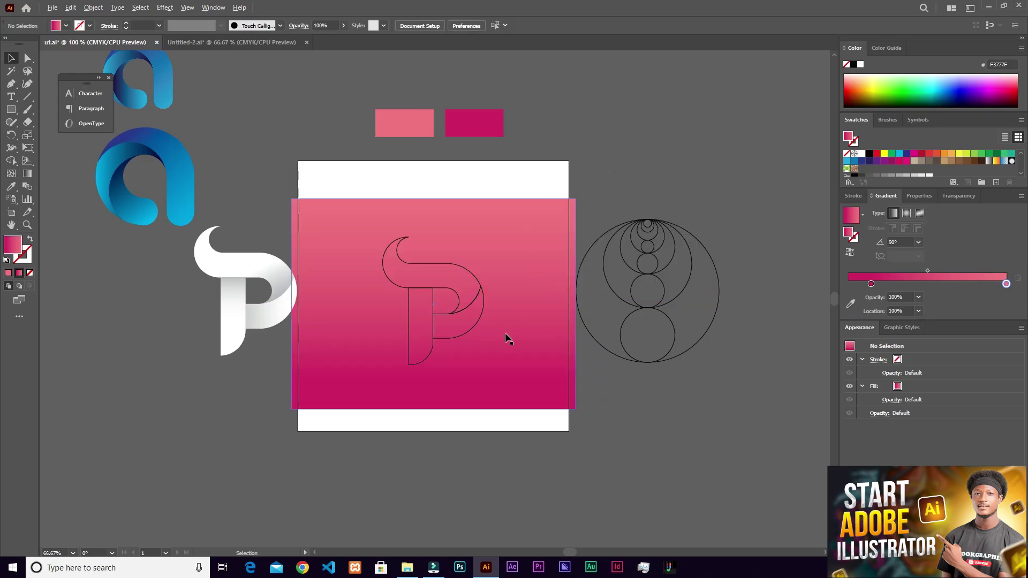
pyautogui.hotkey('ctrl', '=')
pyautogui.click(69, 8)
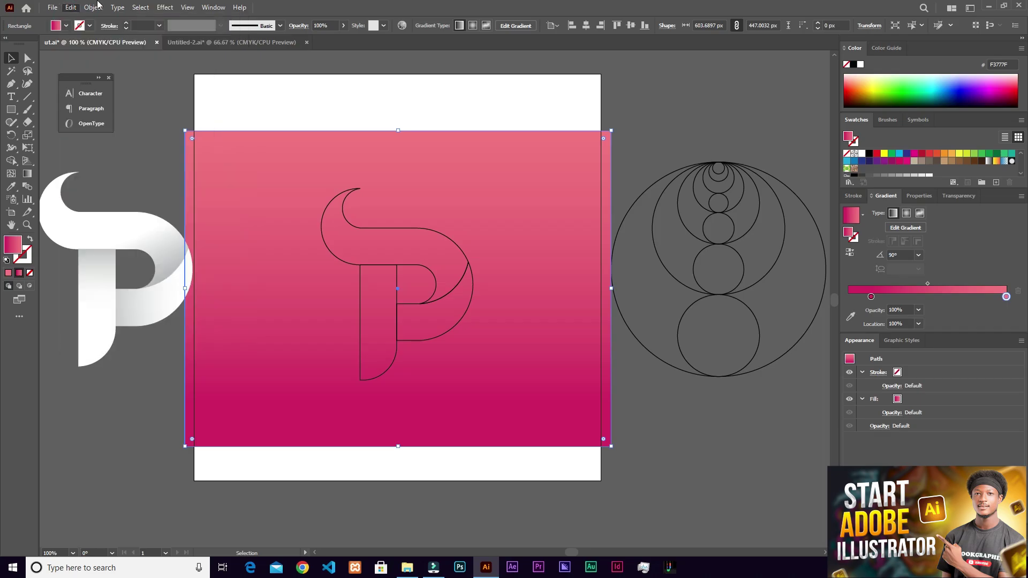
pyautogui.click(93, 7)
pyautogui.moveTo(115, 86)
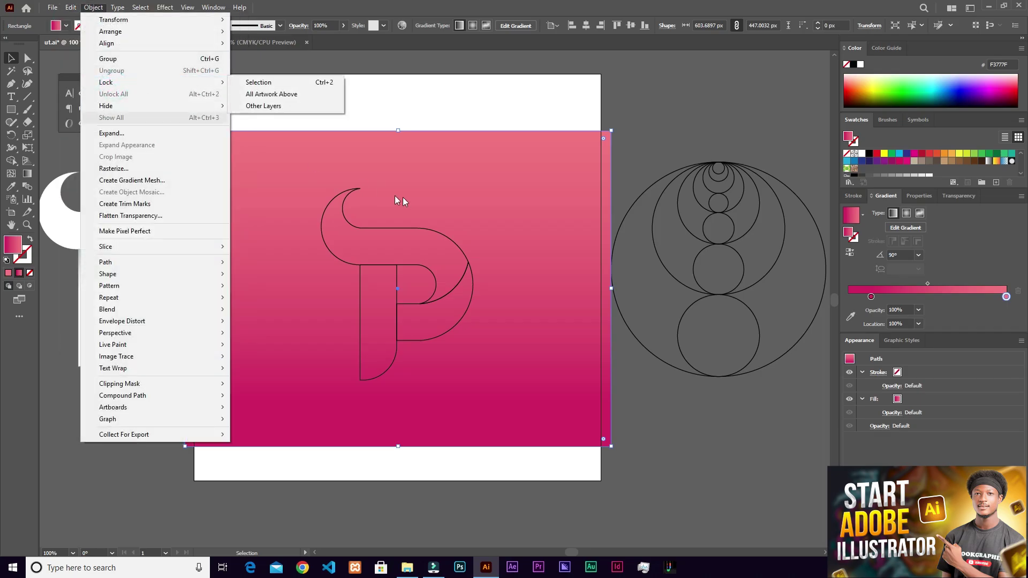
pyautogui.click(239, 84)
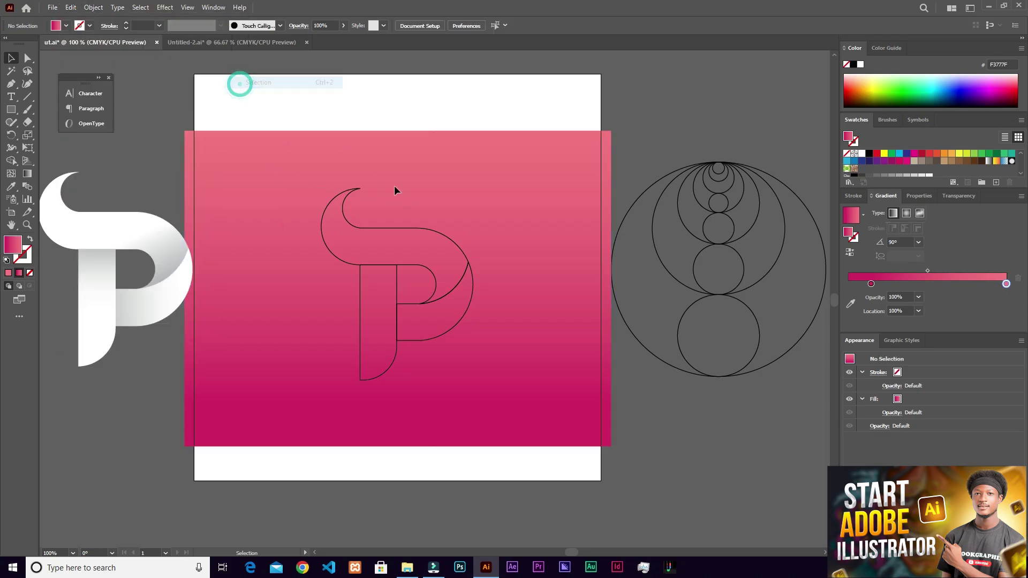
# Swap the fill and stroke of the upper ribbon piece, giving it a solid black fill without an outline
pyautogui.scroll(1, 326, 314)
pyautogui.scroll(-1, 332, 307)
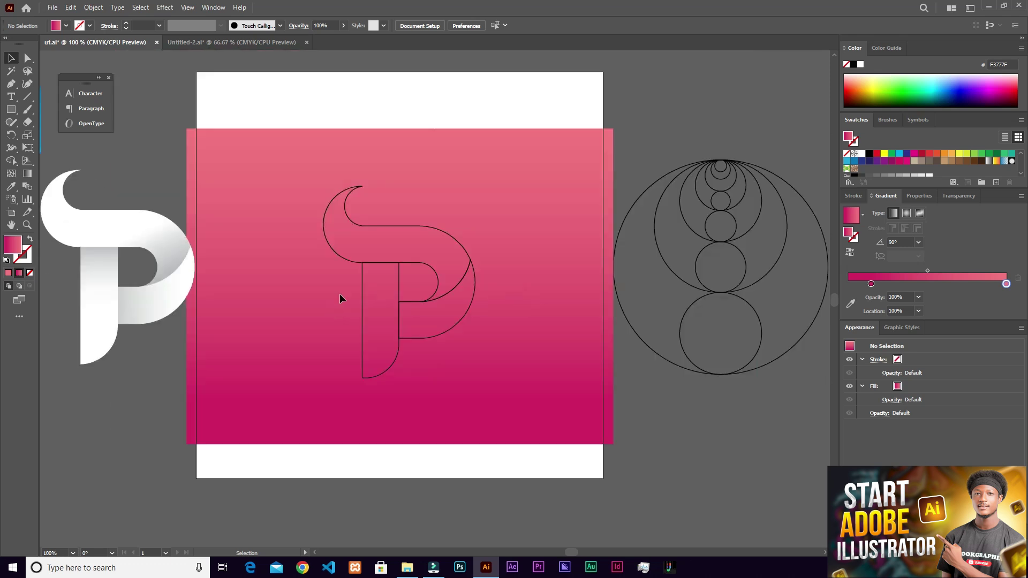
pyautogui.click(395, 226)
pyautogui.click(27, 261)
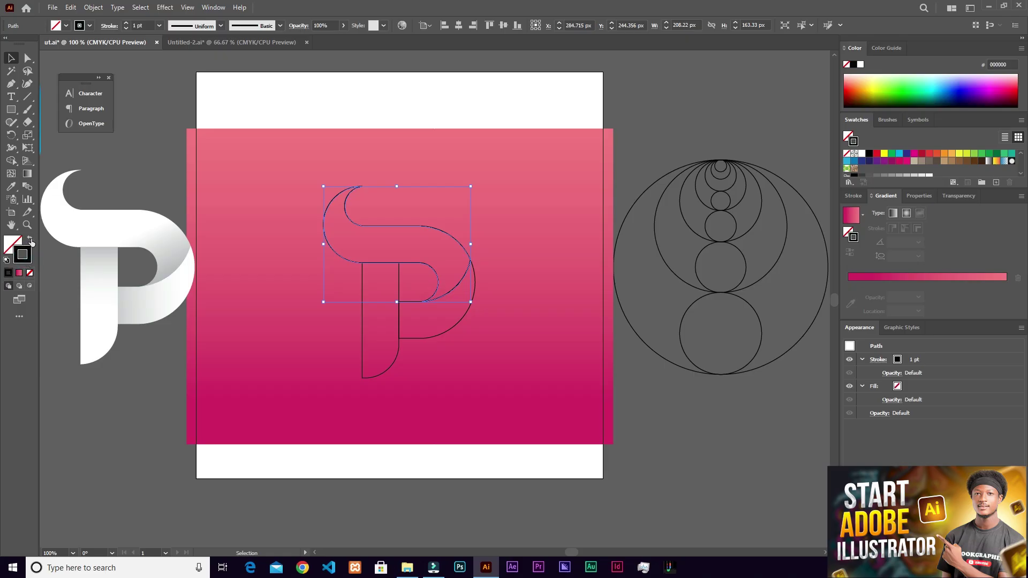
pyautogui.click(30, 241)
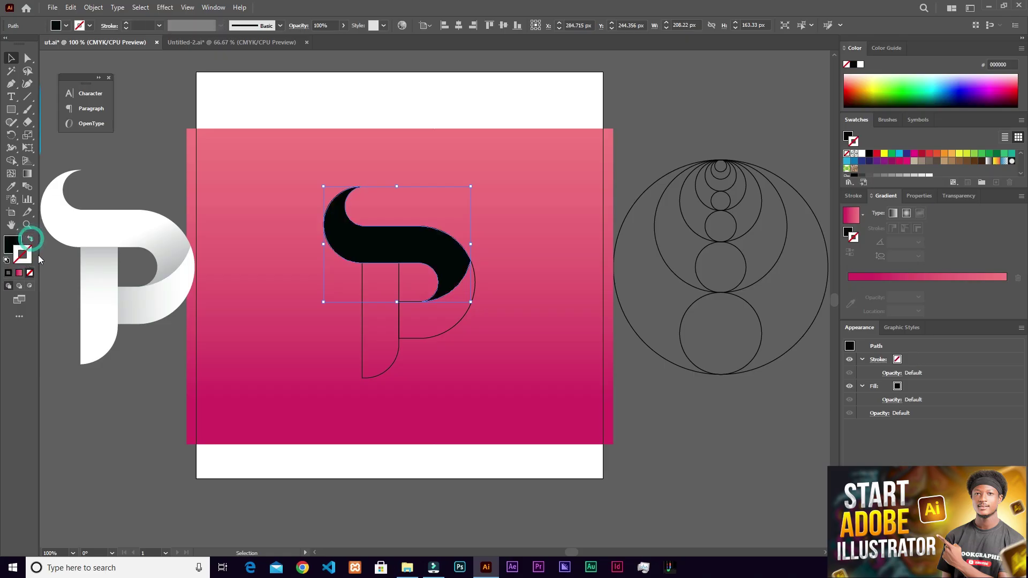
pyautogui.click(5, 245)
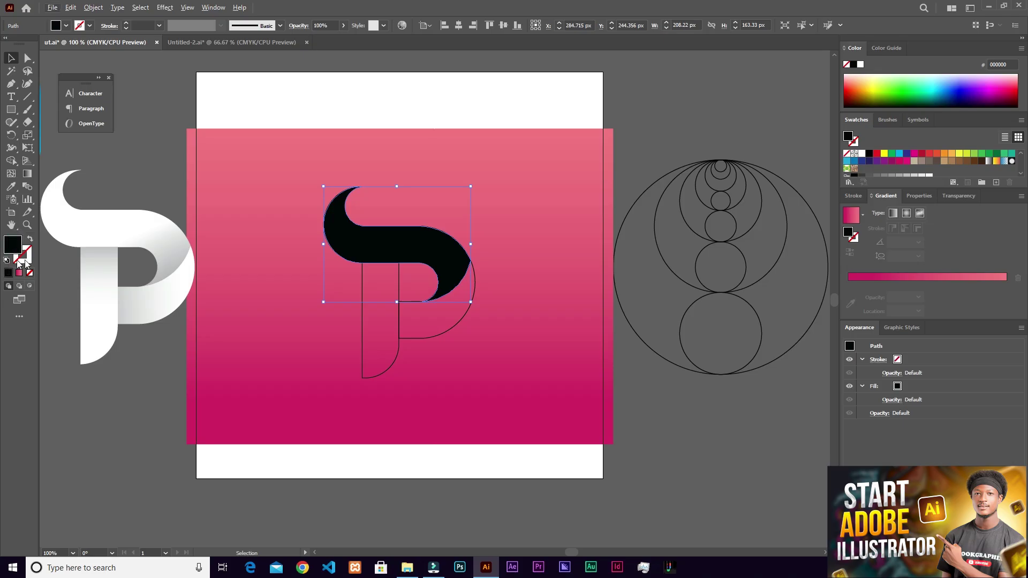
# Apply the pink linear gradient as the fill of the upper ribbon piece
pyautogui.moveTo(184, 230); pyautogui.dragTo(273, 244)
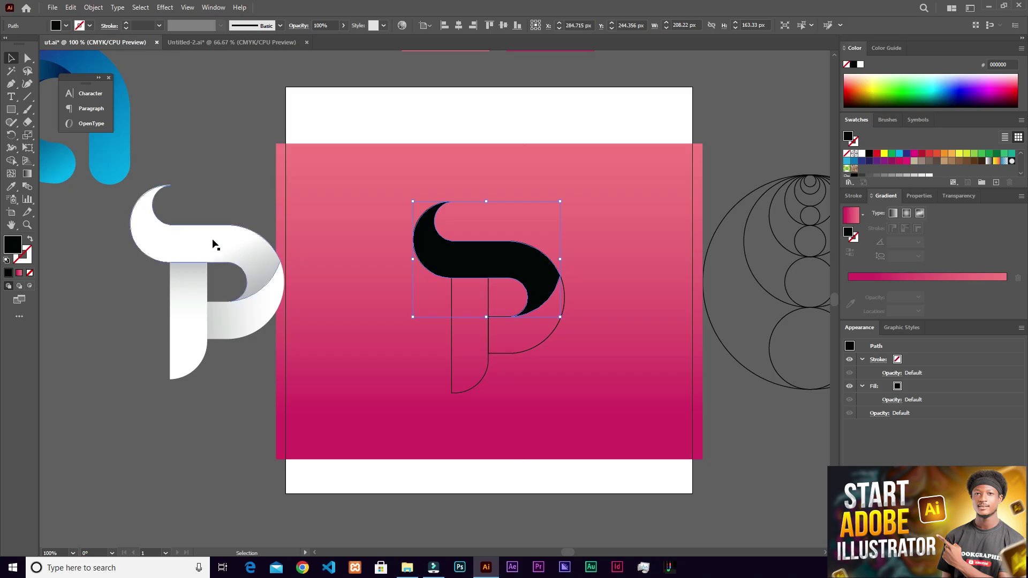
pyautogui.scroll(1, 252, 278)
pyautogui.scroll(-1, 231, 258)
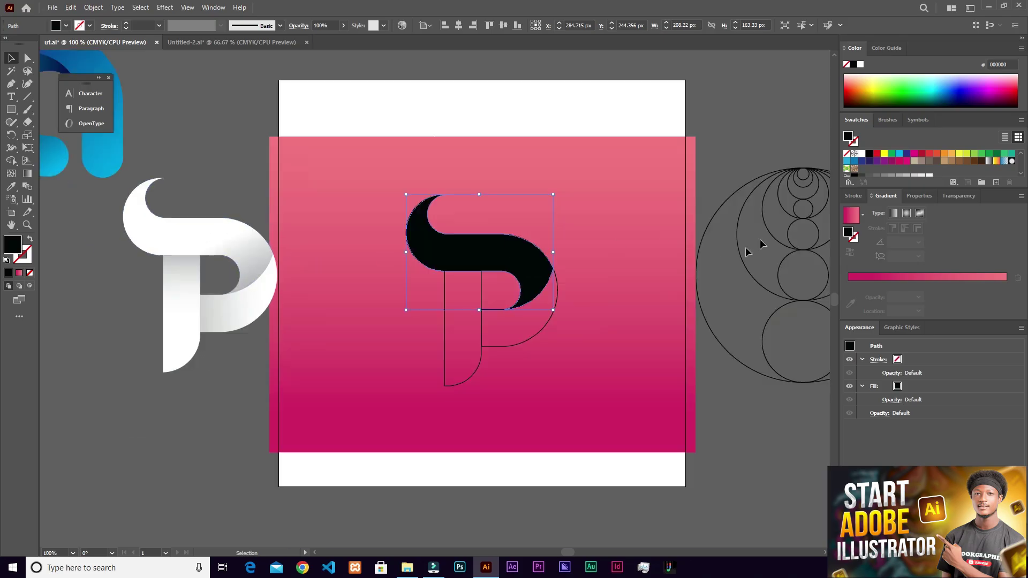
pyautogui.click(946, 278)
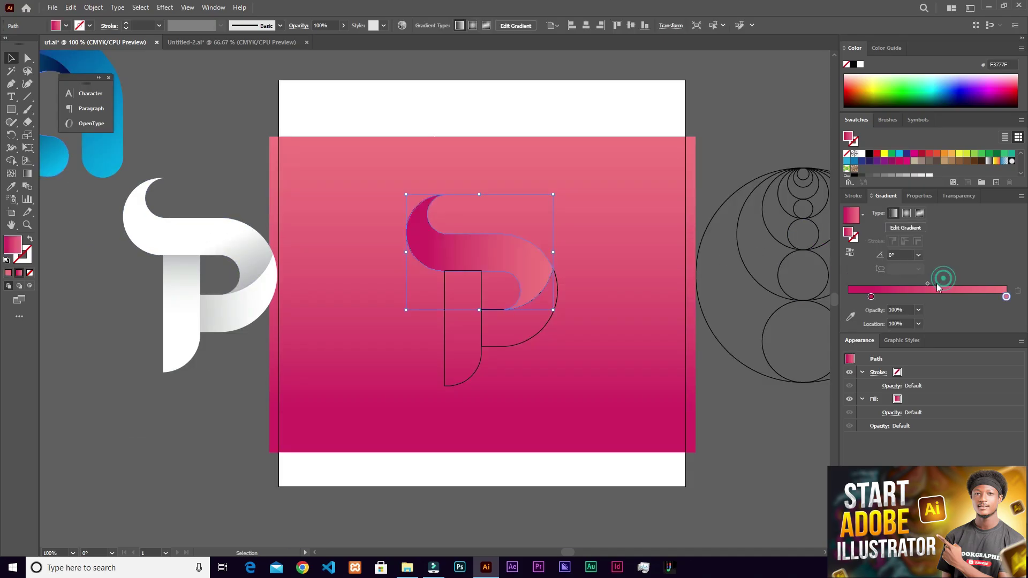
pyautogui.click(216, 9)
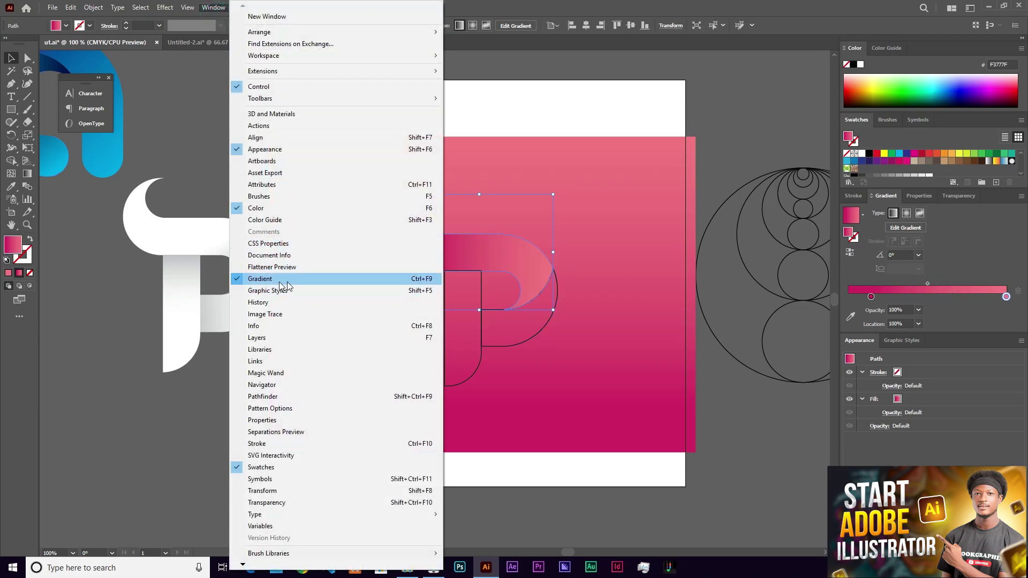
pyautogui.click(971, 264)
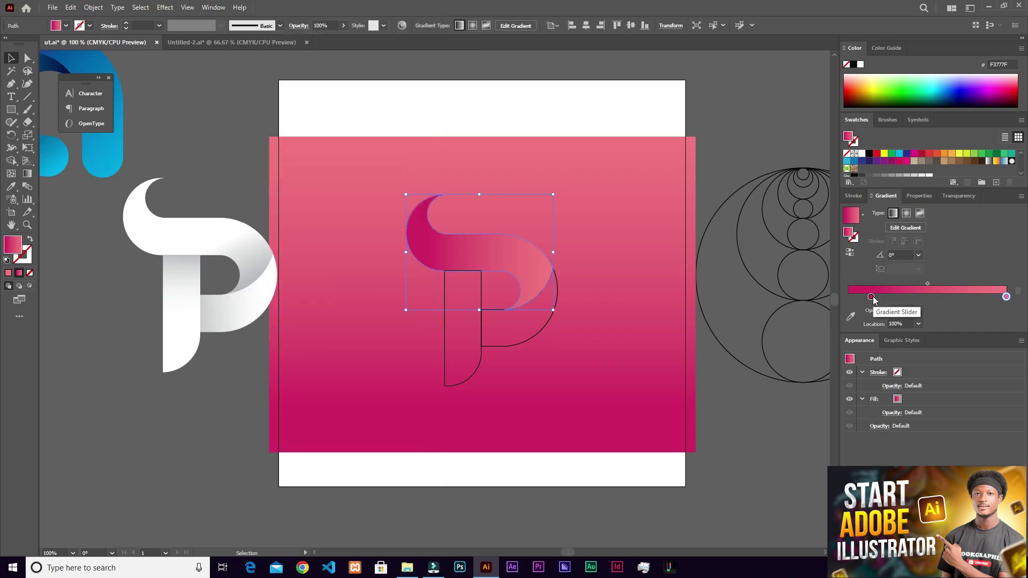
# Recolour the upper ribbon piece's gradient, with near-white F1F2F2 at the 0% stop and light grey D1D3D4 at the 100% stop
pyautogui.moveTo(872, 303); pyautogui.dragTo(849, 306)
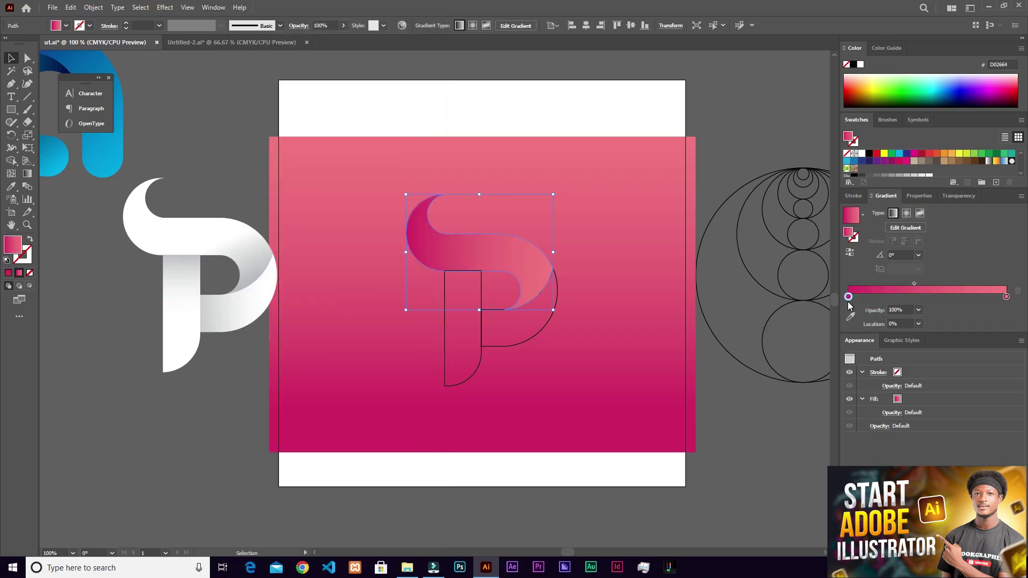
pyautogui.doubleClick(849, 297)
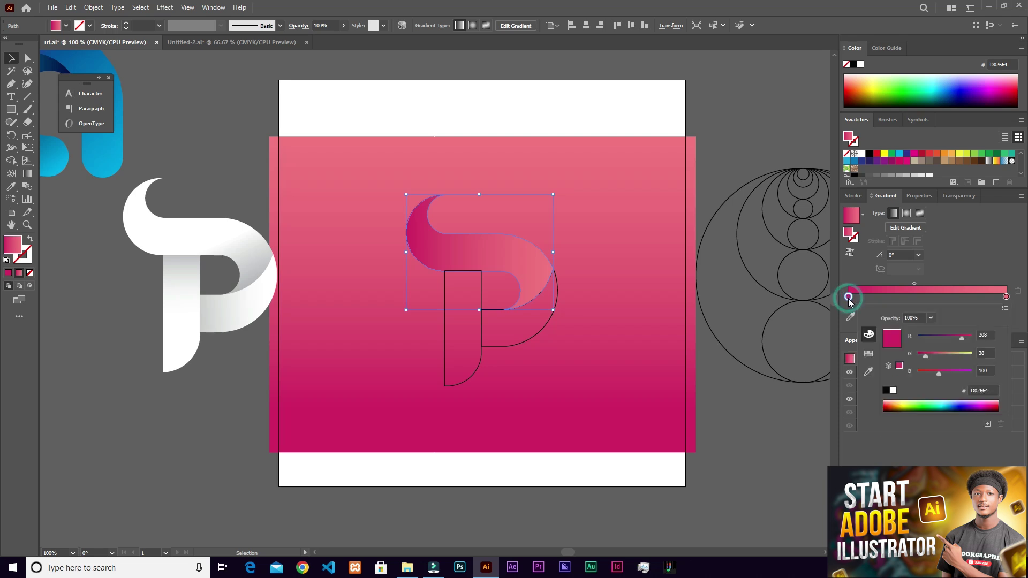
pyautogui.click(868, 354)
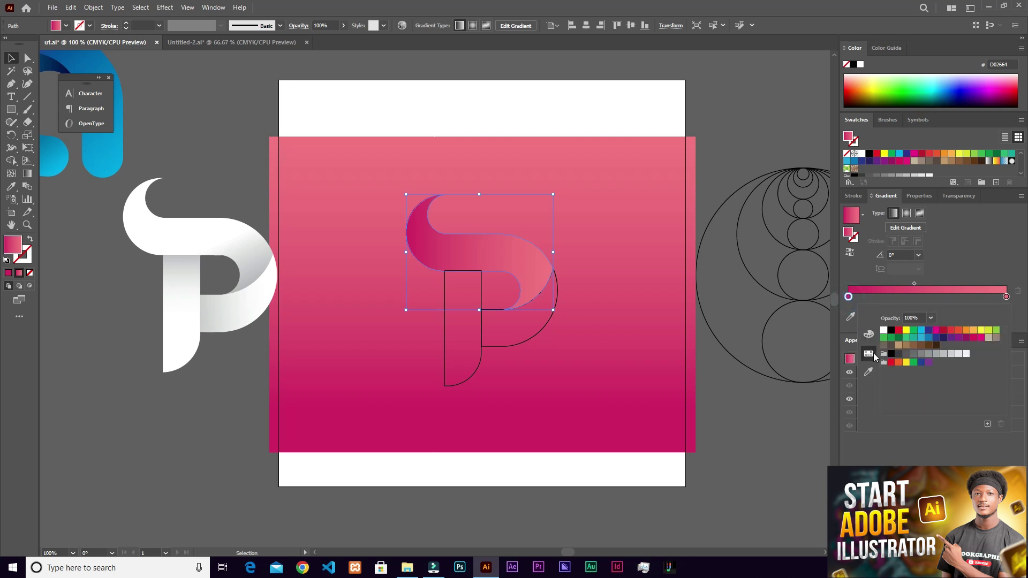
pyautogui.click(966, 354)
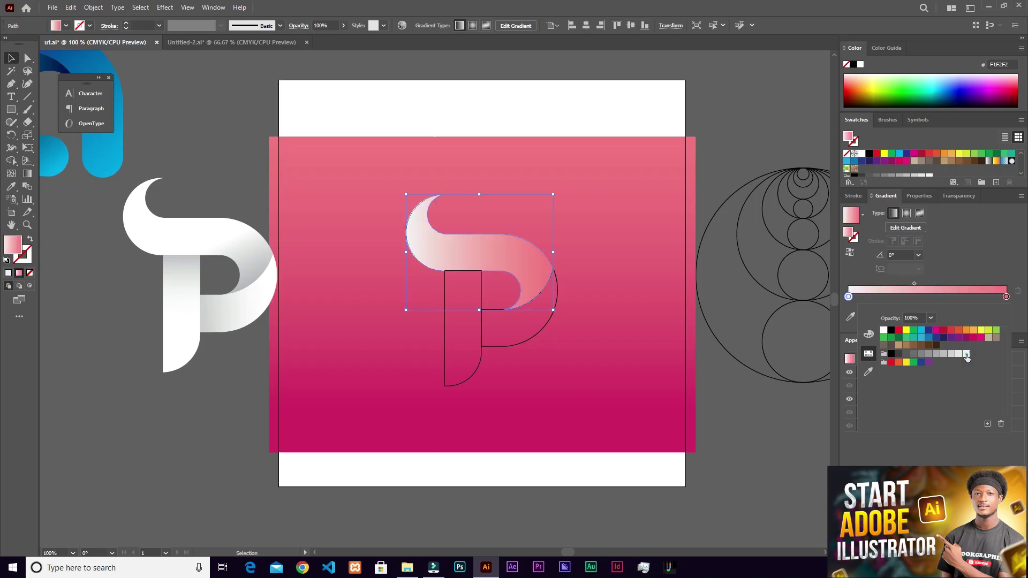
pyautogui.doubleClick(1006, 298)
pyautogui.click(936, 354)
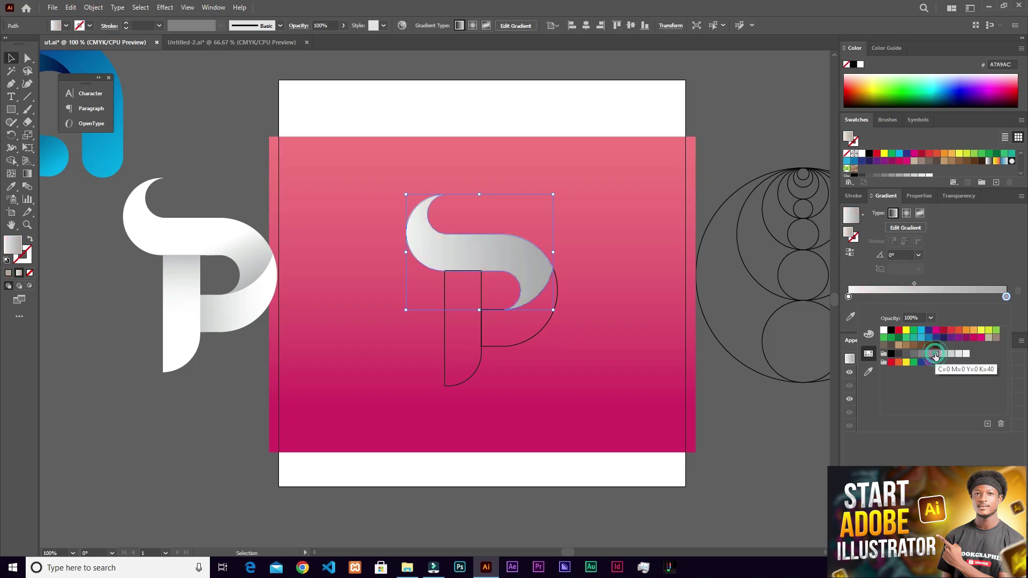
pyautogui.click(944, 355)
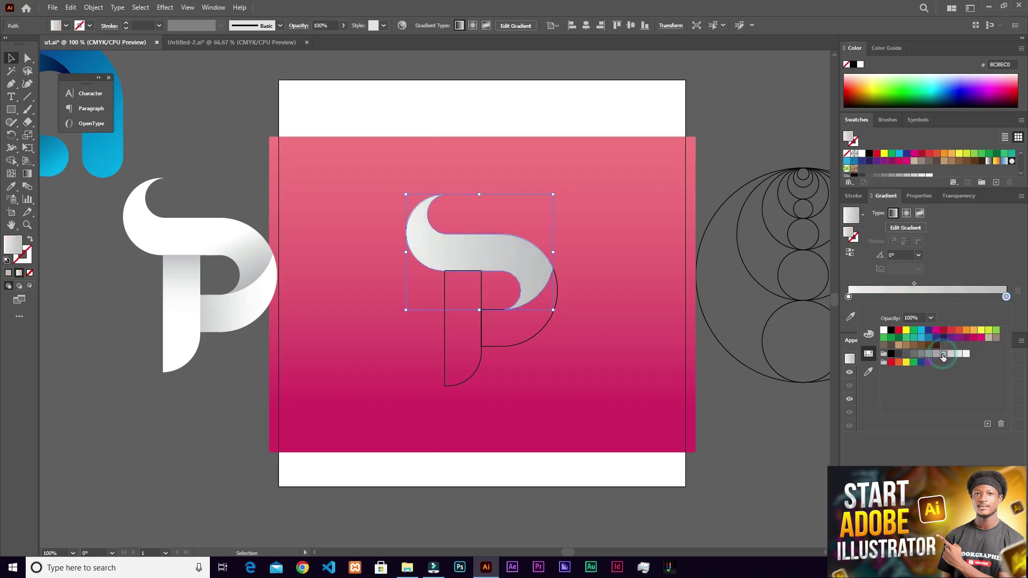
pyautogui.click(951, 356)
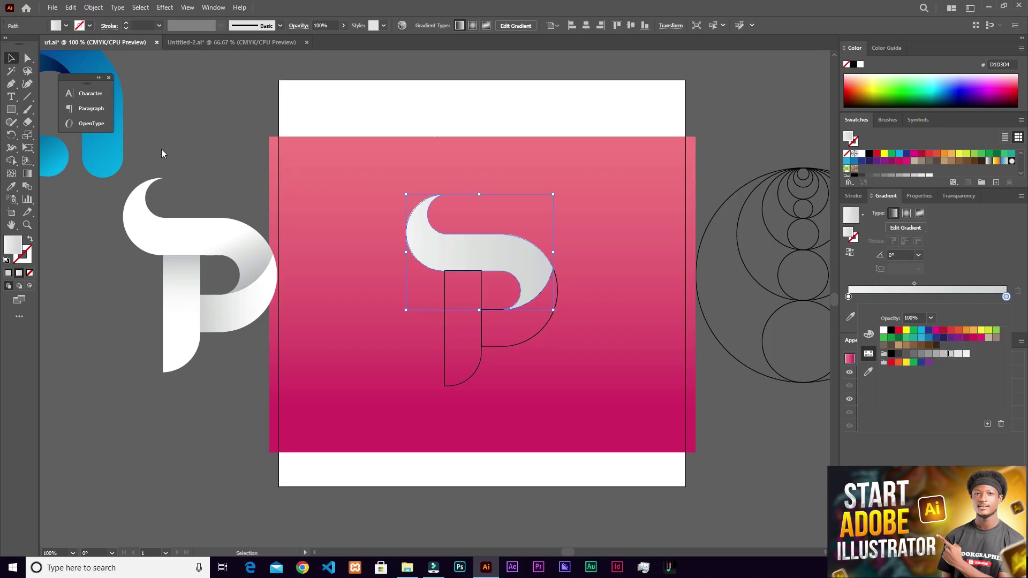
# Redraw the upper ribbon piece's gradient direction diagonally across the shape, from its upper-left edge to the fold, at about -27°
pyautogui.click(28, 175)
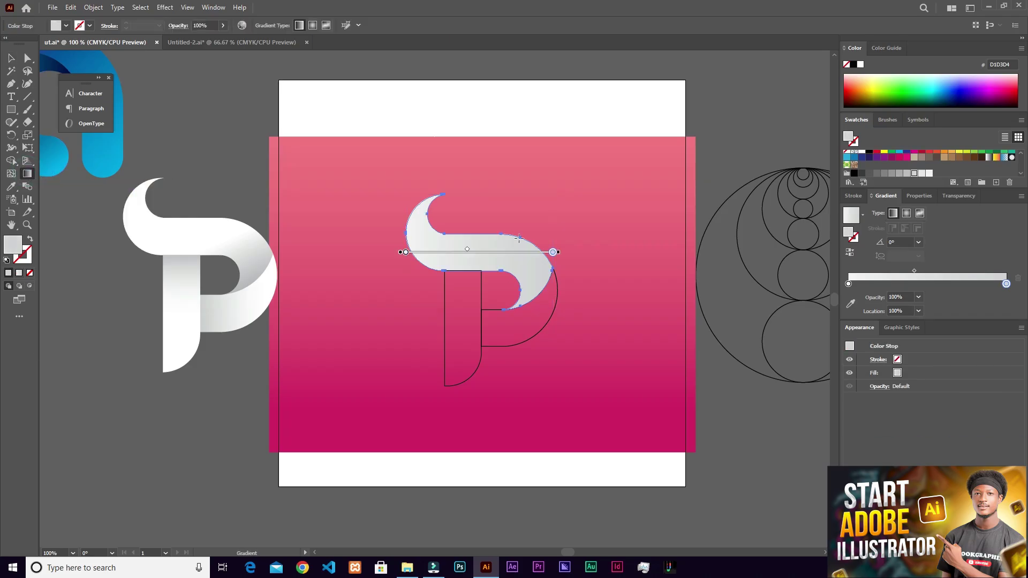
pyautogui.moveTo(399, 192); pyautogui.dragTo(533, 311)
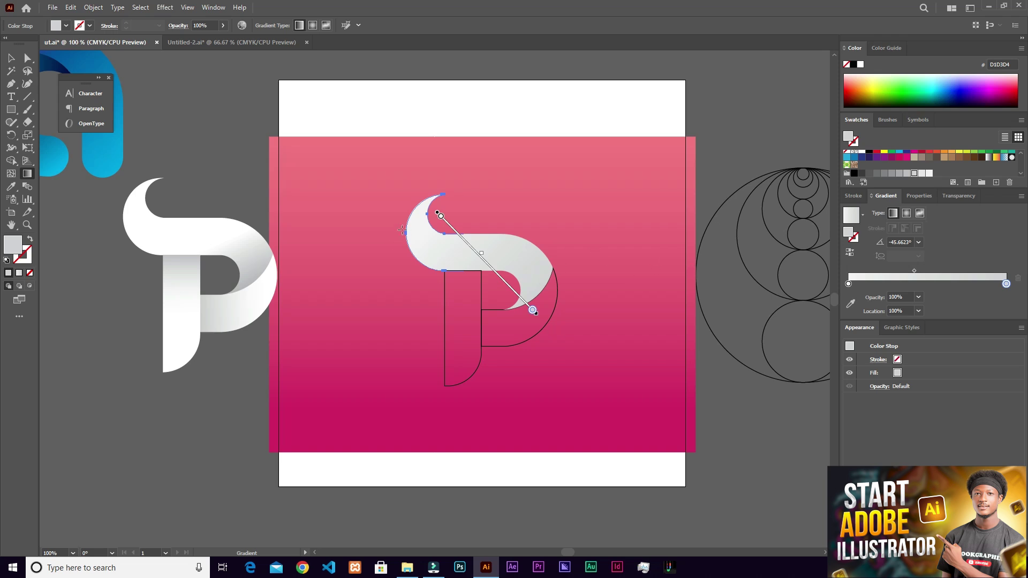
pyautogui.moveTo(404, 215); pyautogui.dragTo(547, 290)
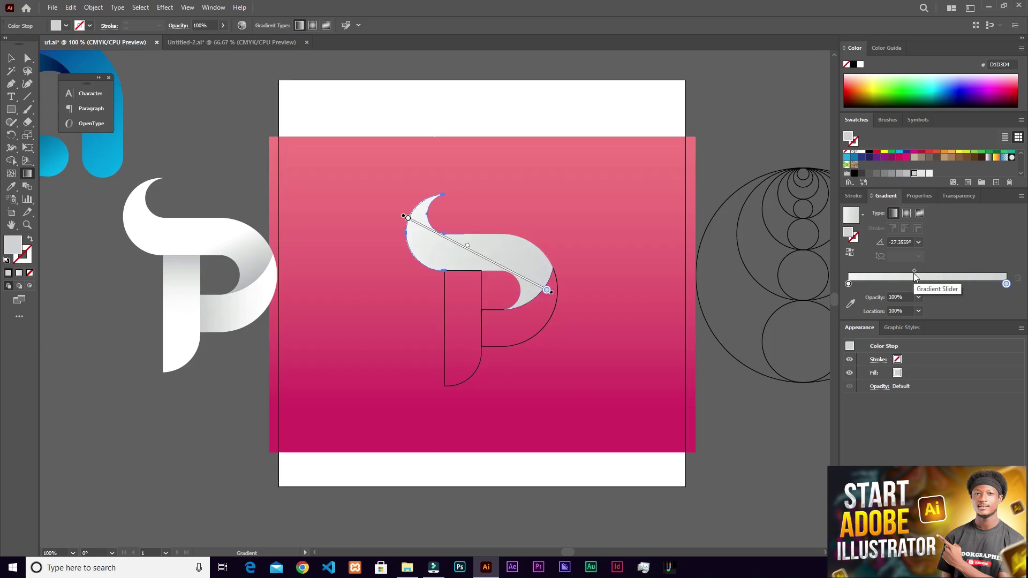
# Move the upper ribbon gradient's light stop to about 47% and its dark stop to about 91%, recolouring the dark stop to grey BCBEC0
pyautogui.moveTo(915, 271); pyautogui.dragTo(950, 270)
pyautogui.moveTo(848, 286); pyautogui.dragTo(915, 287)
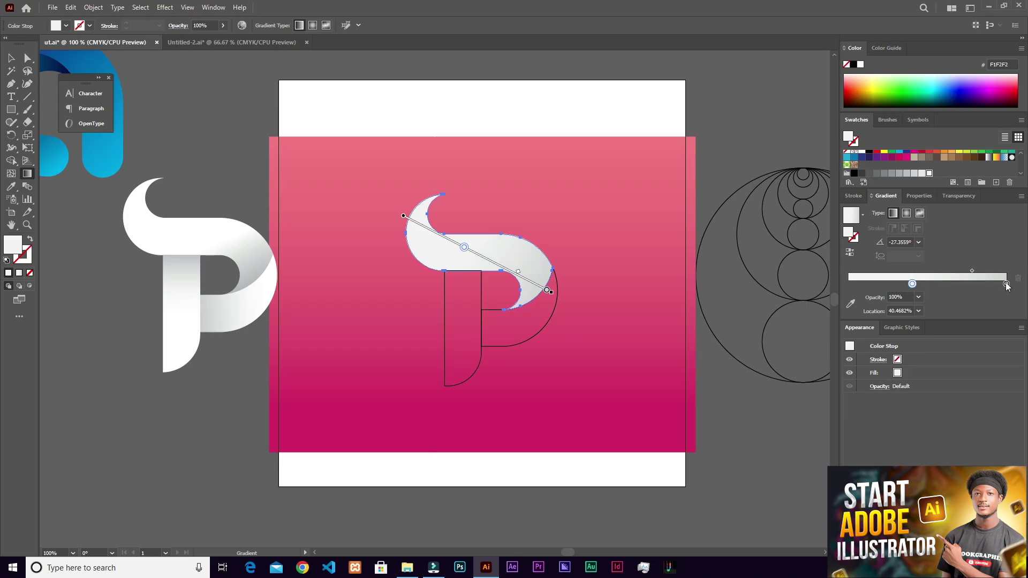
pyautogui.moveTo(1007, 288); pyautogui.dragTo(992, 292)
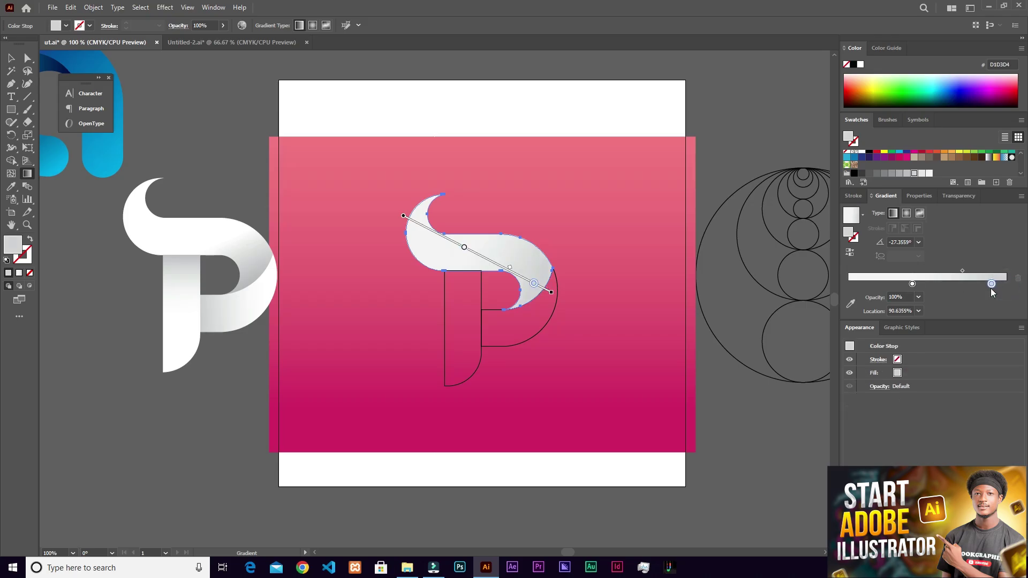
pyautogui.moveTo(914, 284); pyautogui.dragTo(923, 284)
pyautogui.doubleClick(992, 284)
pyautogui.click(944, 341)
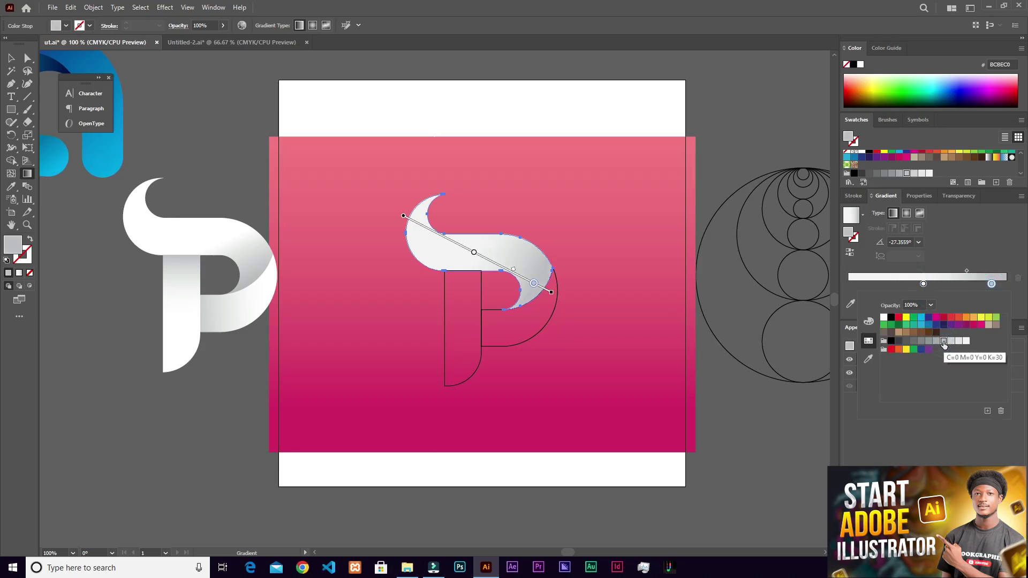
pyautogui.click(13, 58)
pyautogui.press('v')
pyautogui.click(379, 264)
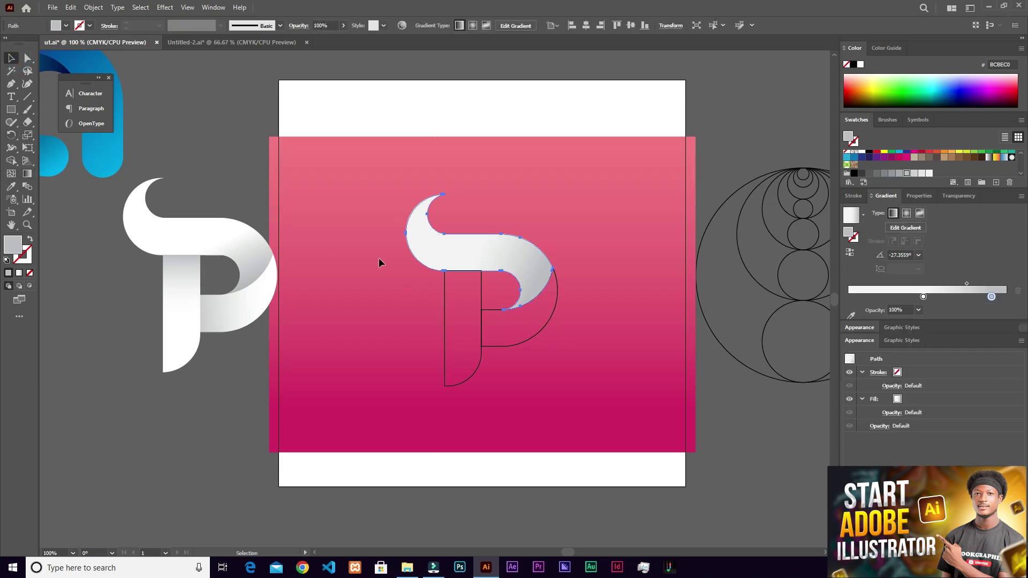
# Copy the upper ribbon piece's gradient fill onto the lower bowl outline with the Eyedropper
pyautogui.click(535, 335)
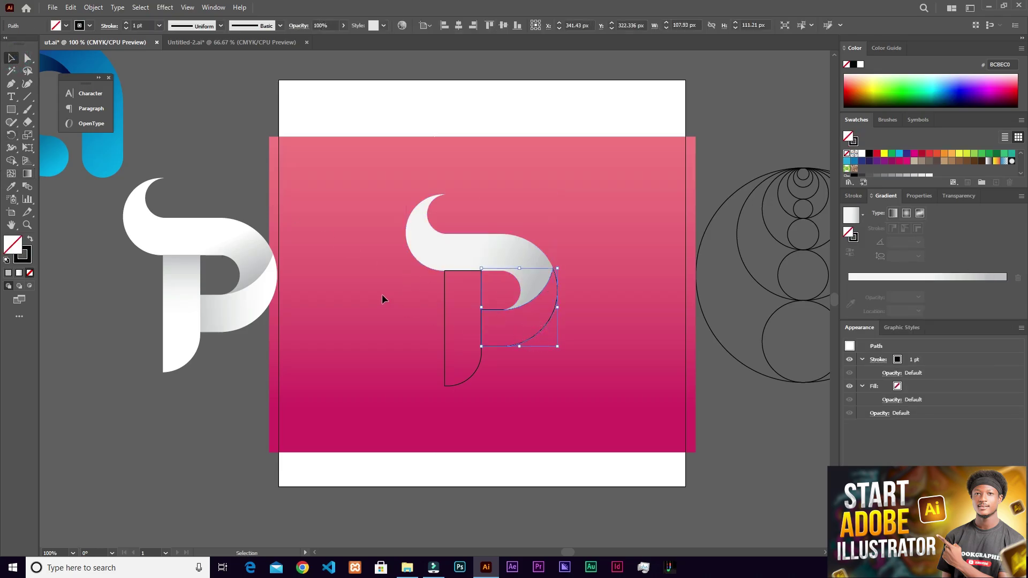
pyautogui.click(12, 187)
pyautogui.click(505, 247)
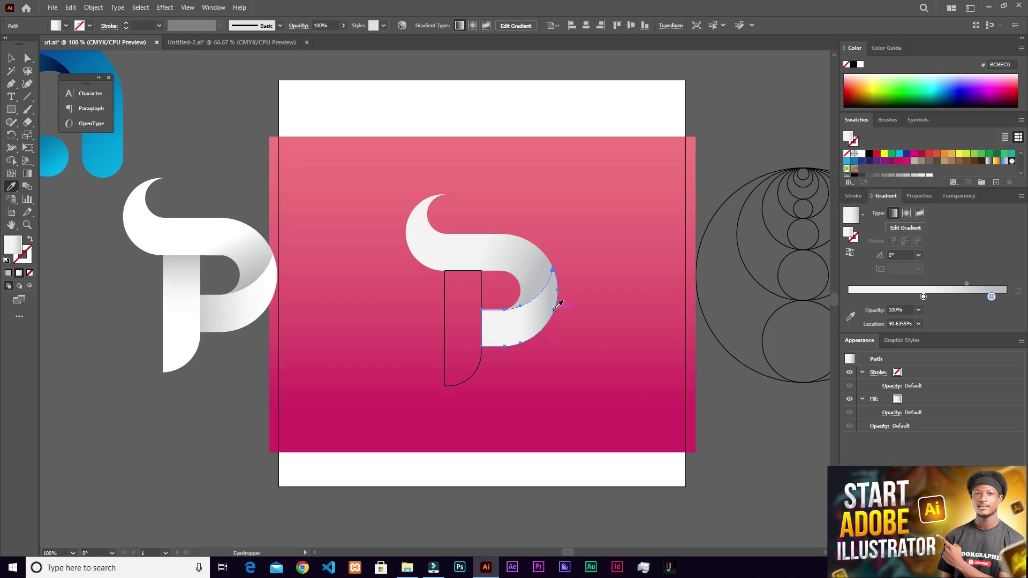
pyautogui.press('v')
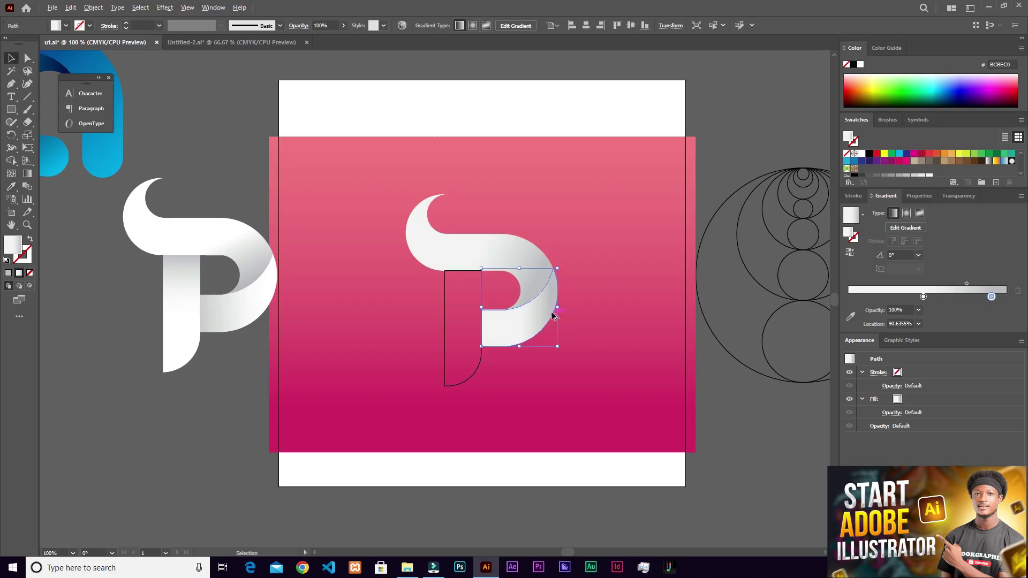
# Reverse the lower bowl piece's gradient so the grey shading falls beside the stem
pyautogui.scroll(3, 554, 316)
pyautogui.scroll(-3, 310, 306)
pyautogui.moveTo(337, 305); pyautogui.dragTo(340, 304)
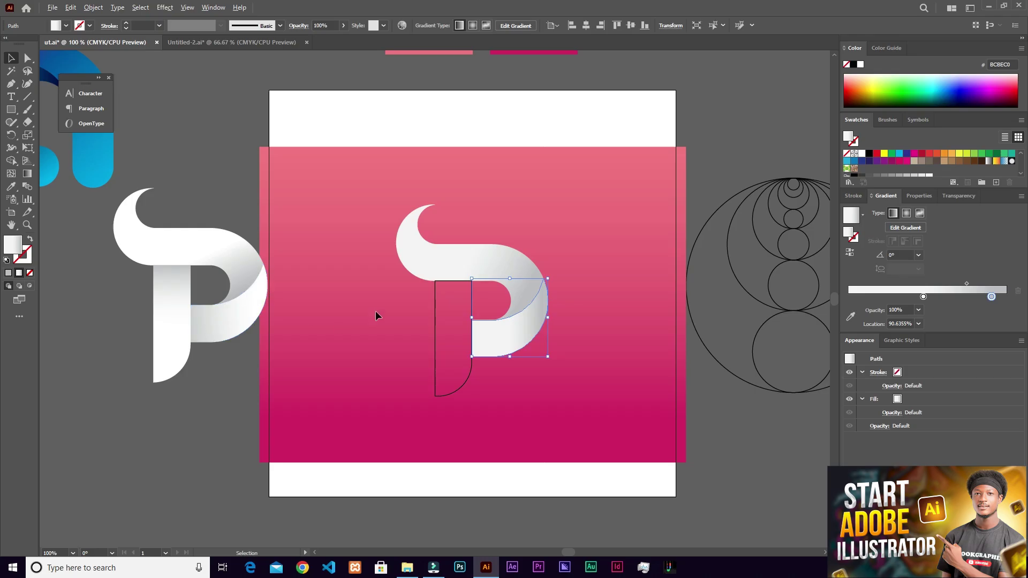
pyautogui.scroll(1, 377, 311)
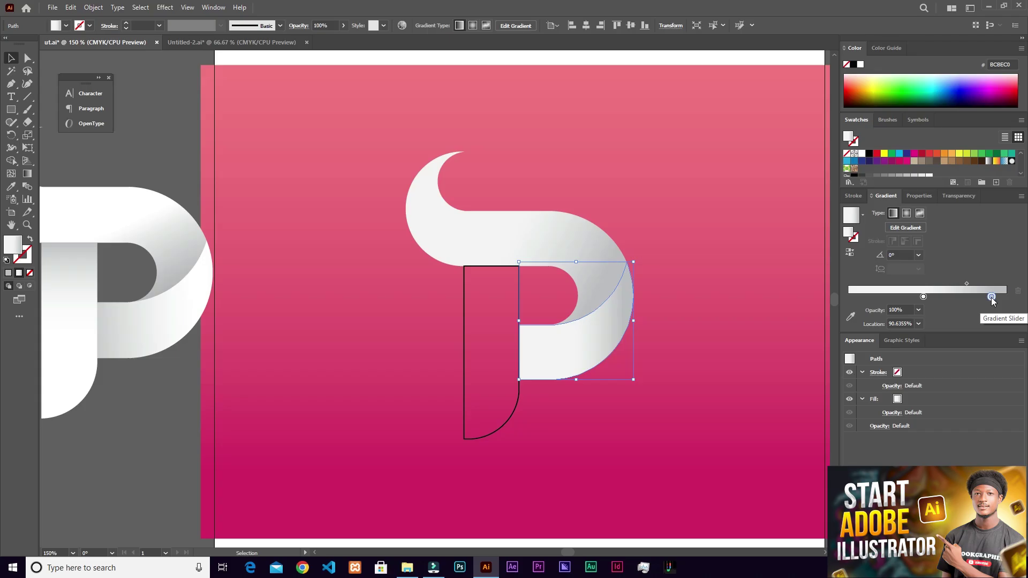
pyautogui.click(850, 252)
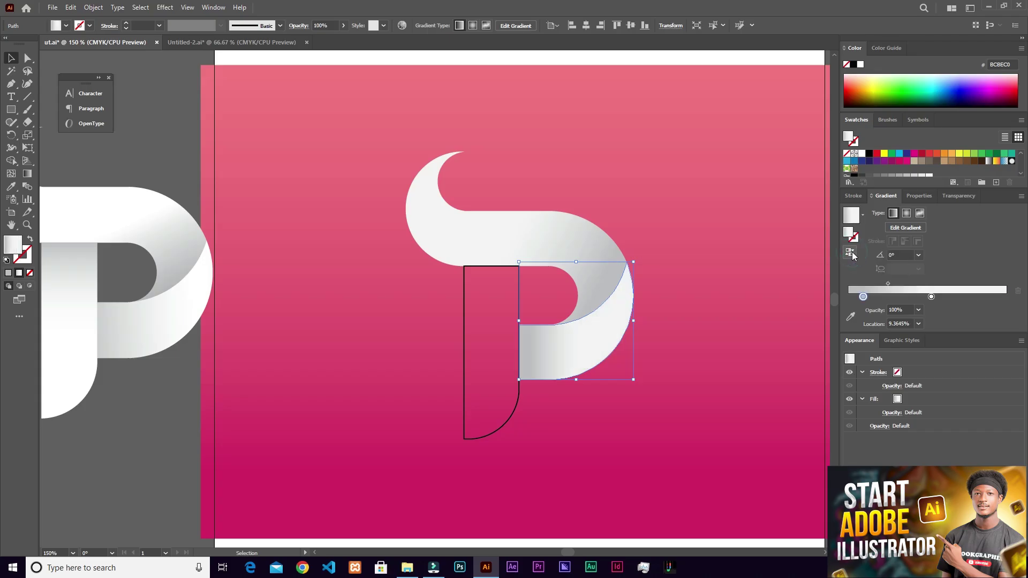
# Sample the upper ribbon piece's gradient with the Eyedropper to fill the P's vertical stem
pyautogui.click(496, 347)
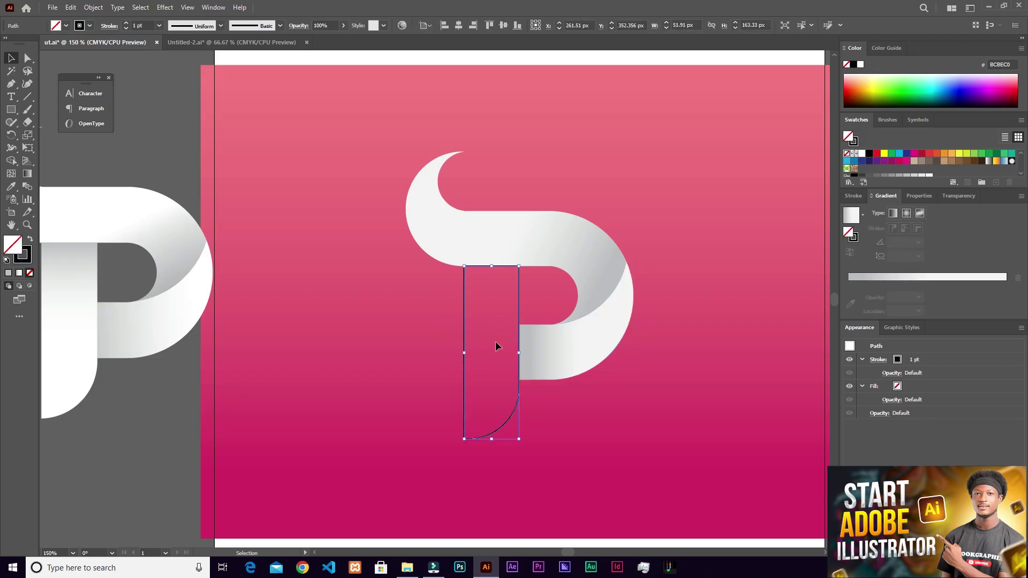
pyautogui.press('i')
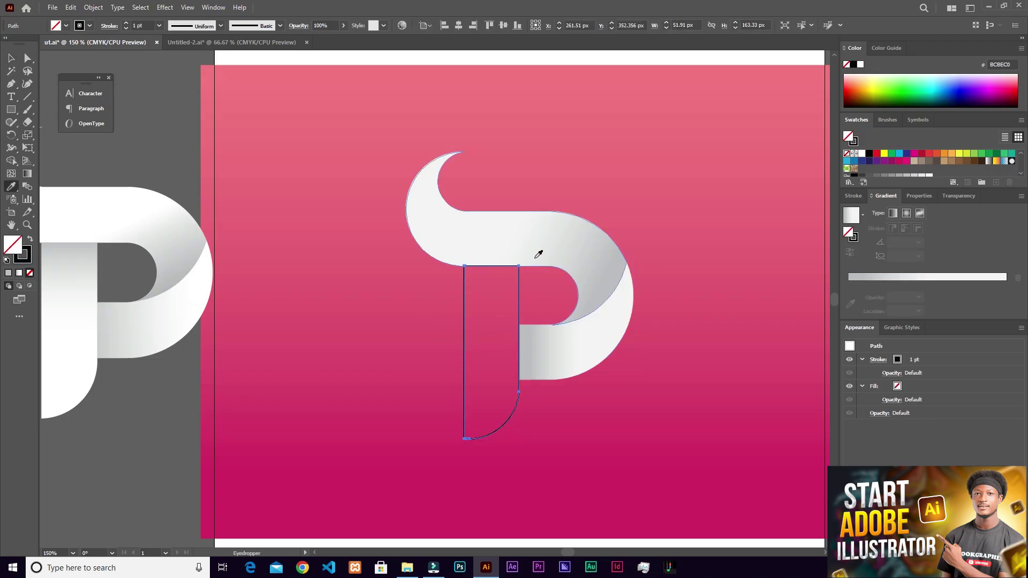
pyautogui.click(591, 277)
pyautogui.press('v')
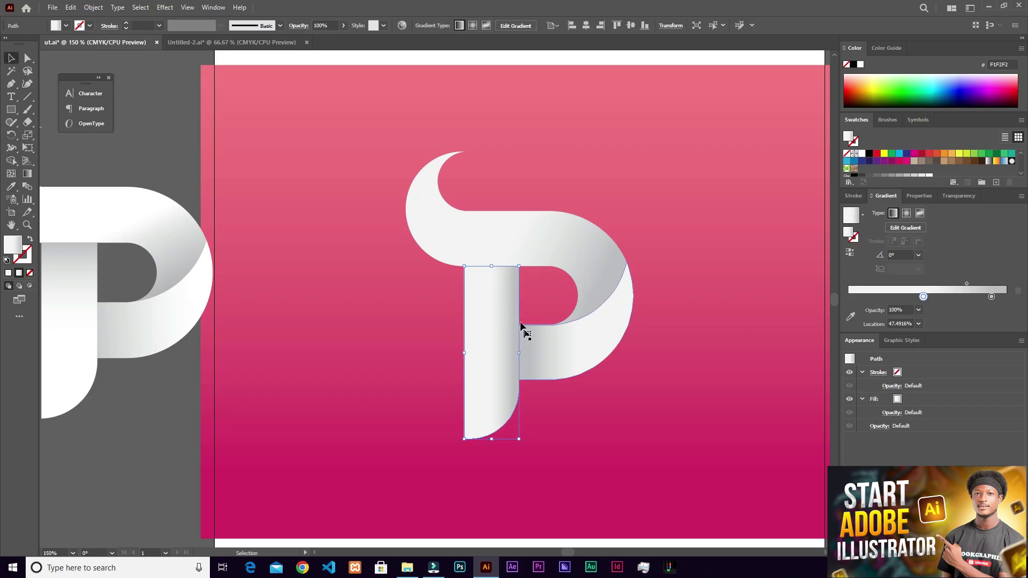
# Set the stem's gradient angle to 90°, with the grey stop at 100% and the near-white stop at about 54%
pyautogui.press('g')
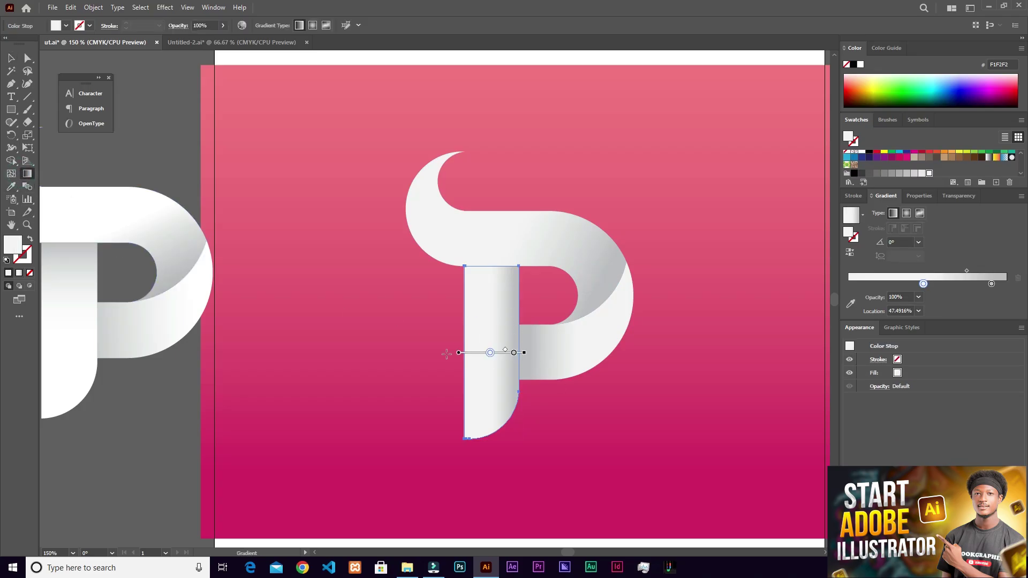
pyautogui.click(919, 243)
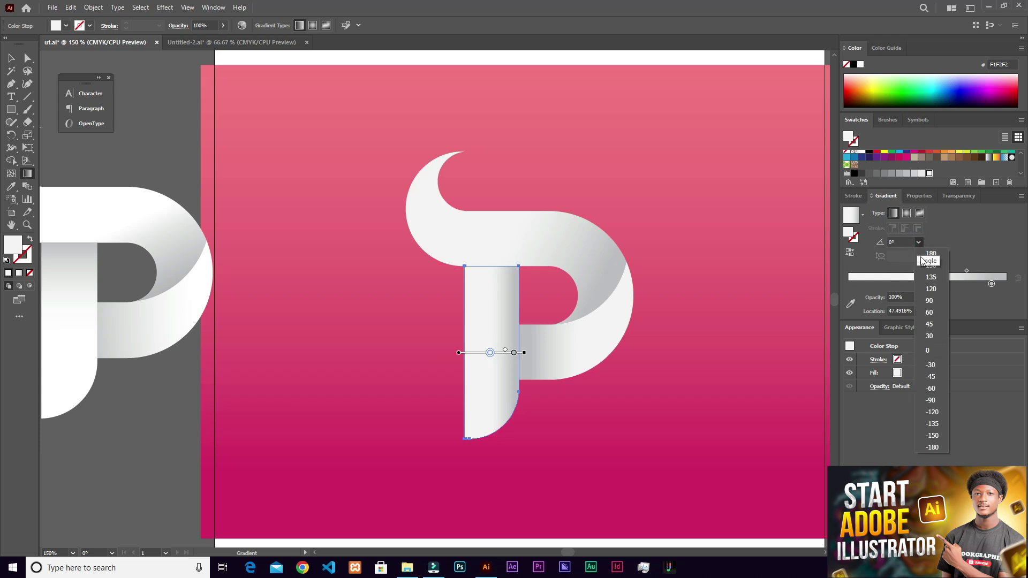
pyautogui.click(930, 300)
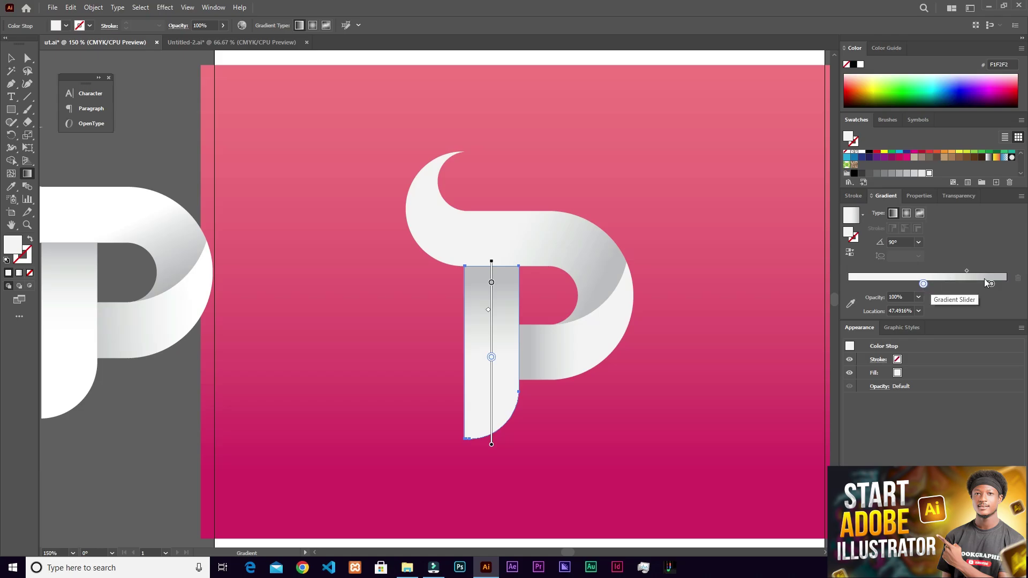
pyautogui.moveTo(990, 283); pyautogui.dragTo(1007, 284)
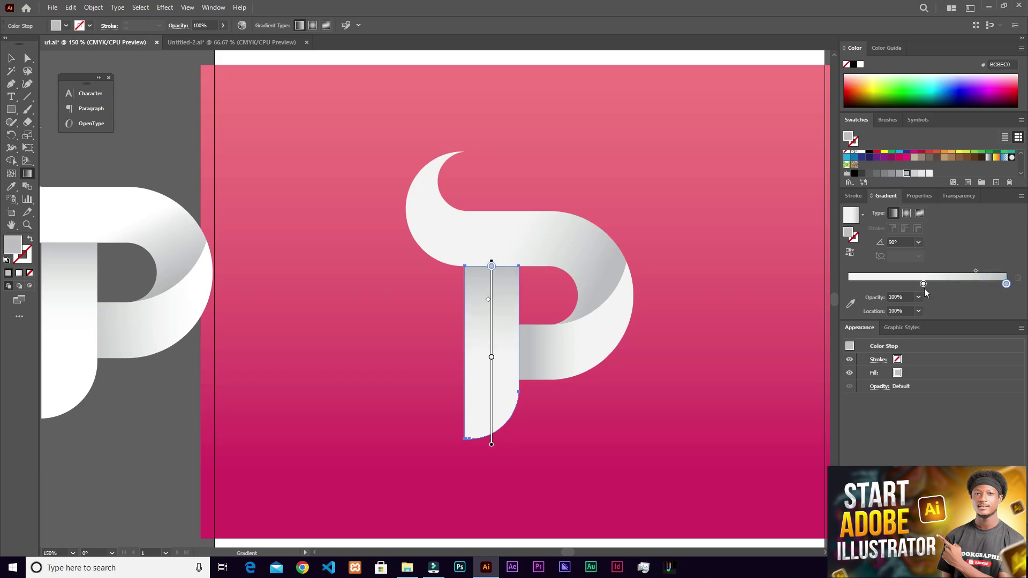
pyautogui.moveTo(923, 284); pyautogui.dragTo(933, 284)
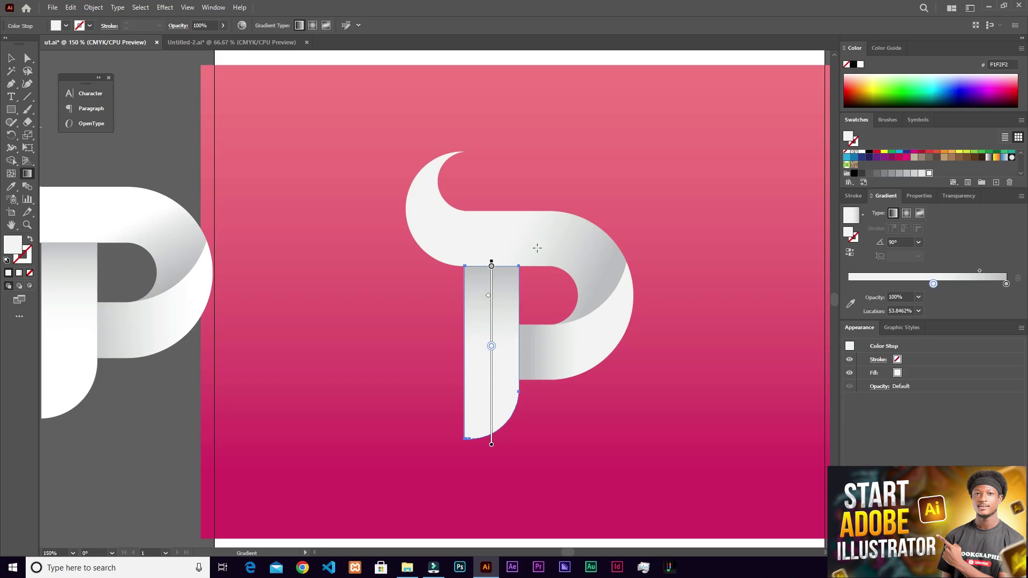
pyautogui.press('v')
pyautogui.click(184, 132)
pyautogui.scroll(-2, 511, 287)
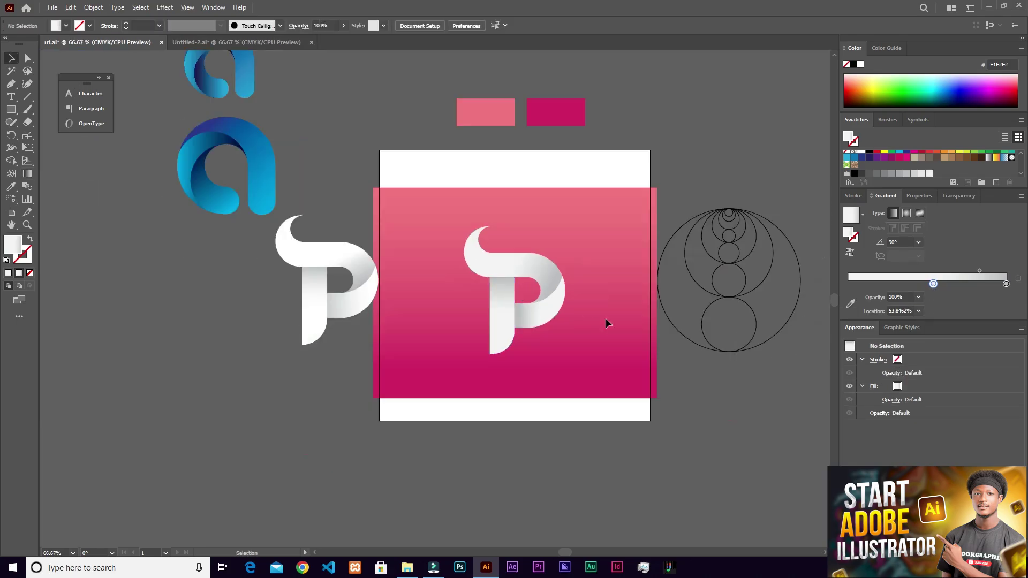
pyautogui.scroll(-1, 605, 320)
pyautogui.moveTo(583, 284); pyautogui.dragTo(523, 305)
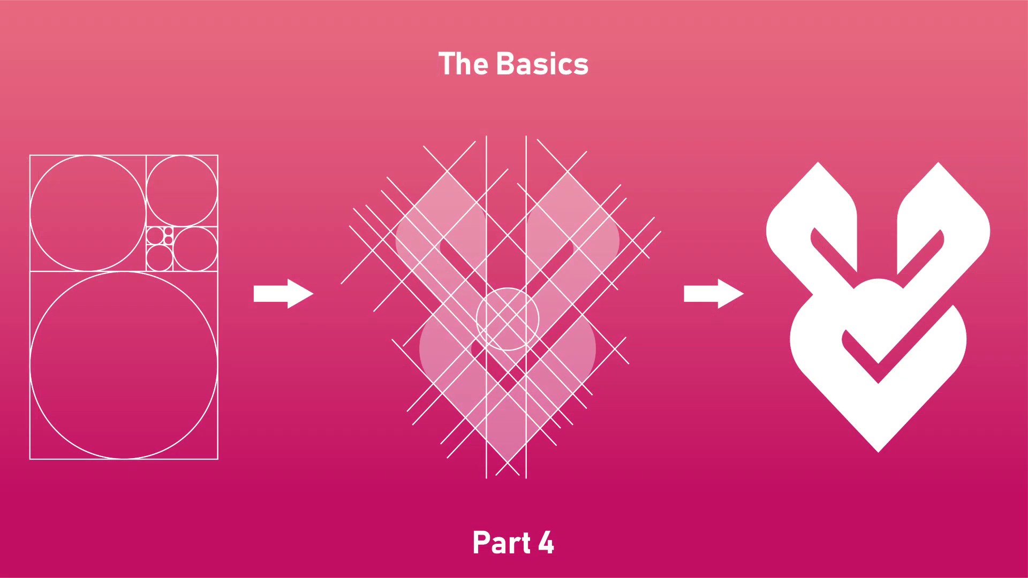